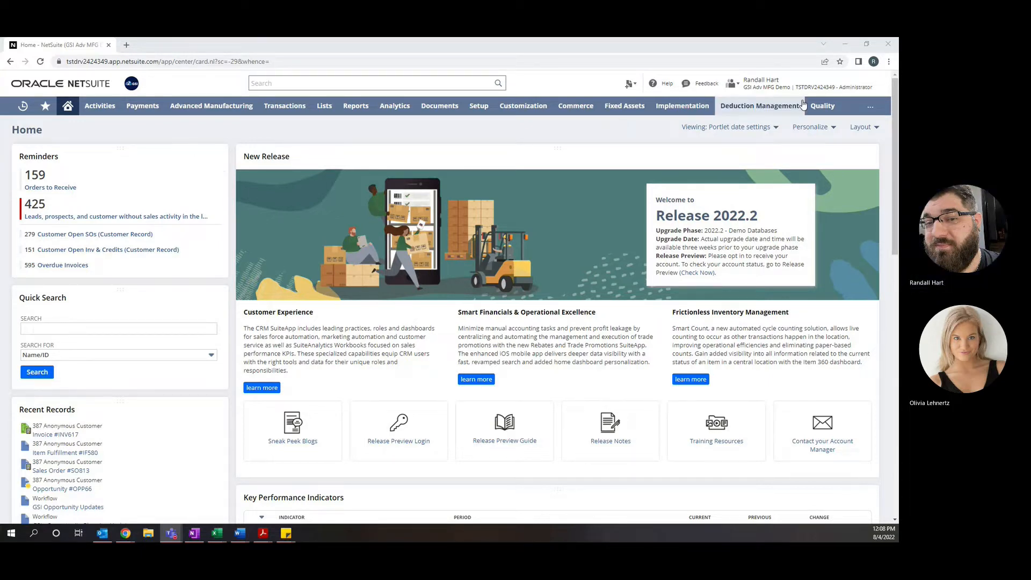
Step: Switch to the MFG PRM - Sales role in the GSI Adv MFG Demo account
{"action": "mouse_move", "coordinate": [813, 91]}
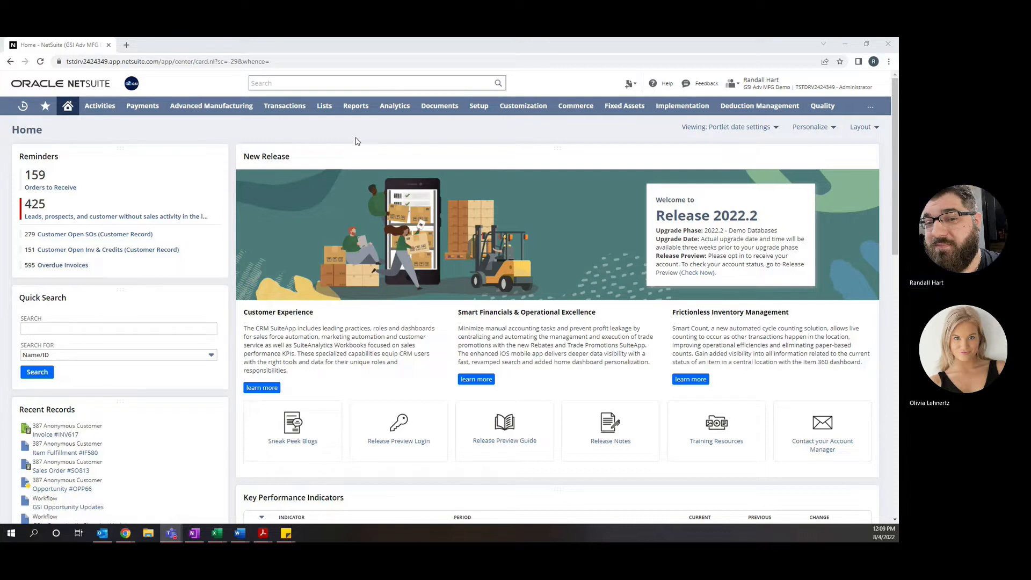
{"action": "mouse_move", "coordinate": [760, 87]}
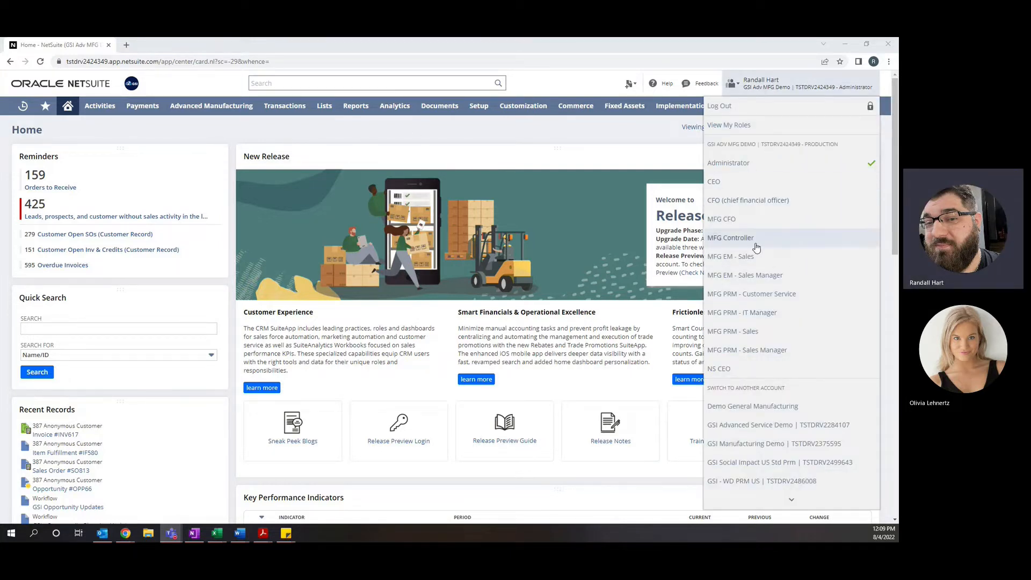
{"action": "left_click", "coordinate": [758, 337]}
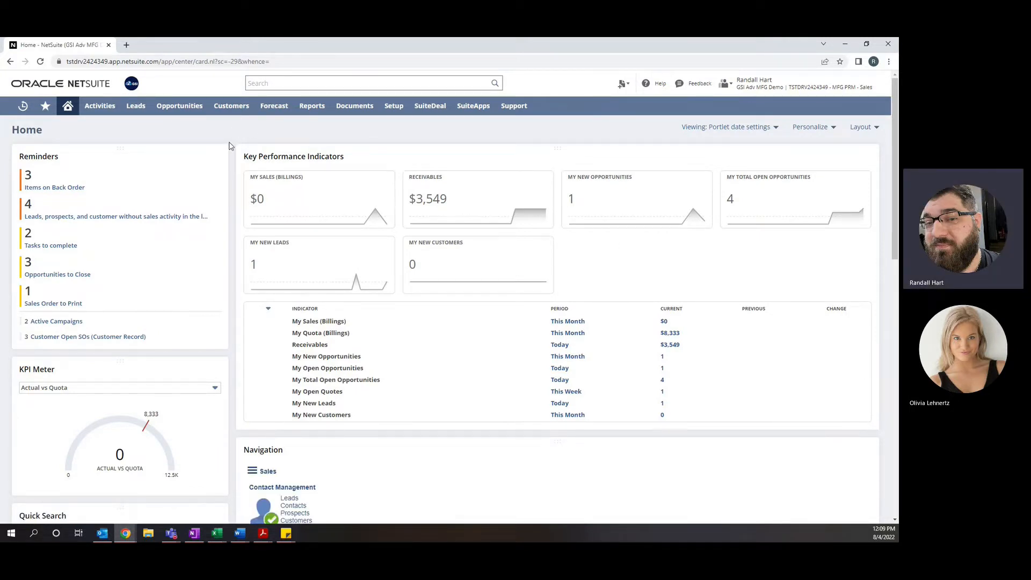
Step: Remove the Reminders portlet from the home dashboard
{"action": "mouse_move", "coordinate": [112, 109]}
{"action": "scroll", "coordinate": [228, 290], "scroll_direction": "down", "scroll_amount": 1}
{"action": "scroll", "coordinate": [364, 330], "scroll_direction": "up", "scroll_amount": 1}
{"action": "left_click", "coordinate": [215, 156]}
{"action": "left_click", "coordinate": [213, 192]}
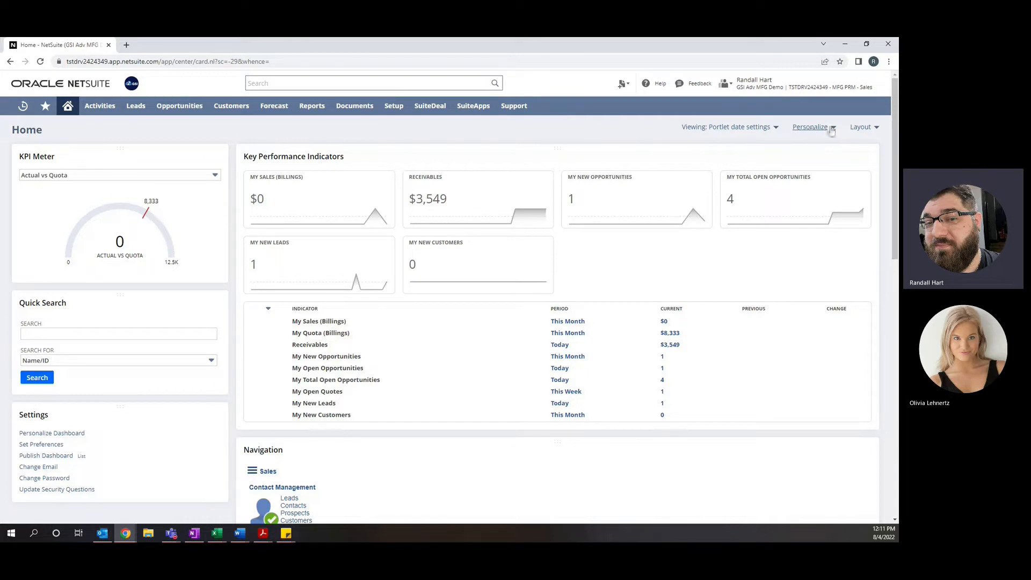
Step: Personalize the dashboard by adding the Reminders portlet above the KPI Meter
{"action": "left_click", "coordinate": [811, 127]}
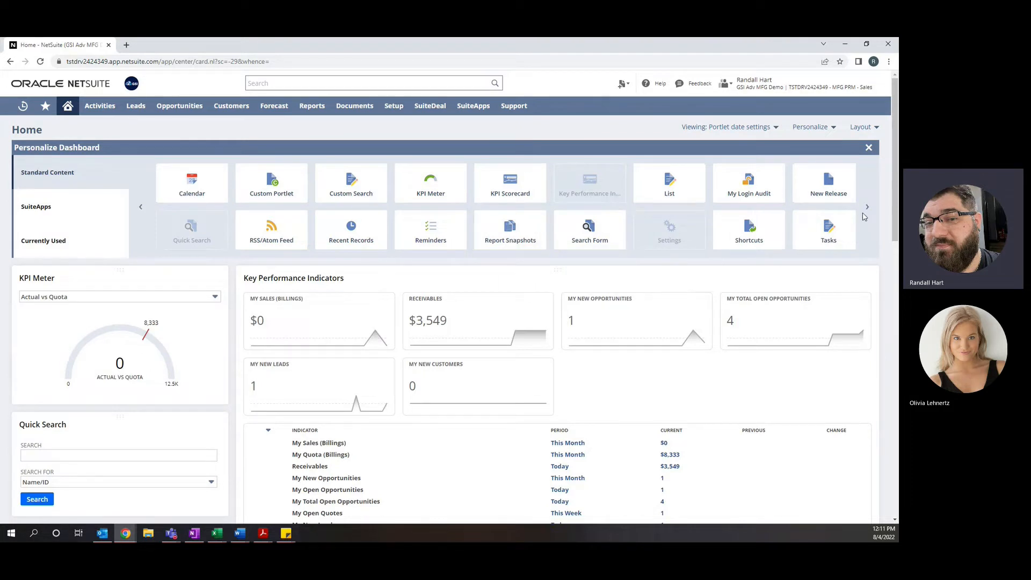
{"action": "left_click", "coordinate": [867, 205]}
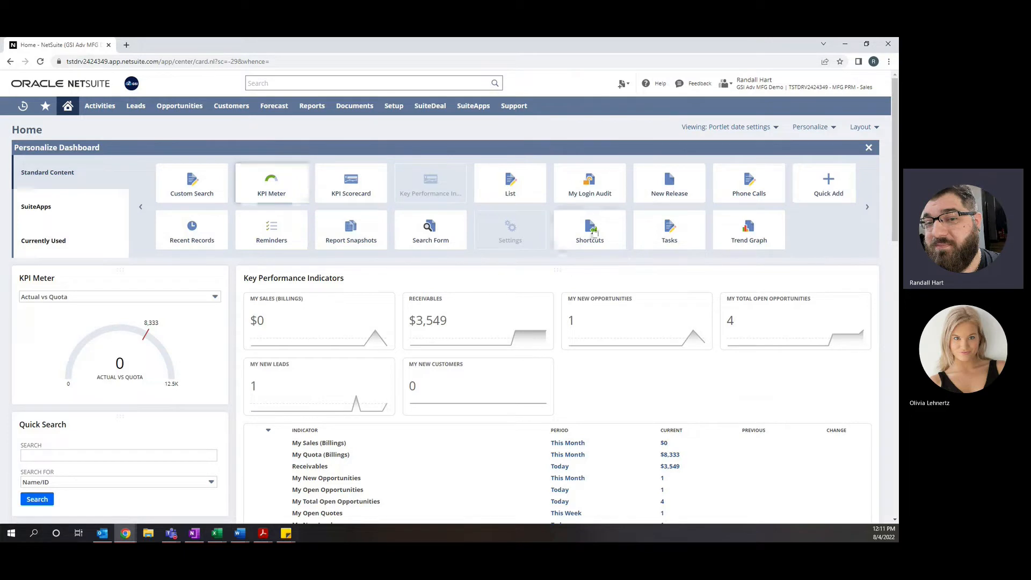
{"action": "left_click", "coordinate": [141, 208]}
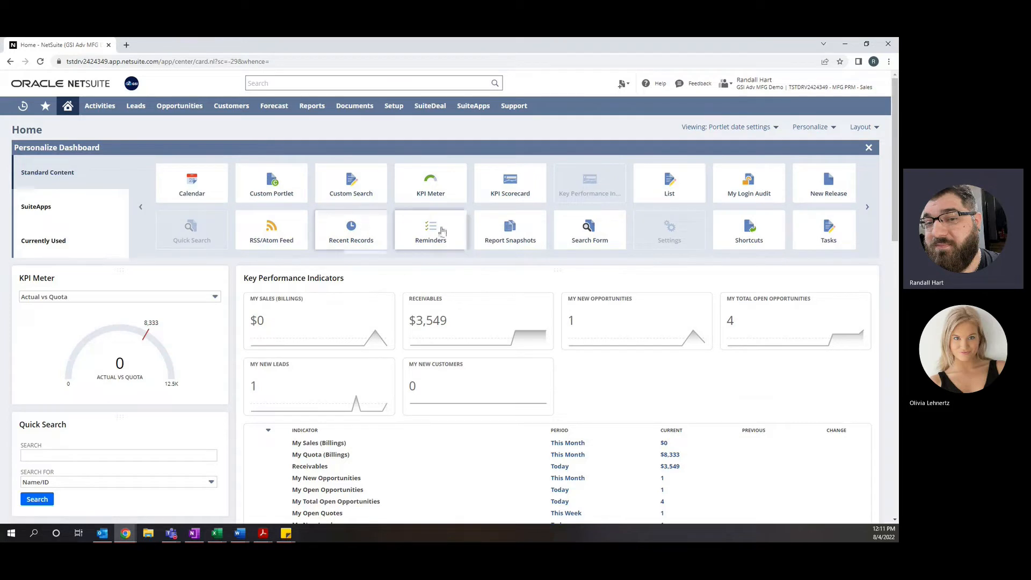
{"action": "left_click_drag", "start_coordinate": [431, 241], "coordinate": [126, 282]}
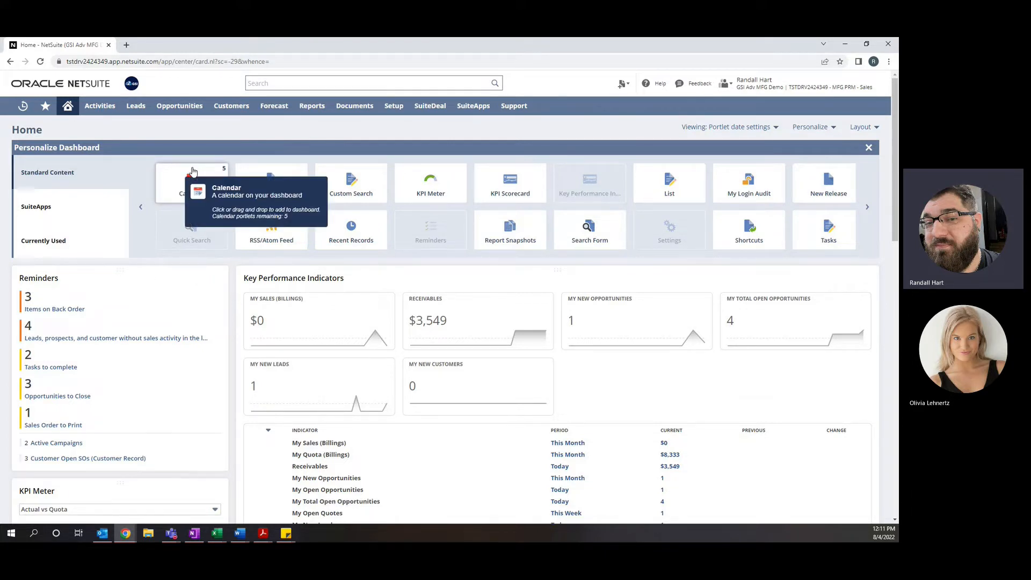
Step: Add a Calendar portlet above Key Performance Indicators, finish personalizing, and remove the Calendar from the dashboard
{"action": "left_click_drag", "start_coordinate": [193, 171], "coordinate": [275, 270]}
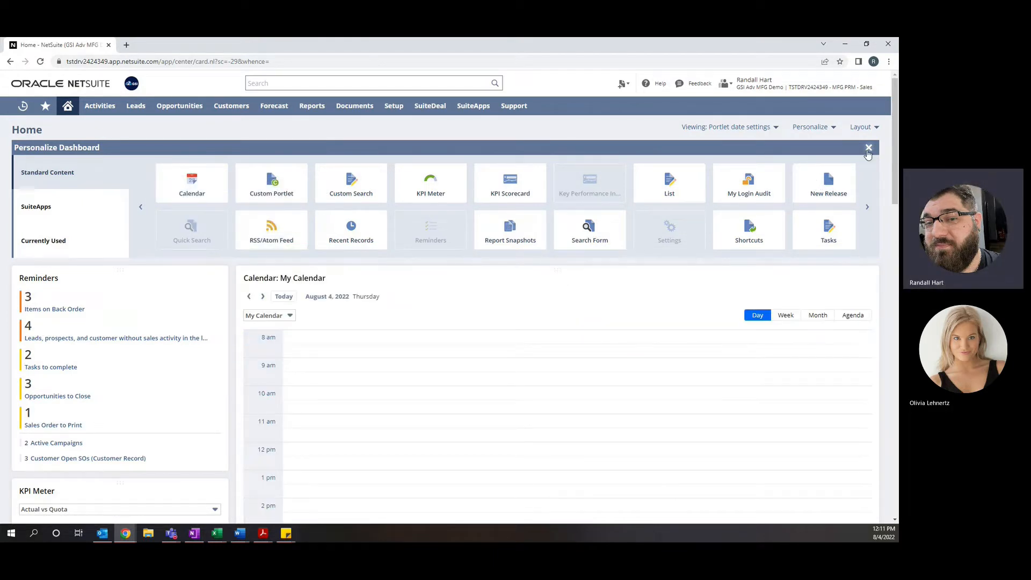
{"action": "left_click", "coordinate": [868, 147]}
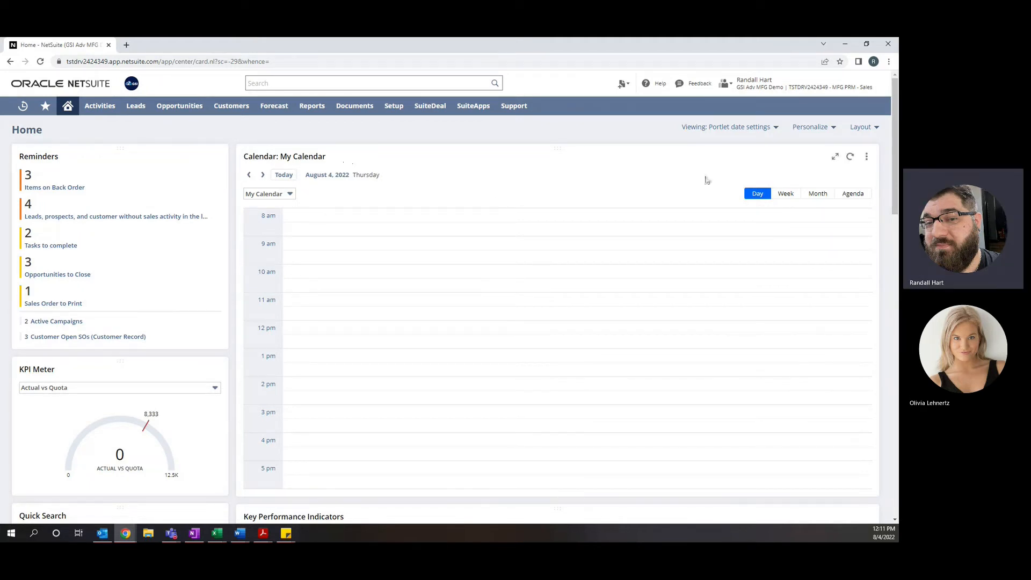
{"action": "left_click", "coordinate": [867, 157]}
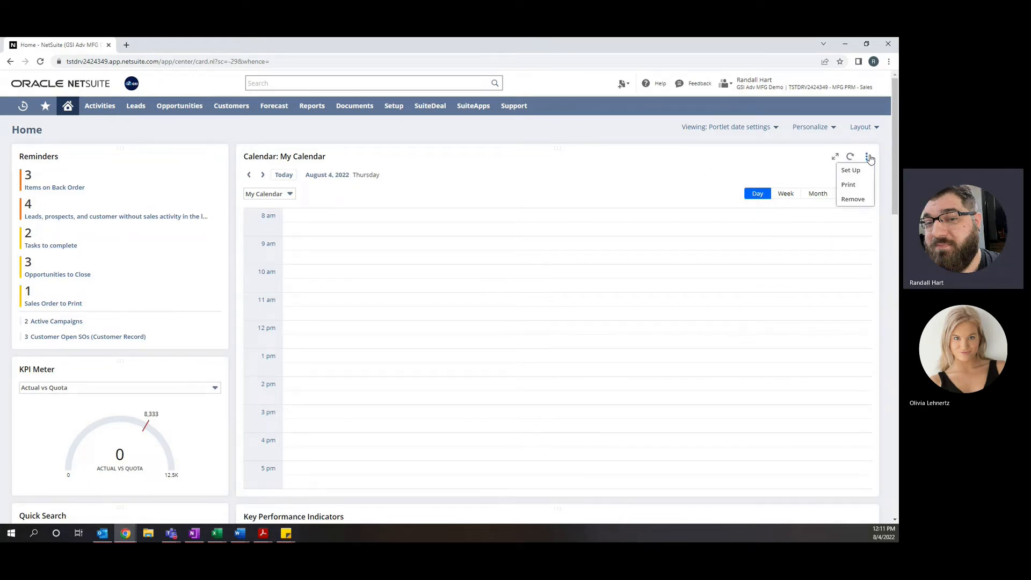
{"action": "left_click", "coordinate": [853, 199]}
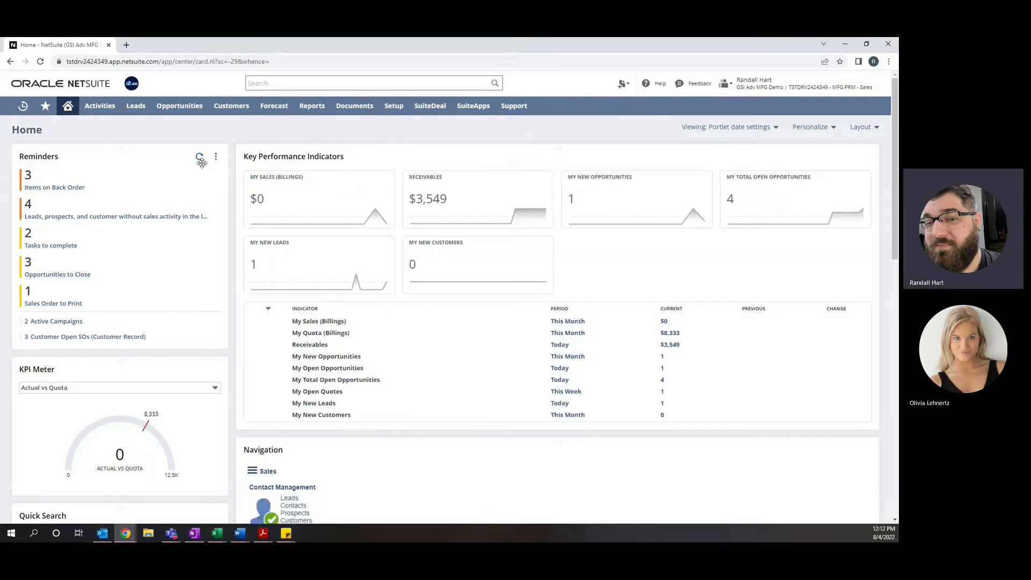
Step: Open the Reminders portlet setup and remove Sales Orders to Print from the Headline selections
{"action": "left_click", "coordinate": [216, 157]}
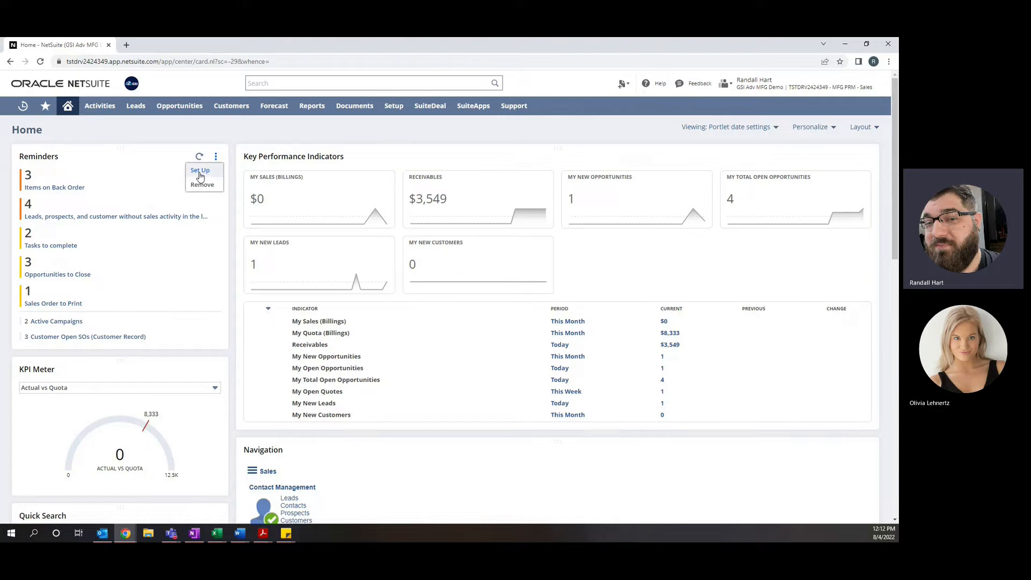
{"action": "left_click", "coordinate": [202, 173]}
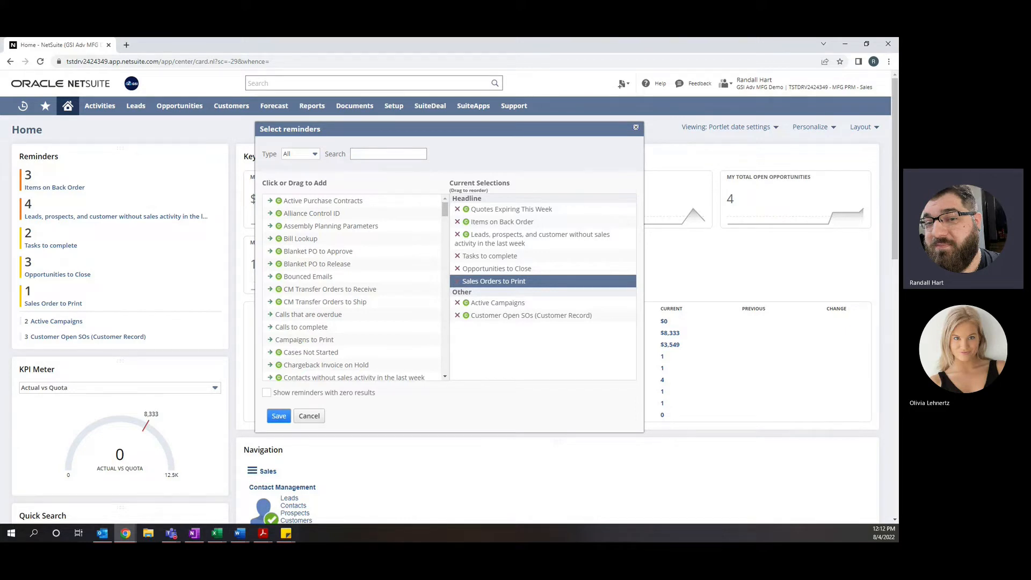
{"action": "left_click", "coordinate": [457, 281]}
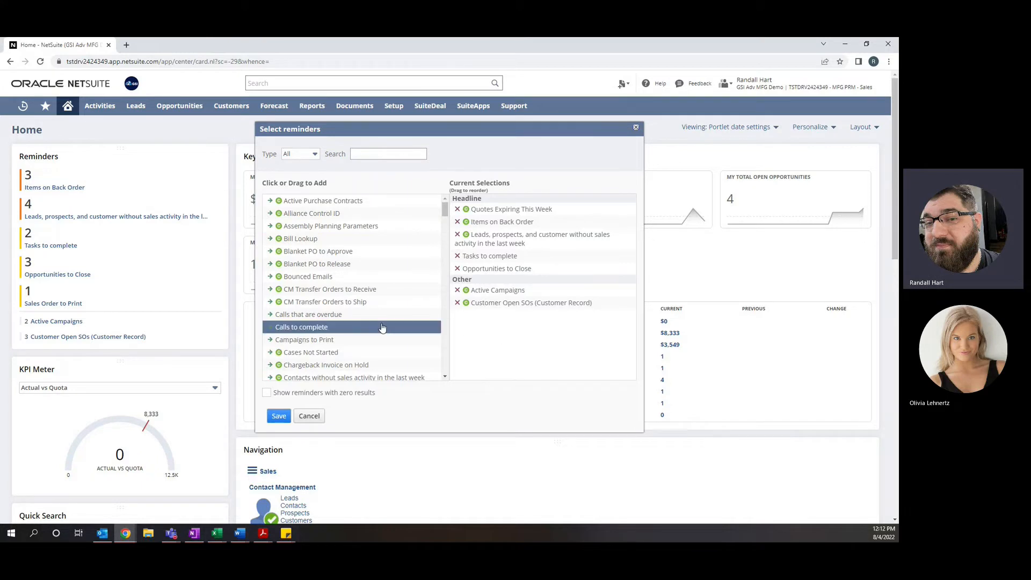
Step: Add the Calls to complete reminder under Headline and Calls that are overdue under Other, and save the selections
{"action": "left_click", "coordinate": [298, 331]}
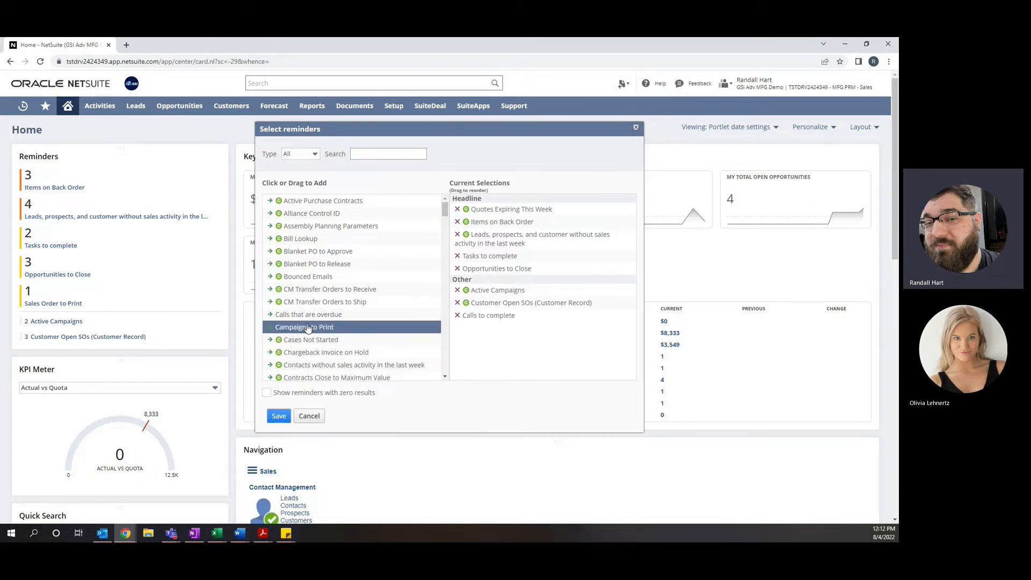
{"action": "left_click", "coordinate": [323, 317]}
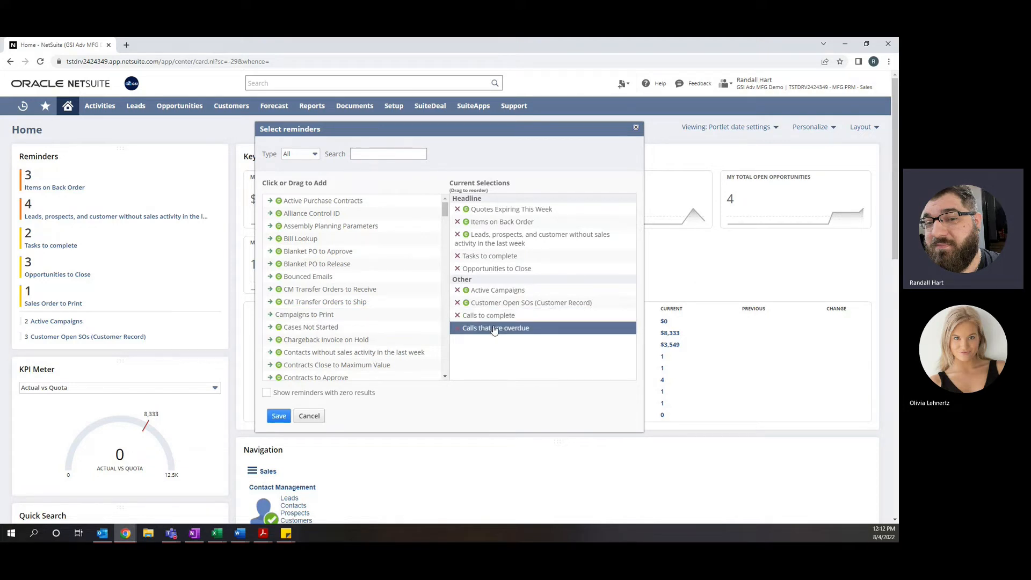
{"action": "left_click_drag", "start_coordinate": [488, 315], "coordinate": [487, 285]}
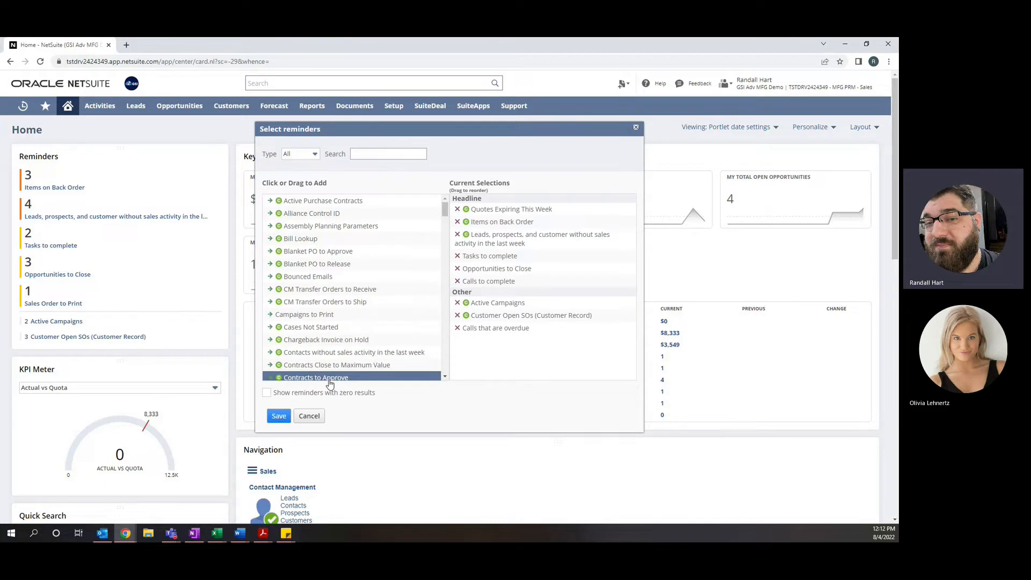
{"action": "left_click", "coordinate": [279, 416]}
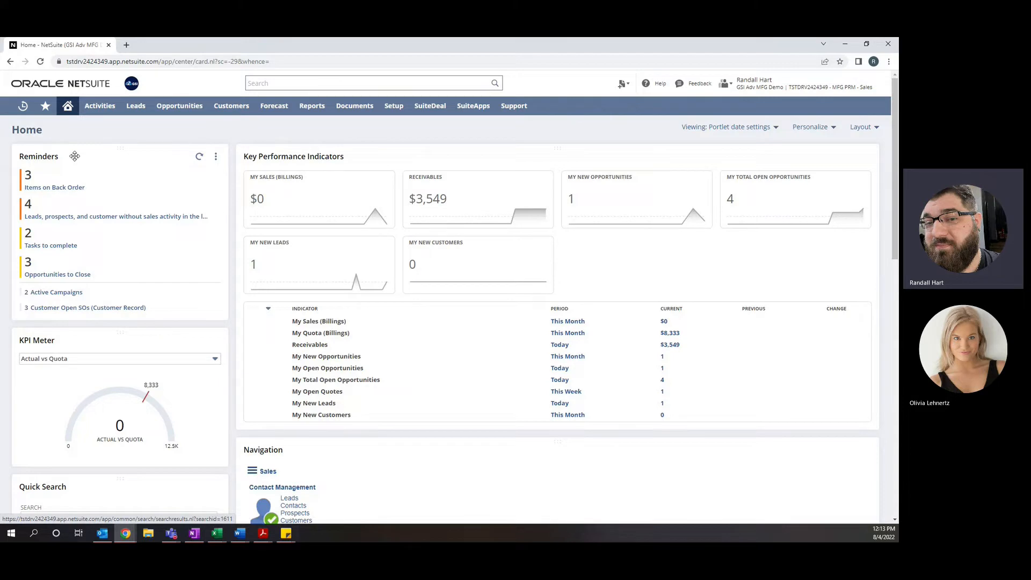
Step: View the Items on Back Order reminder results and return to the home dashboard
{"action": "left_click", "coordinate": [63, 187]}
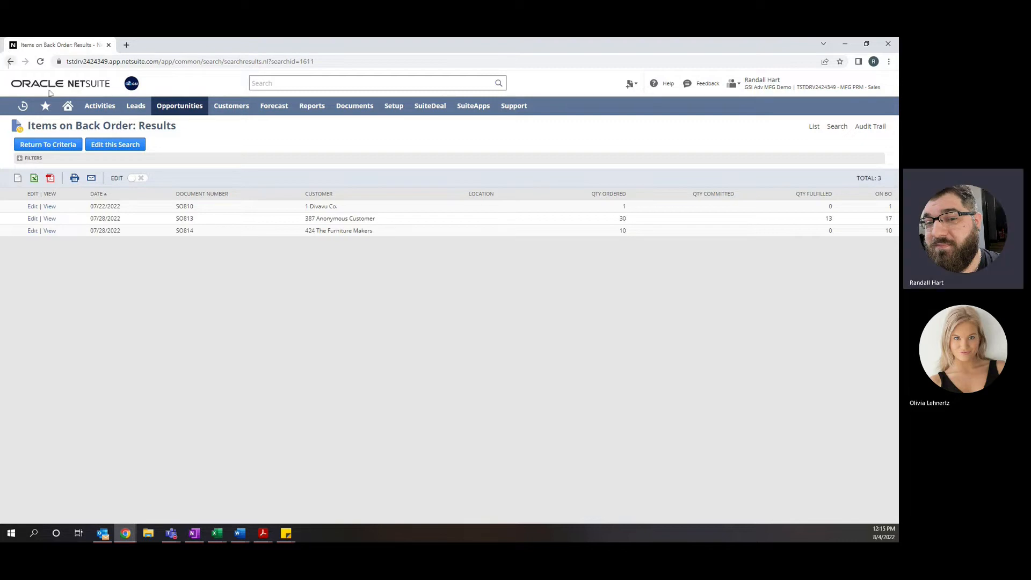
{"action": "left_click", "coordinate": [68, 108]}
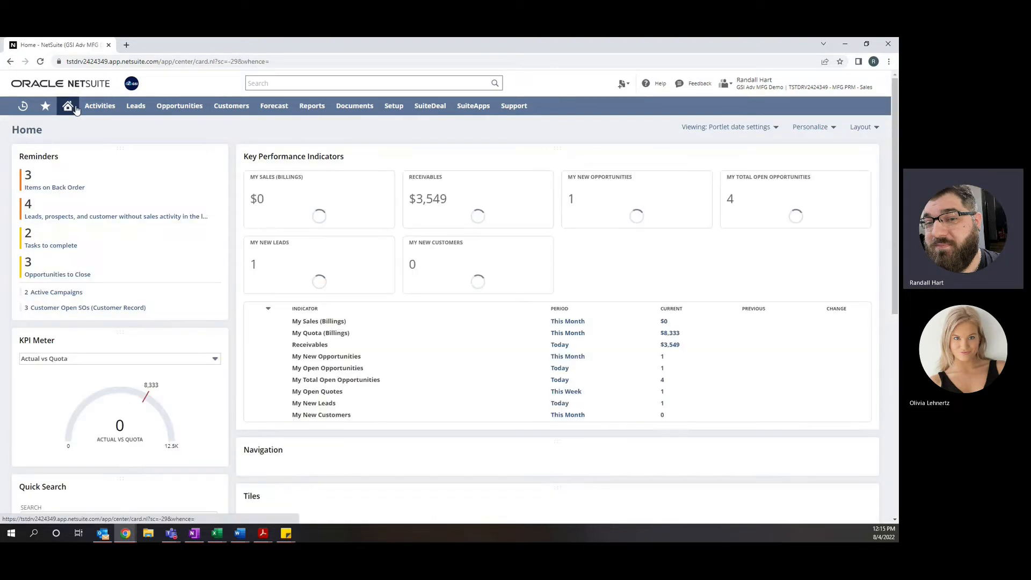
Step: View the My Total Open Opportunities trend graph as a quarterly line chart and close it
{"action": "mouse_move", "coordinate": [351, 106]}
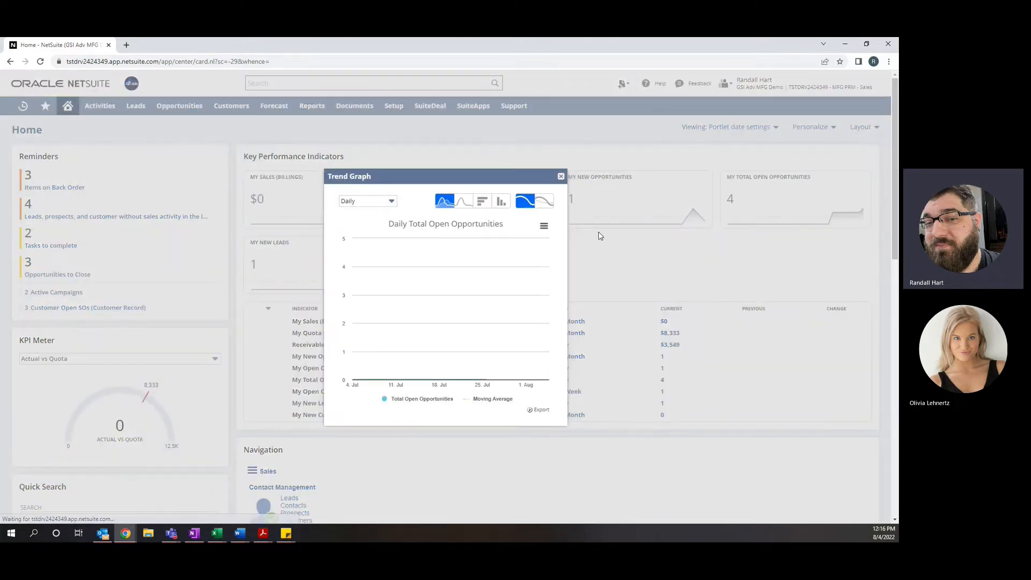
{"action": "mouse_move", "coordinate": [504, 295]}
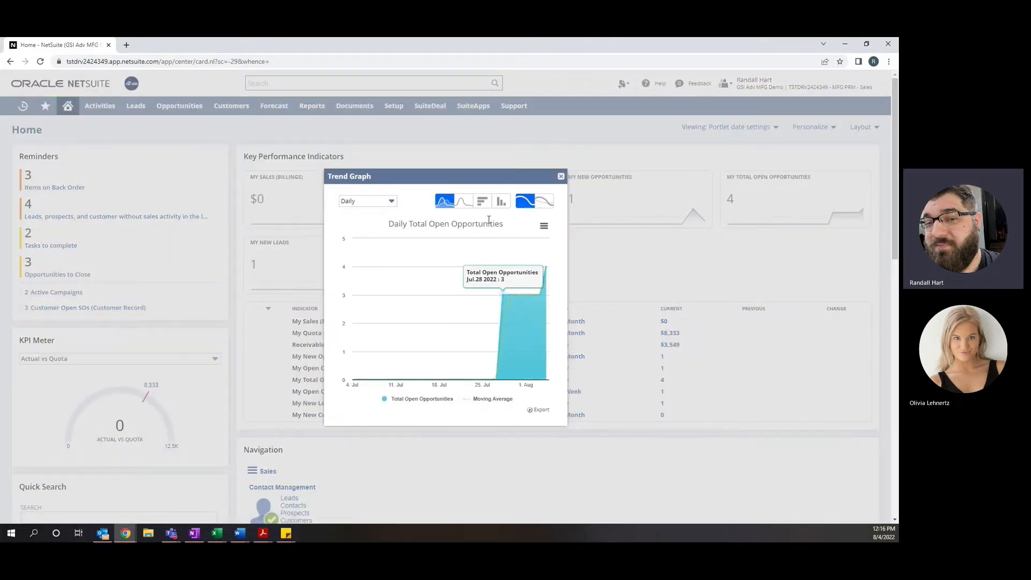
{"action": "left_click", "coordinate": [464, 203]}
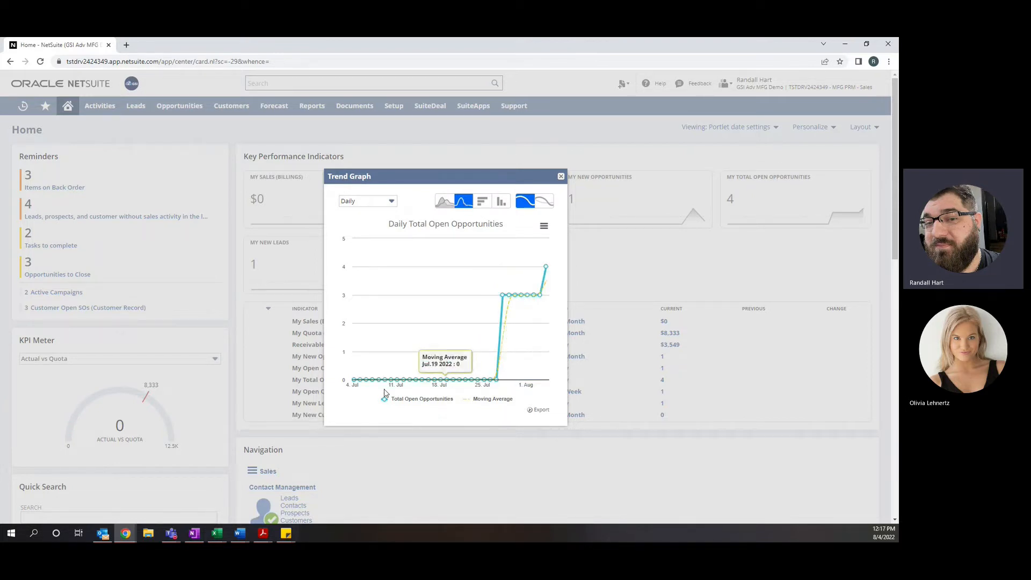
{"action": "left_click", "coordinate": [377, 202]}
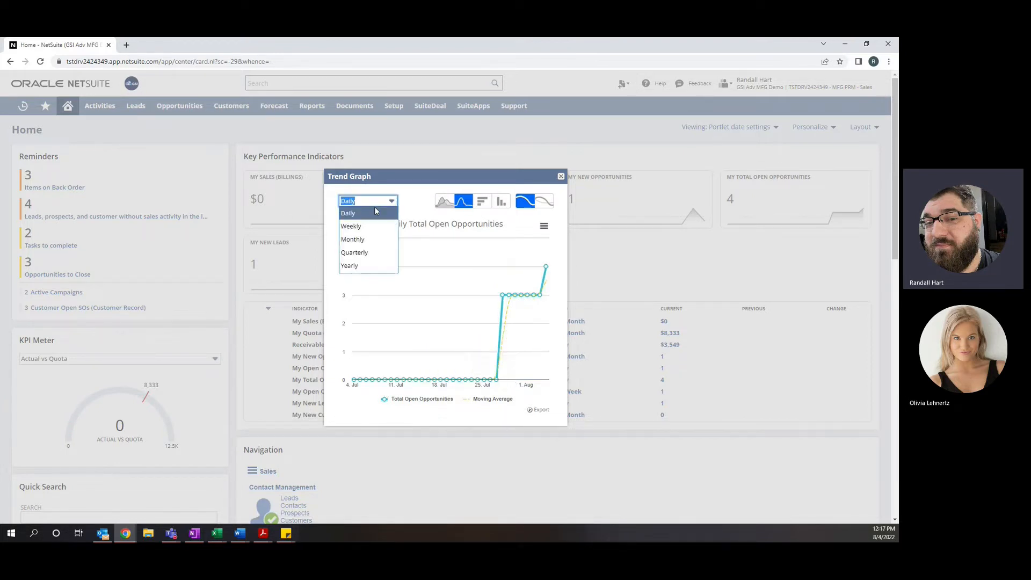
{"action": "left_click", "coordinate": [383, 254]}
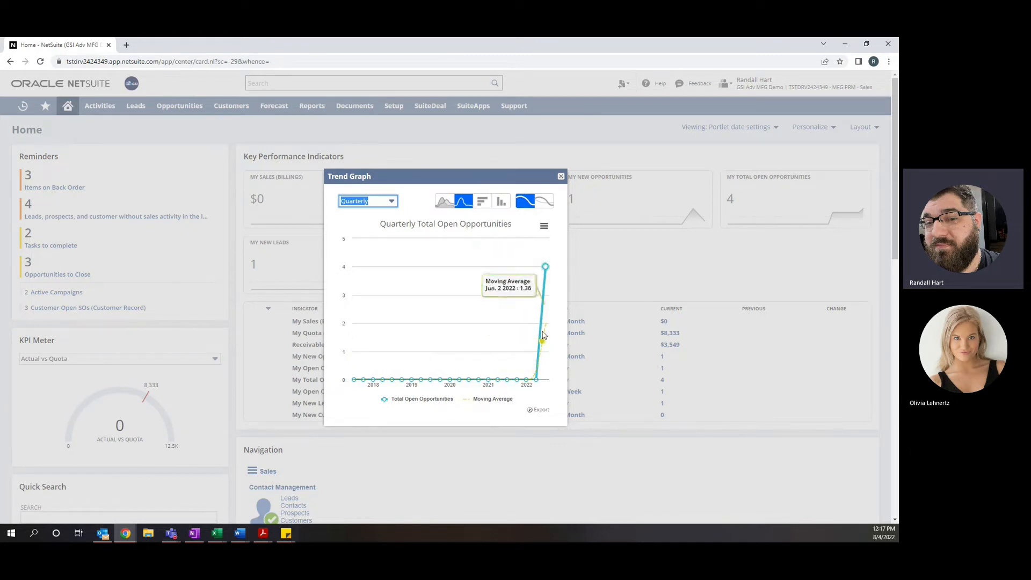
{"action": "left_click", "coordinate": [561, 176]}
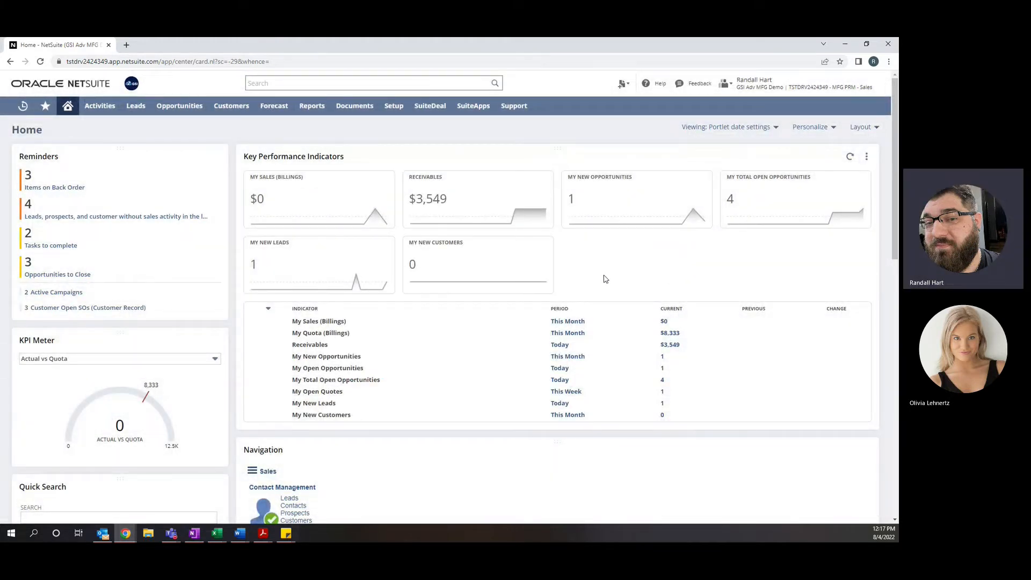
Step: View the A/R Aging Summary behind the Receivables indicator and return to the home dashboard
{"action": "left_click", "coordinate": [670, 344]}
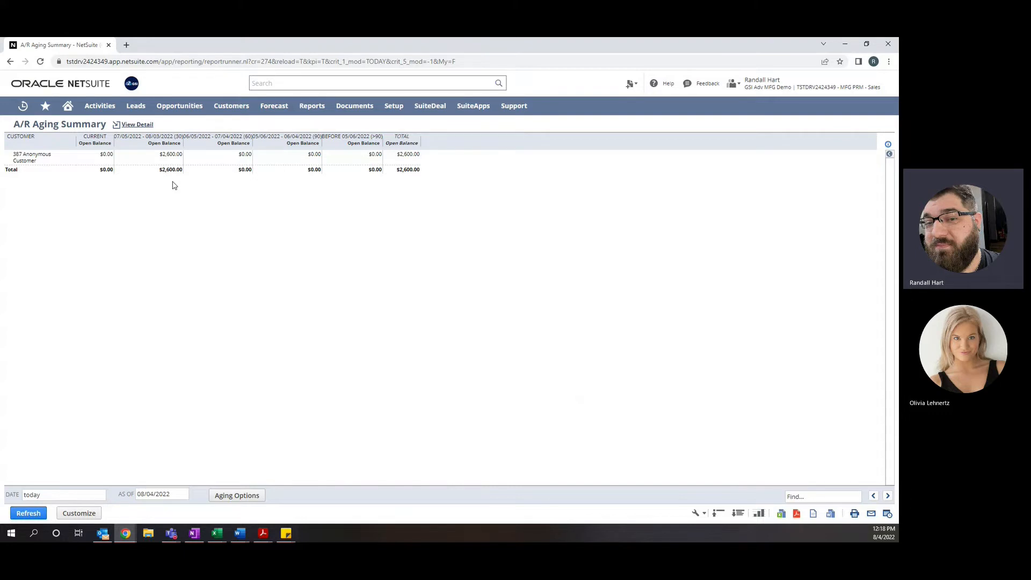
{"action": "left_click", "coordinate": [67, 107]}
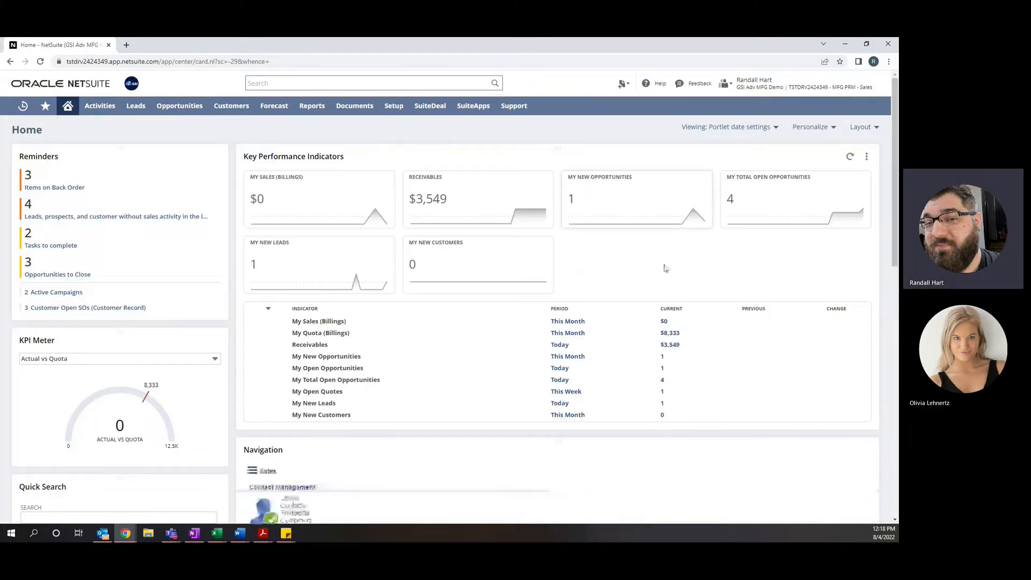
Step: Examine the Actual vs Quota gauge in the KPI Meter and browse the indicators that can be selected for it
{"action": "scroll", "coordinate": [551, 248], "scroll_direction": "down", "scroll_amount": 2}
{"action": "scroll", "coordinate": [551, 248], "scroll_direction": "down", "scroll_amount": 2}
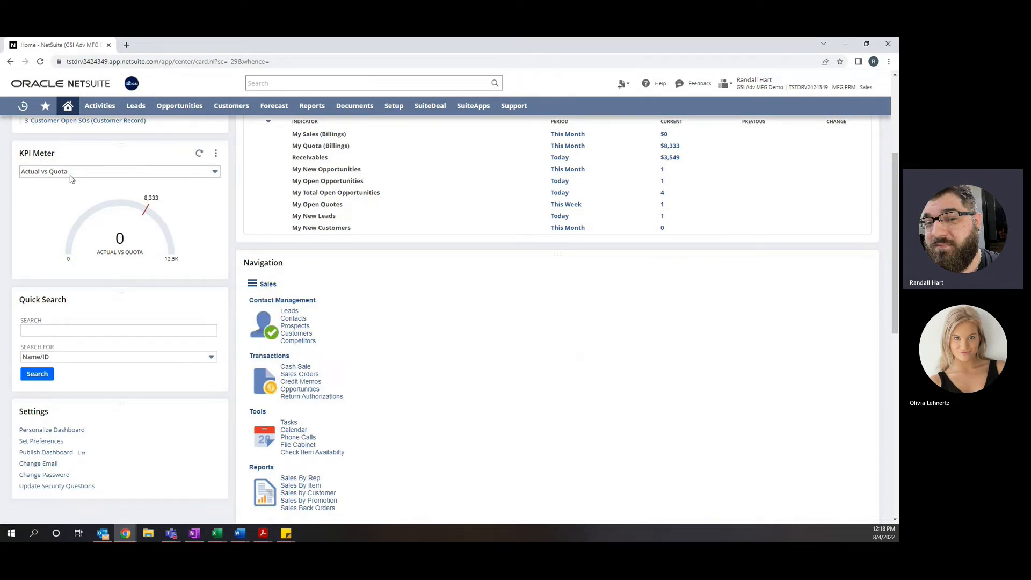
{"action": "mouse_move", "coordinate": [76, 252]}
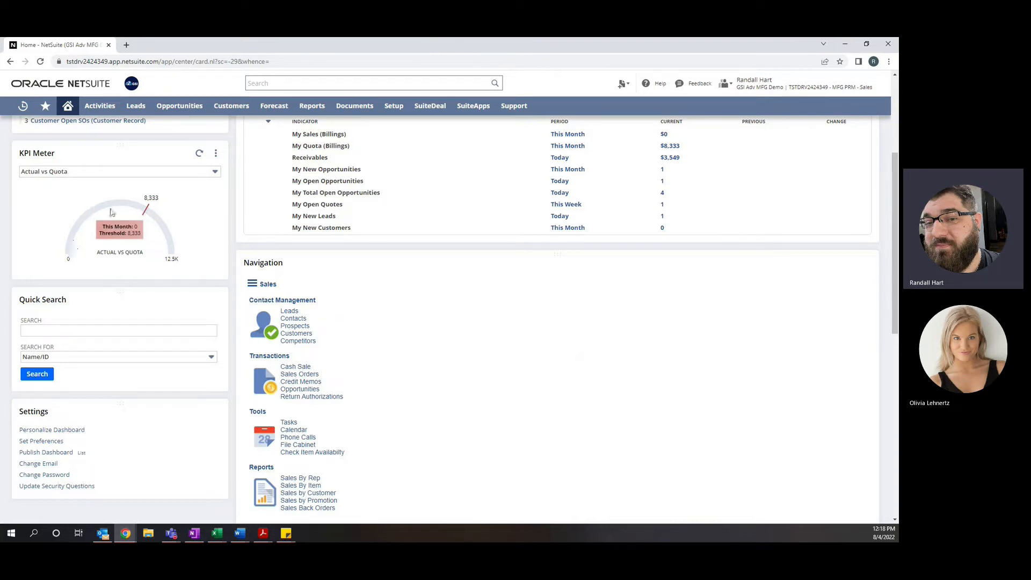
{"action": "mouse_move", "coordinate": [147, 212]}
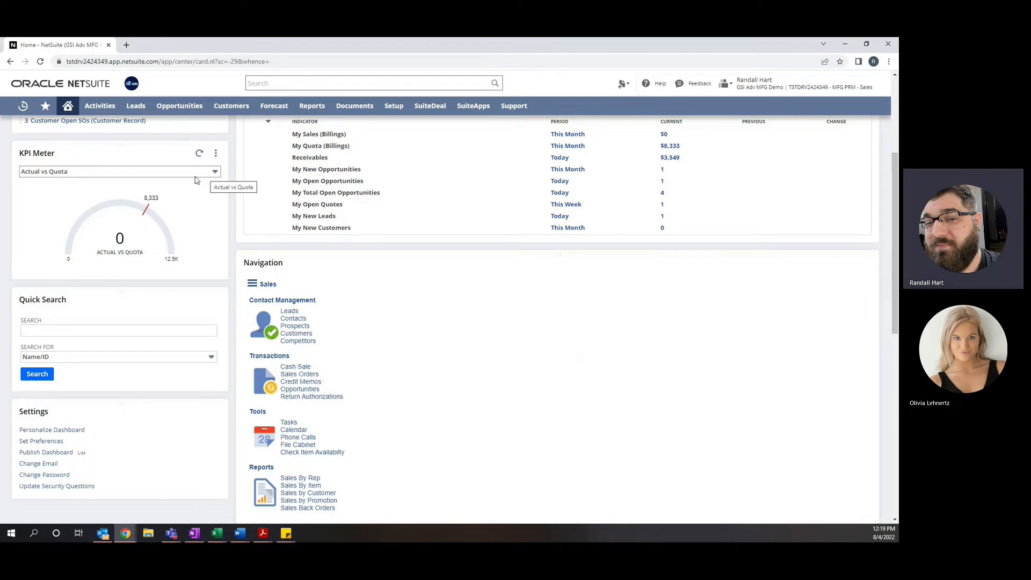
{"action": "left_click", "coordinate": [153, 172]}
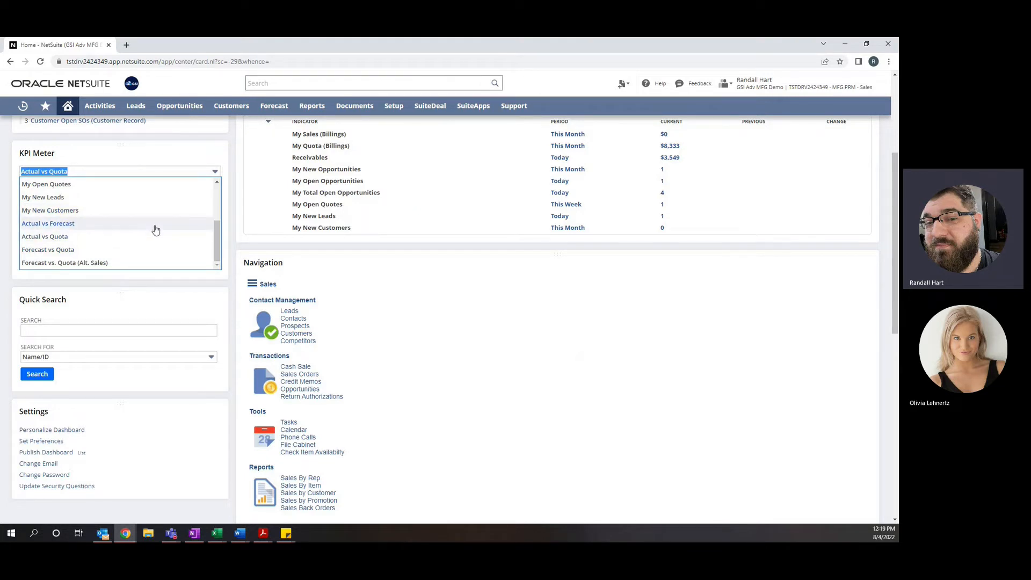
{"action": "scroll", "coordinate": [161, 259], "scroll_direction": "down", "scroll_amount": 1}
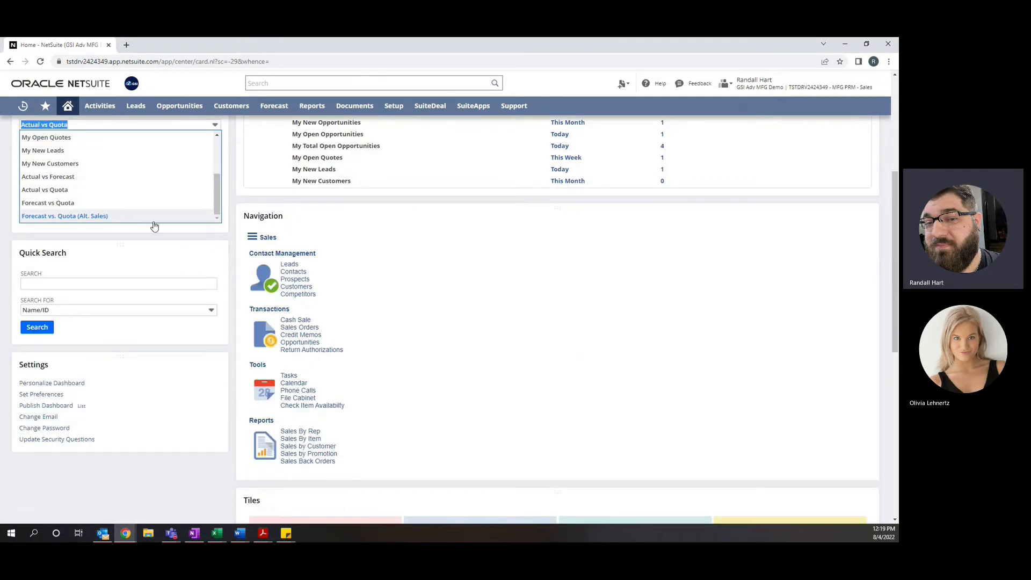
{"action": "scroll", "coordinate": [276, 222], "scroll_direction": "up", "scroll_amount": 2}
{"action": "scroll", "coordinate": [129, 271], "scroll_direction": "up", "scroll_amount": 2}
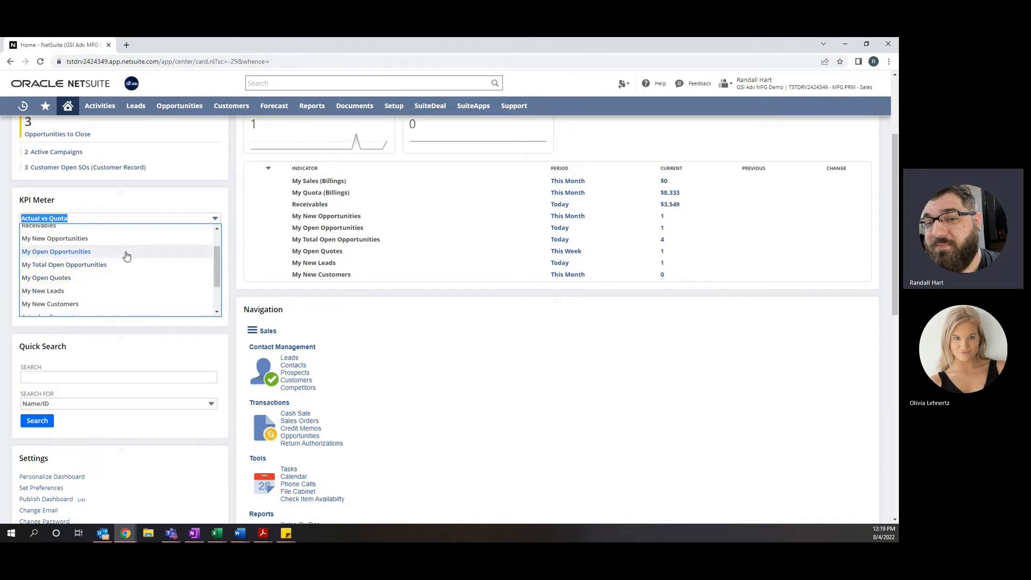
{"action": "scroll", "coordinate": [127, 256], "scroll_direction": "up", "scroll_amount": 1}
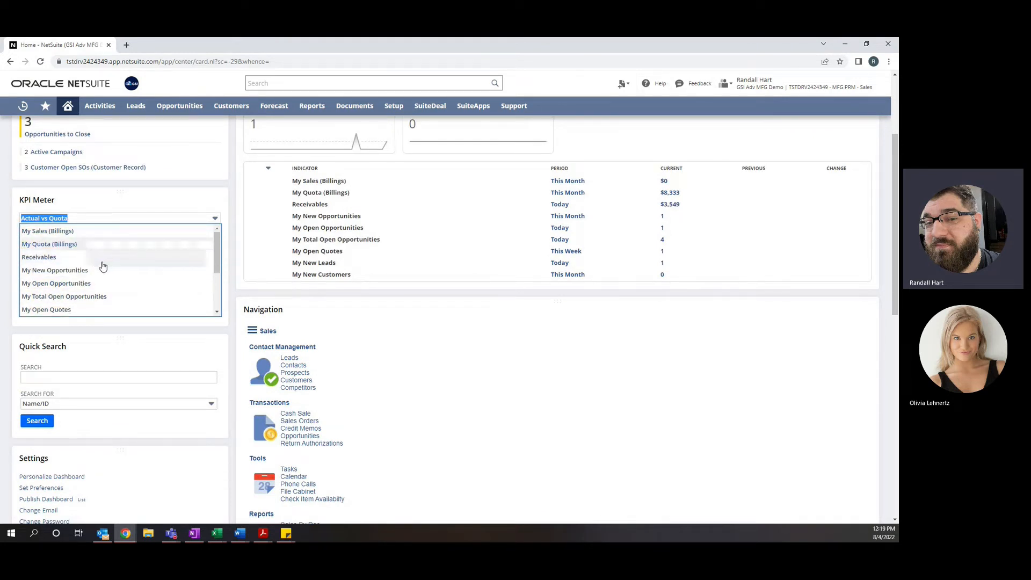
{"action": "left_click", "coordinate": [232, 200]}
{"action": "mouse_move", "coordinate": [109, 256]}
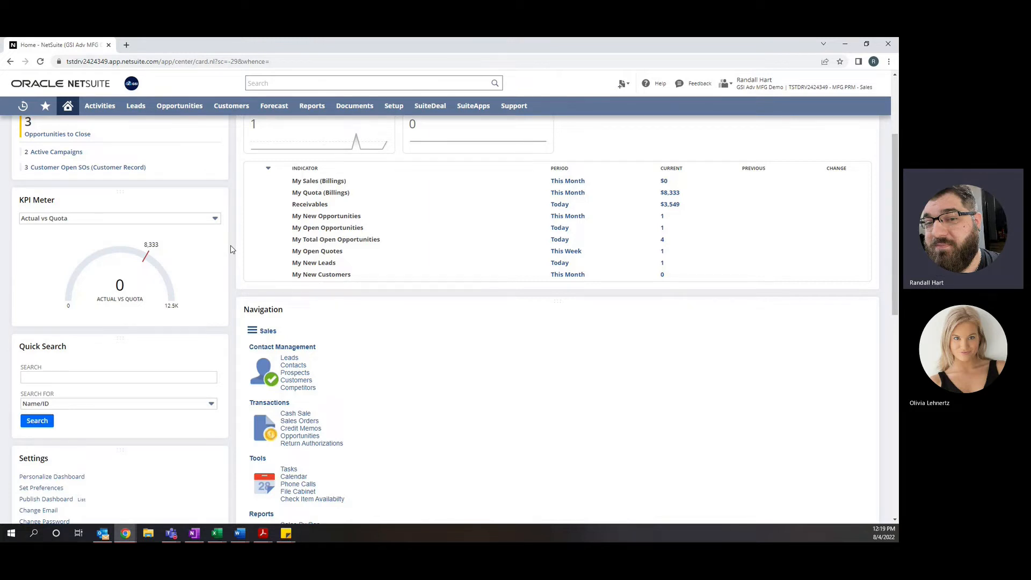
Step: Switch the KPI Meter through My New Customers, My New Leads and My Open Quotes to view each gauge
{"action": "left_click", "coordinate": [177, 218]}
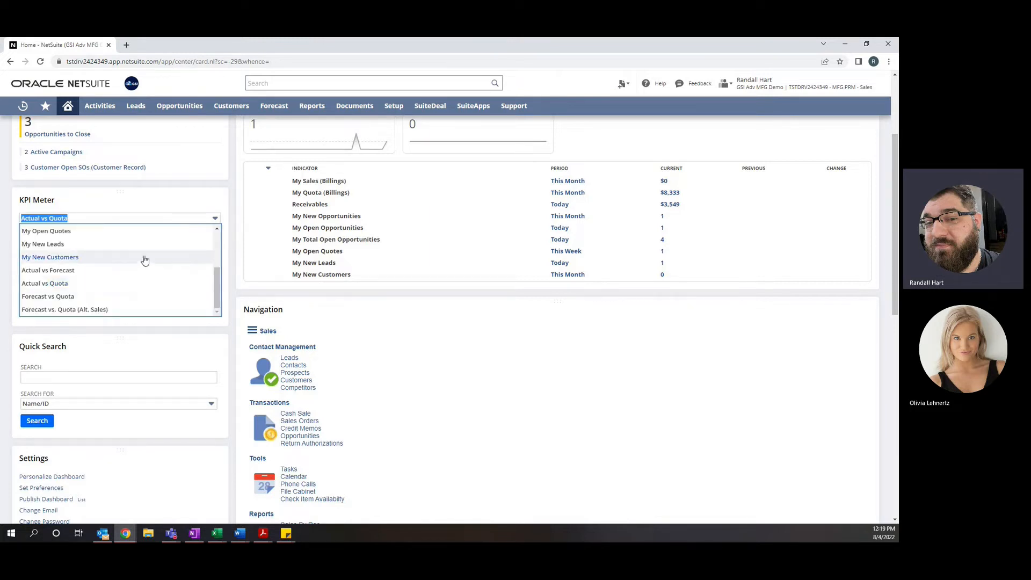
{"action": "left_click", "coordinate": [145, 262]}
{"action": "left_click", "coordinate": [145, 219]}
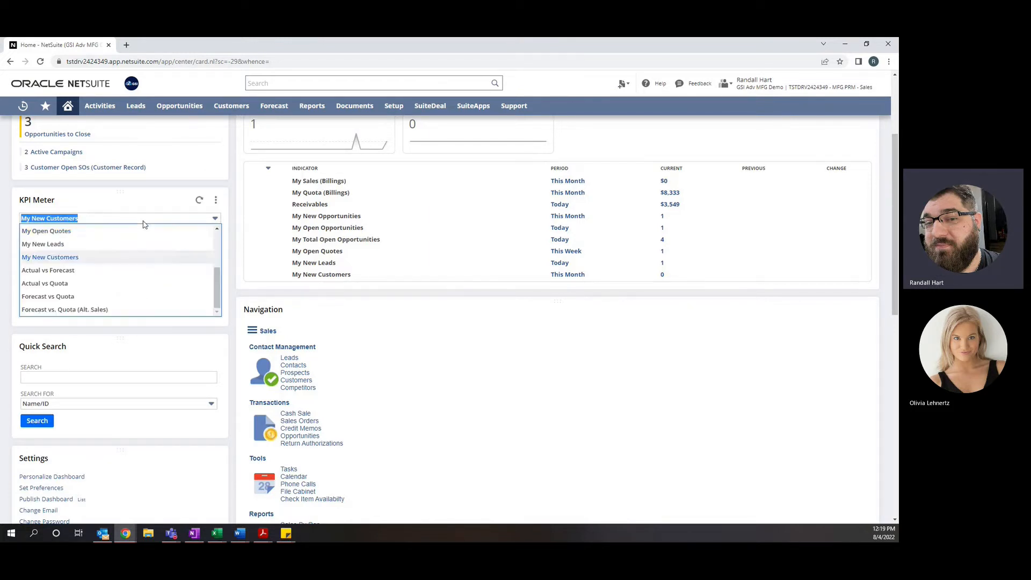
{"action": "left_click", "coordinate": [148, 249]}
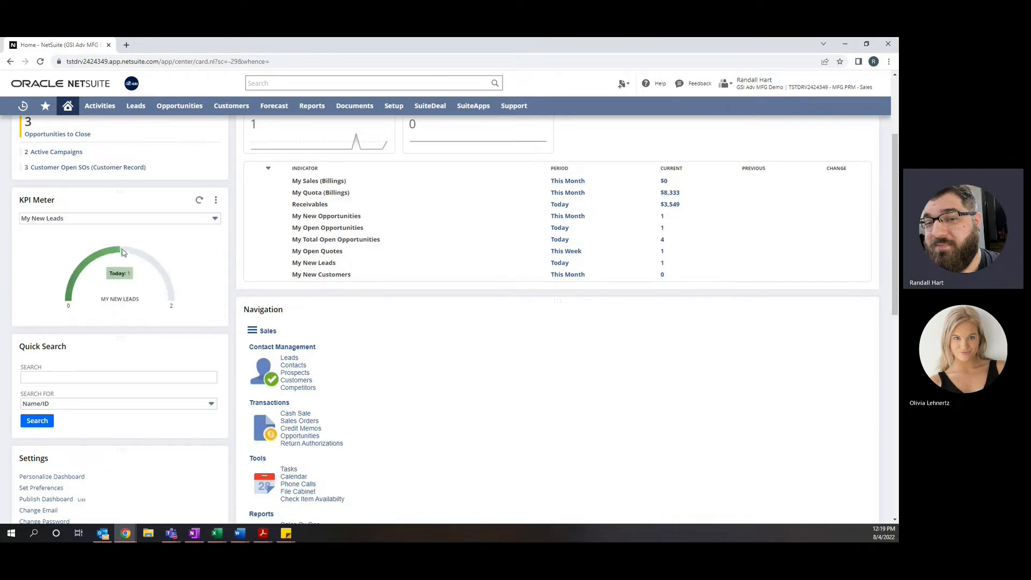
{"action": "mouse_move", "coordinate": [170, 299]}
{"action": "left_click", "coordinate": [101, 218]}
{"action": "left_click", "coordinate": [110, 231]}
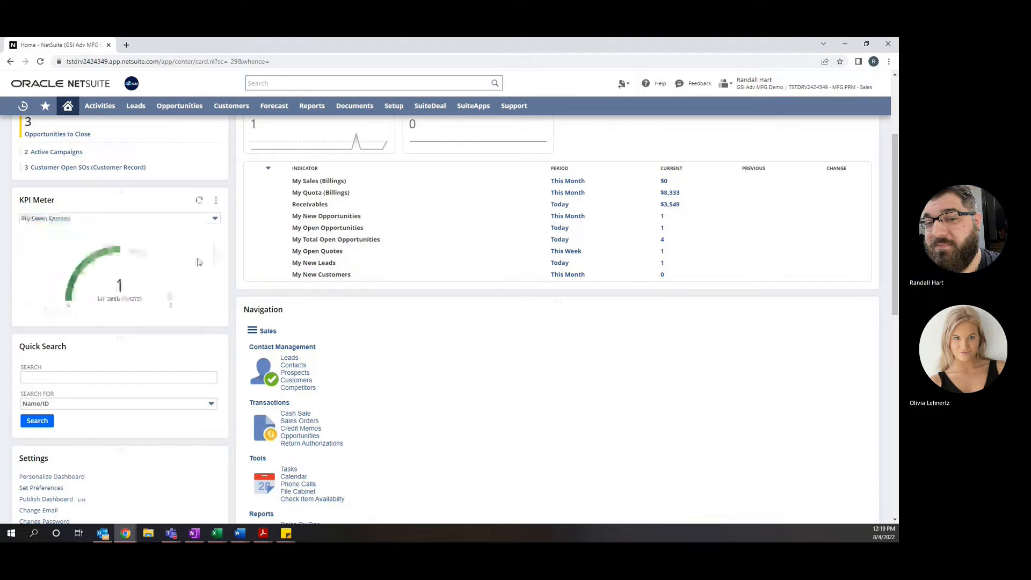
Step: View Actual vs Forecast and Forecast vs Quota in the KPI Meter, and set it back to Actual vs Quota
{"action": "left_click", "coordinate": [173, 220]}
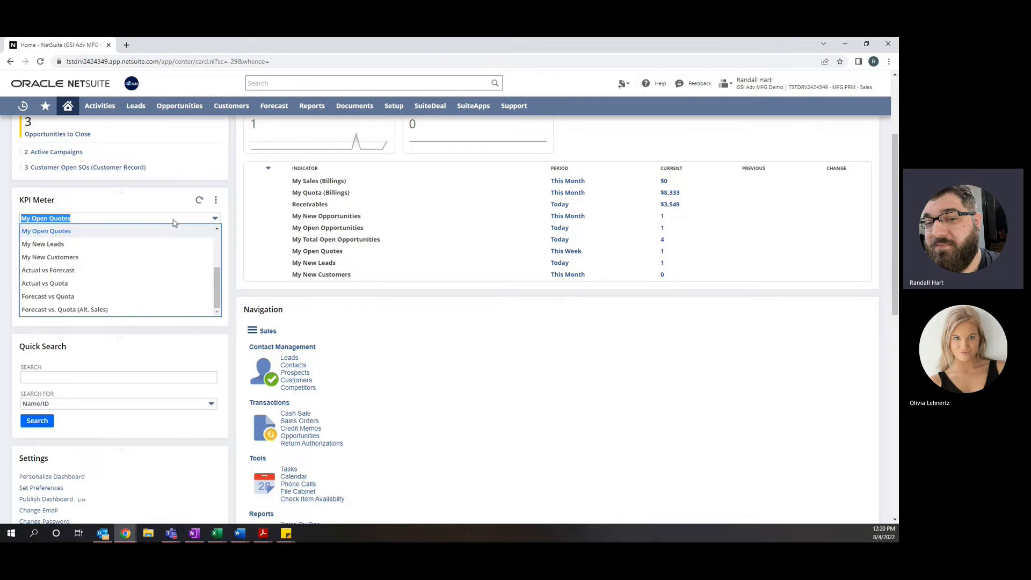
{"action": "left_click", "coordinate": [144, 274]}
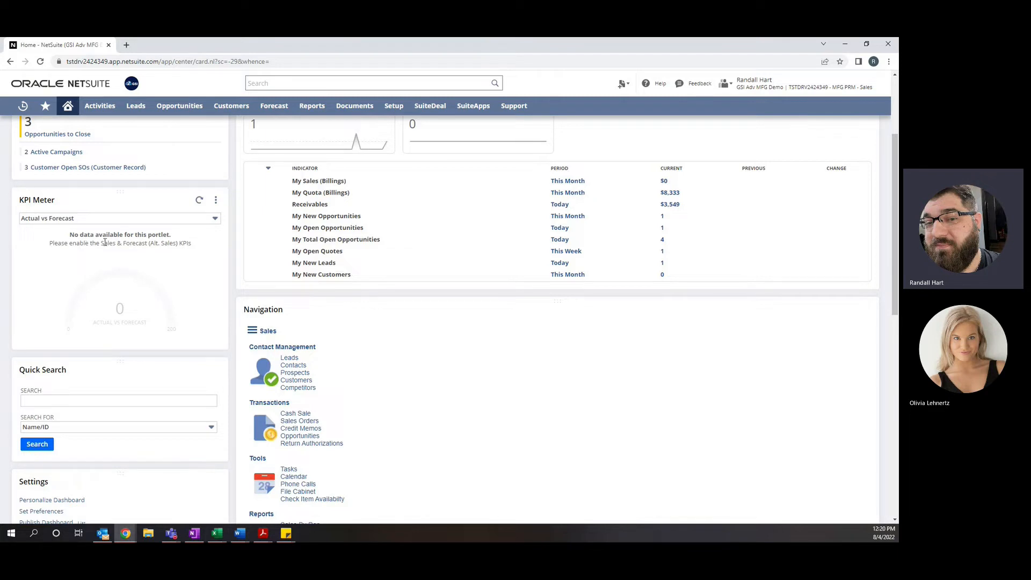
{"action": "left_click", "coordinate": [100, 221]}
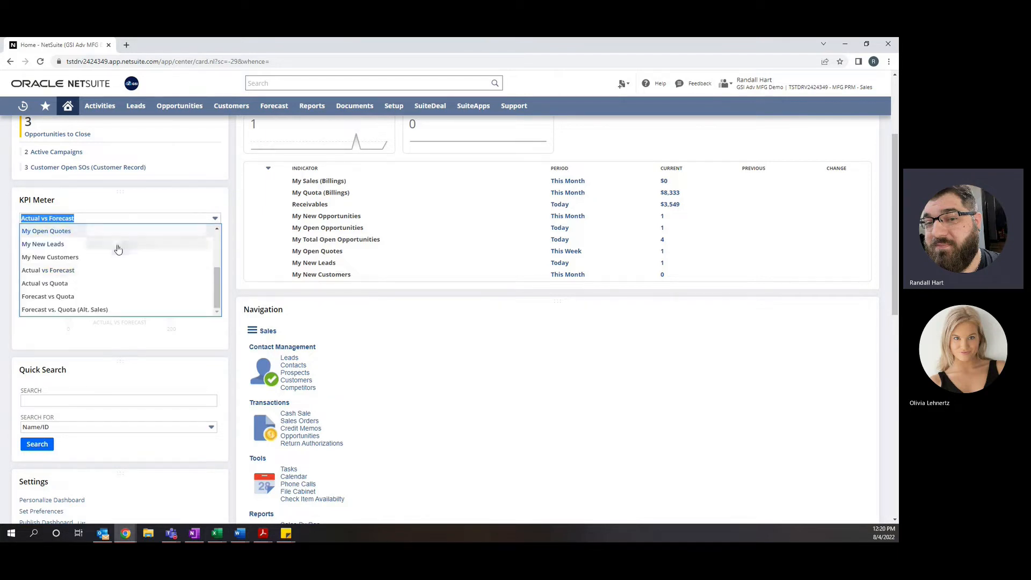
{"action": "left_click", "coordinate": [160, 297]}
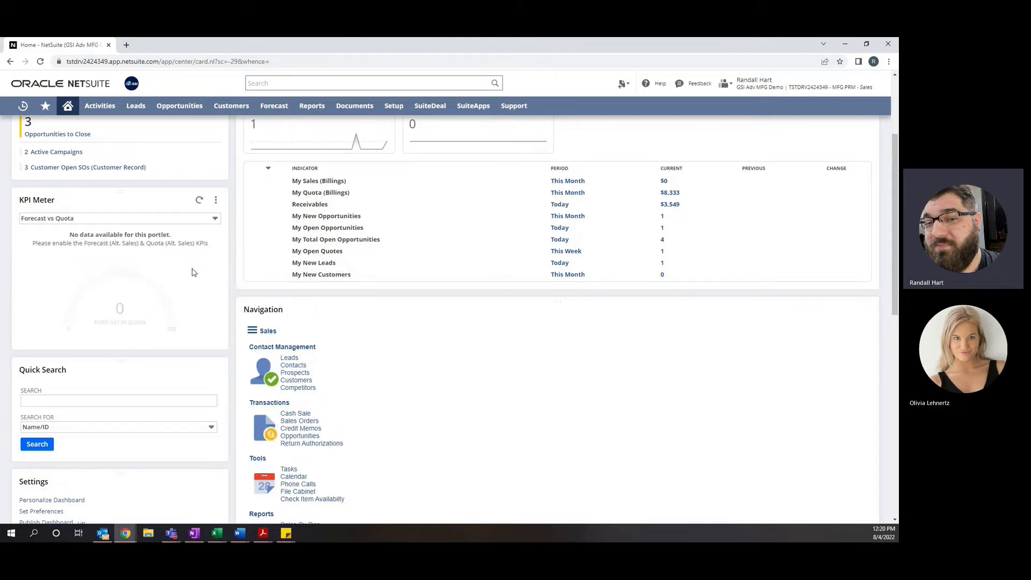
{"action": "left_click", "coordinate": [114, 223]}
{"action": "left_click", "coordinate": [102, 282]}
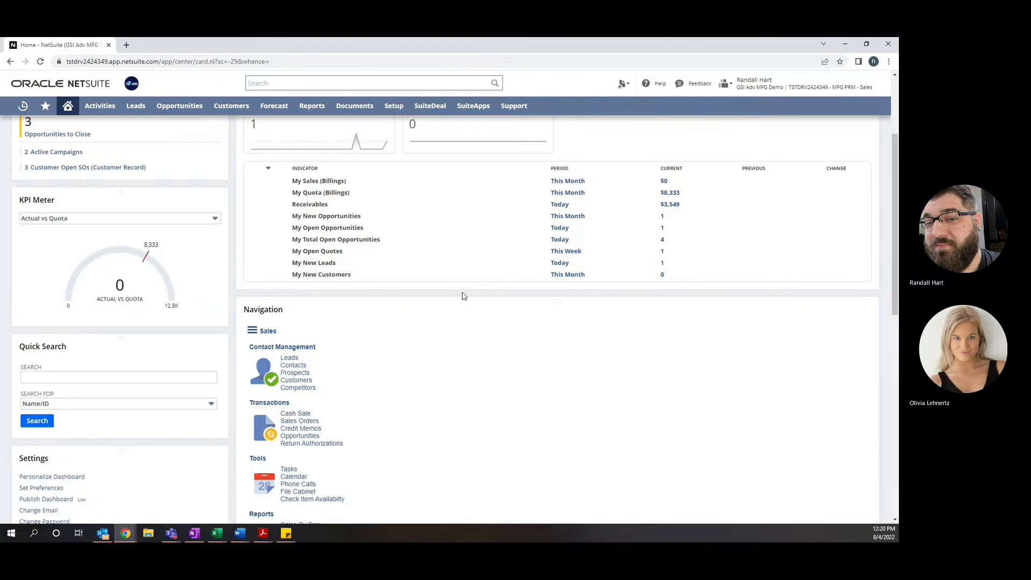
Step: Open the Sales Orders link from the Navigation portlet in a new browser tab, view the blank order form and close it
{"action": "scroll", "coordinate": [380, 286], "scroll_direction": "down", "scroll_amount": 1}
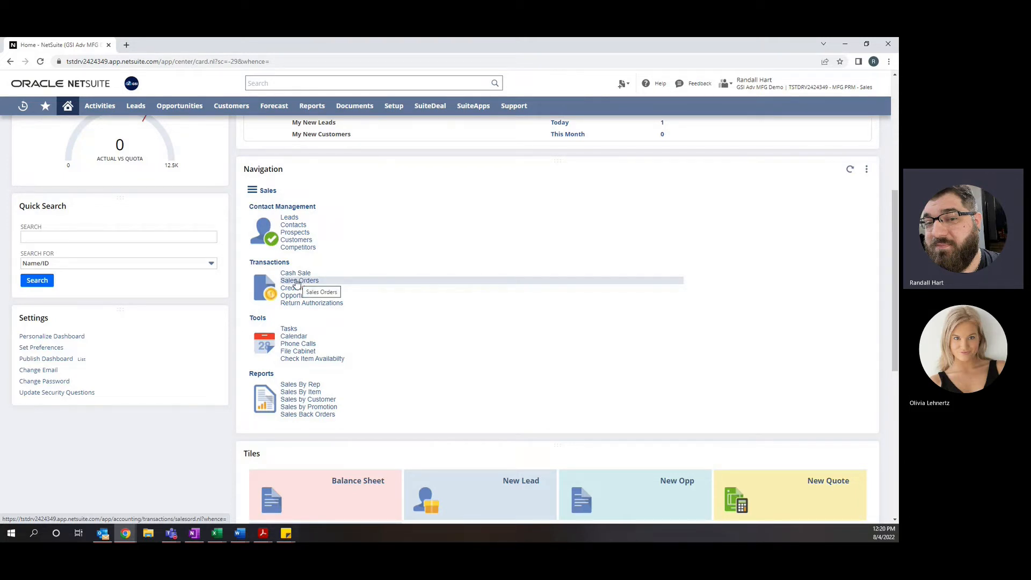
{"action": "right_click", "coordinate": [297, 283]}
{"action": "left_click", "coordinate": [333, 288]}
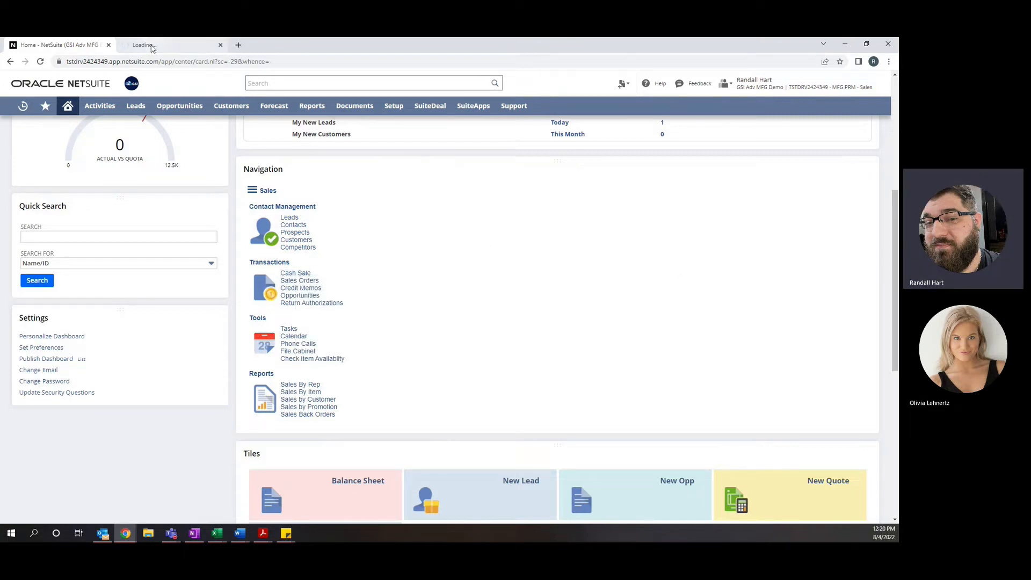
{"action": "left_click", "coordinate": [156, 48]}
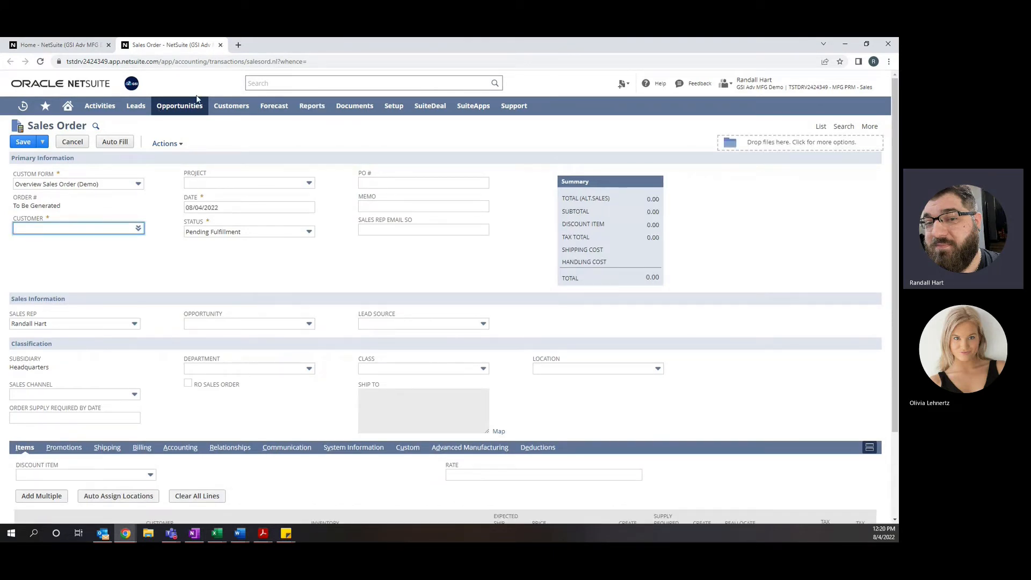
{"action": "left_click", "coordinate": [221, 45]}
Step: Examine the Tiles, Items on Back Order and Daily Sales (Billings) Trend portlets on the dashboard
{"action": "scroll", "coordinate": [759, 392], "scroll_direction": "down", "scroll_amount": 1}
{"action": "scroll", "coordinate": [760, 392], "scroll_direction": "down", "scroll_amount": 3}
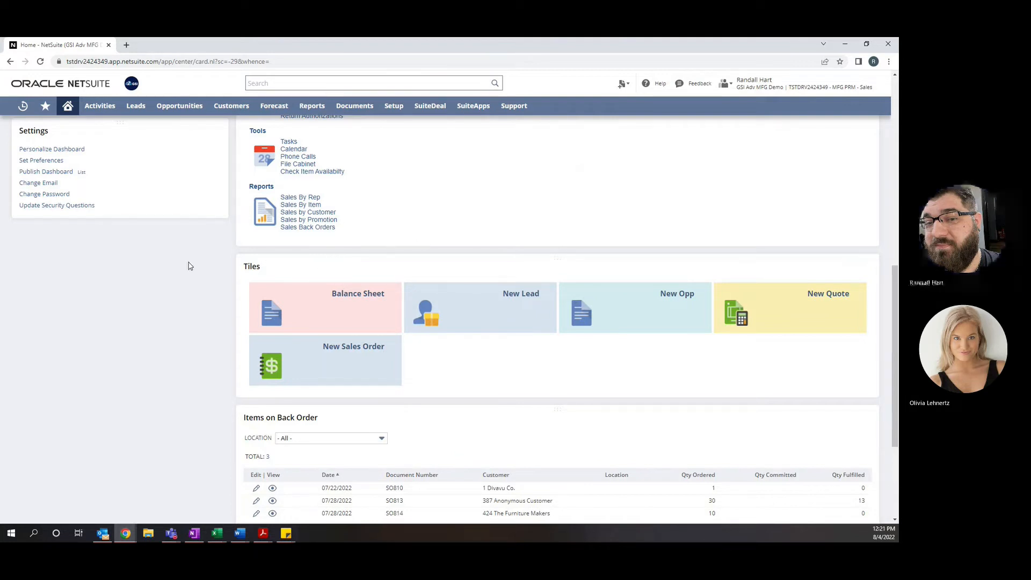
{"action": "scroll", "coordinate": [196, 258], "scroll_direction": "down", "scroll_amount": 3}
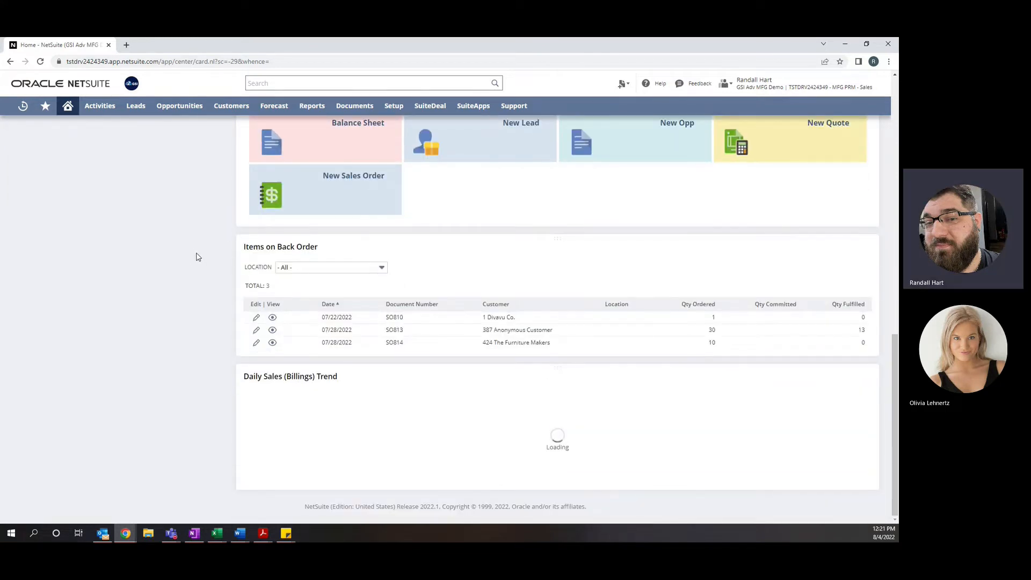
{"action": "scroll", "coordinate": [195, 259], "scroll_direction": "down", "scroll_amount": 1}
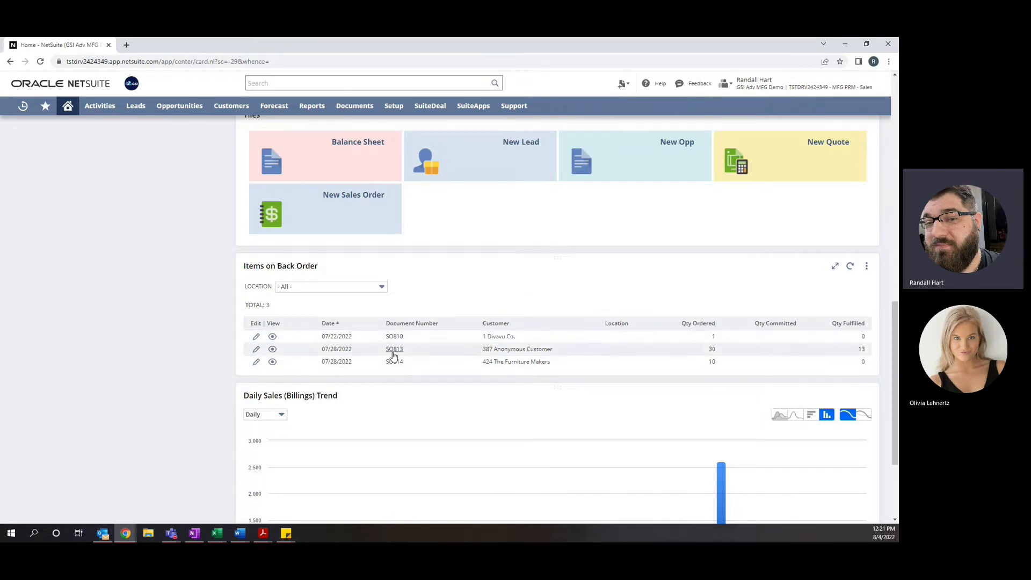
{"action": "mouse_move", "coordinate": [393, 350]}
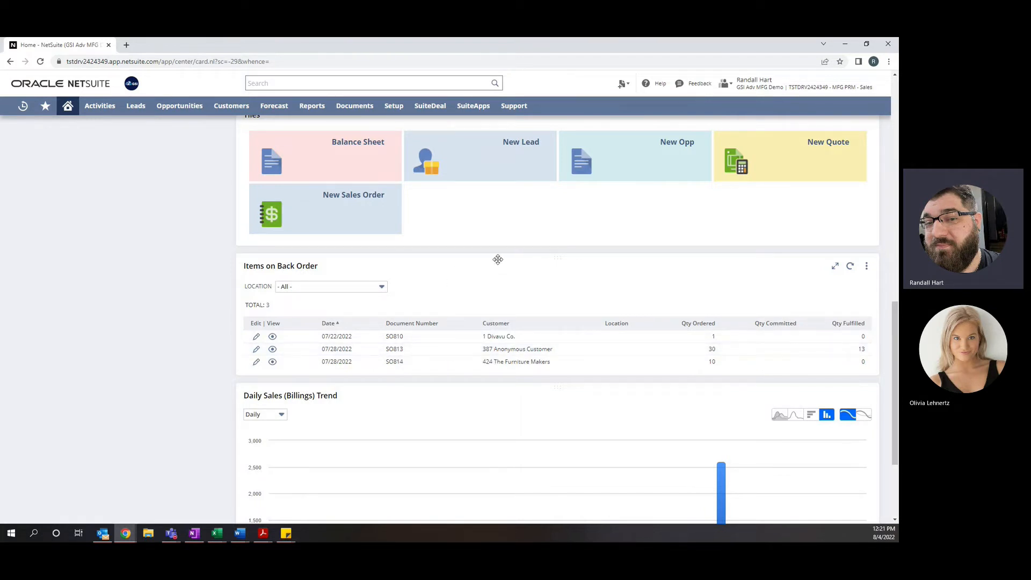
{"action": "scroll", "coordinate": [488, 253], "scroll_direction": "down", "scroll_amount": 2}
{"action": "scroll", "coordinate": [487, 255], "scroll_direction": "down", "scroll_amount": 1}
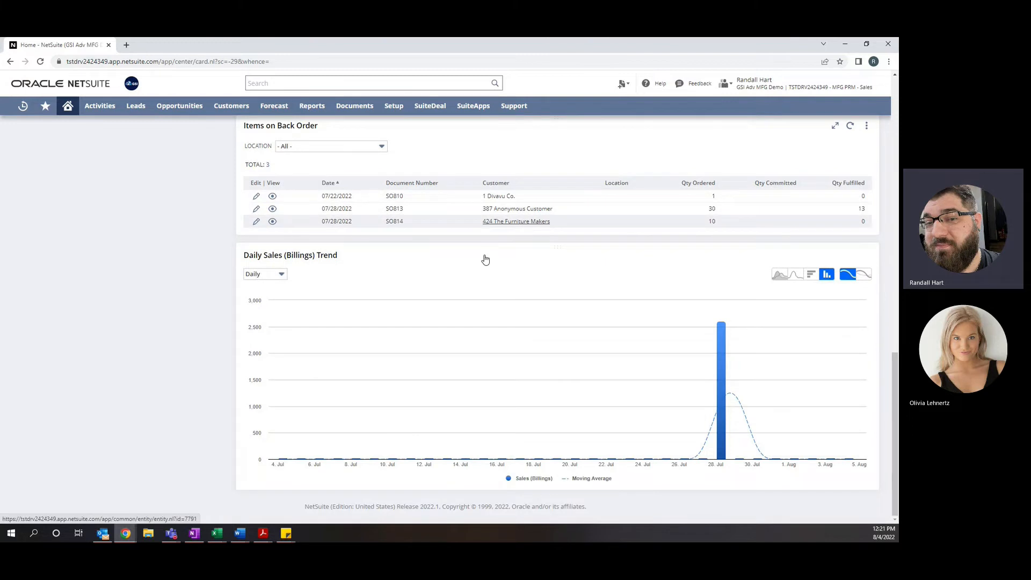
{"action": "mouse_move", "coordinate": [721, 376]}
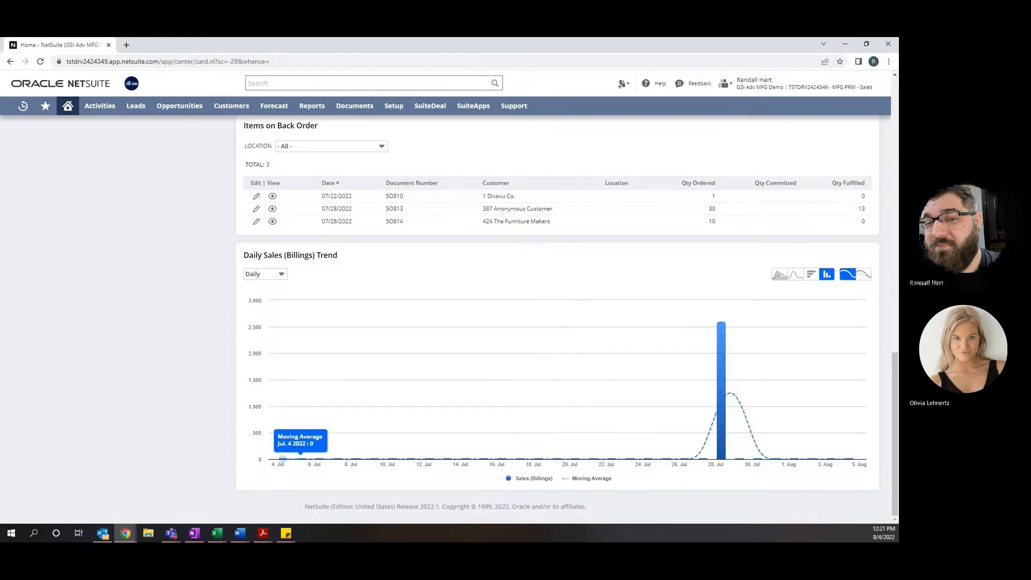
Step: View the My New Leads trend graph from the Key Performance Indicators portlet and close it
{"action": "scroll", "coordinate": [152, 309], "scroll_direction": "up", "scroll_amount": 7}
{"action": "scroll", "coordinate": [152, 310], "scroll_direction": "up", "scroll_amount": 7}
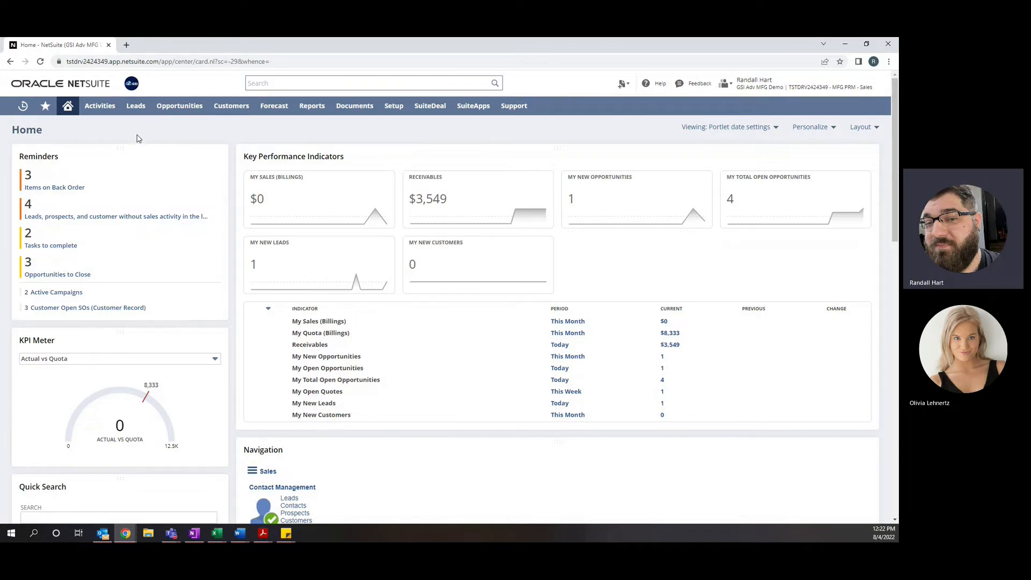
{"action": "left_click", "coordinate": [286, 264]}
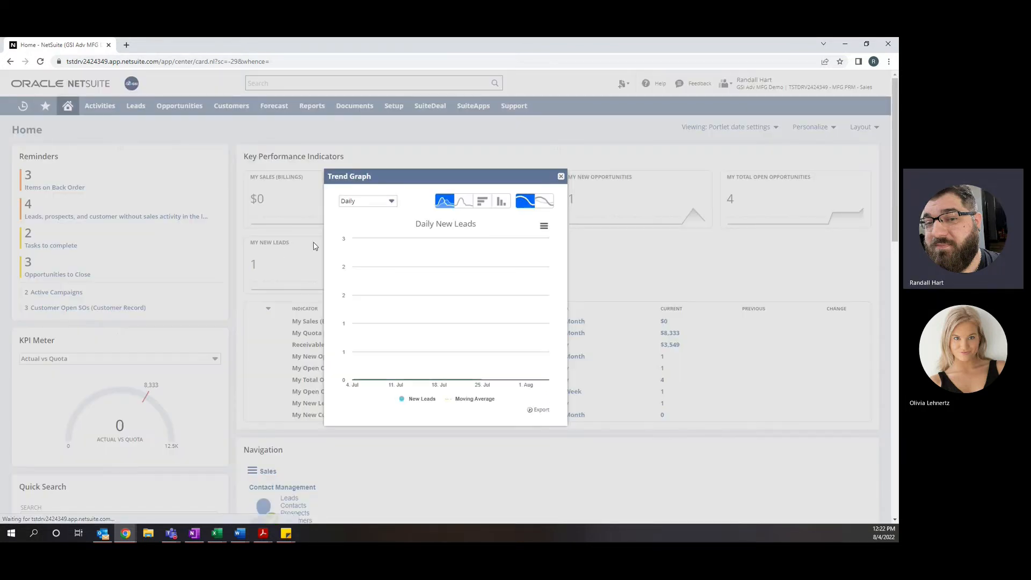
{"action": "left_click", "coordinate": [561, 178]}
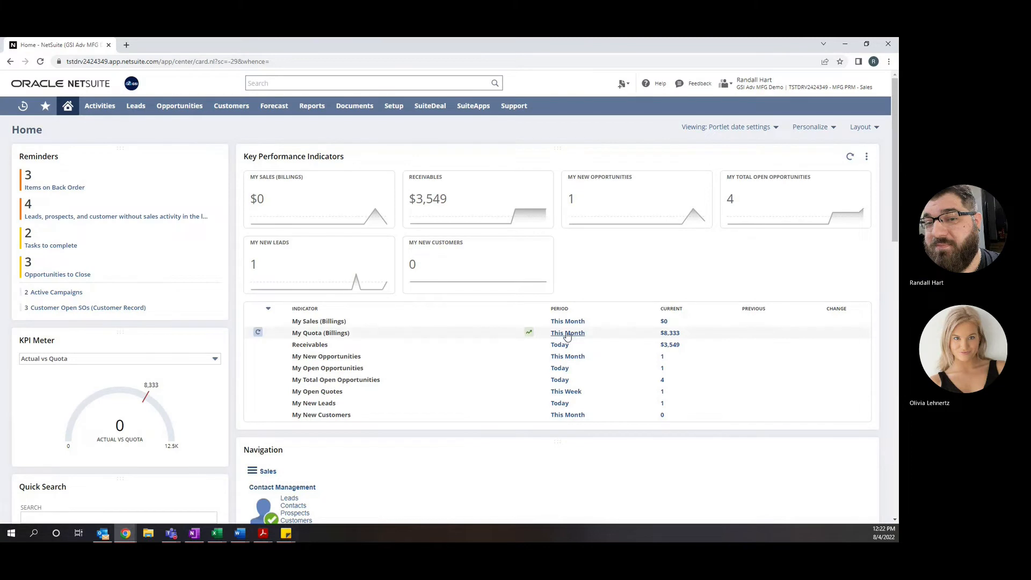
Step: Open the report behind today's My New Leads indicator and view the Gary's Gears lead record from it
{"action": "left_click", "coordinate": [663, 403]}
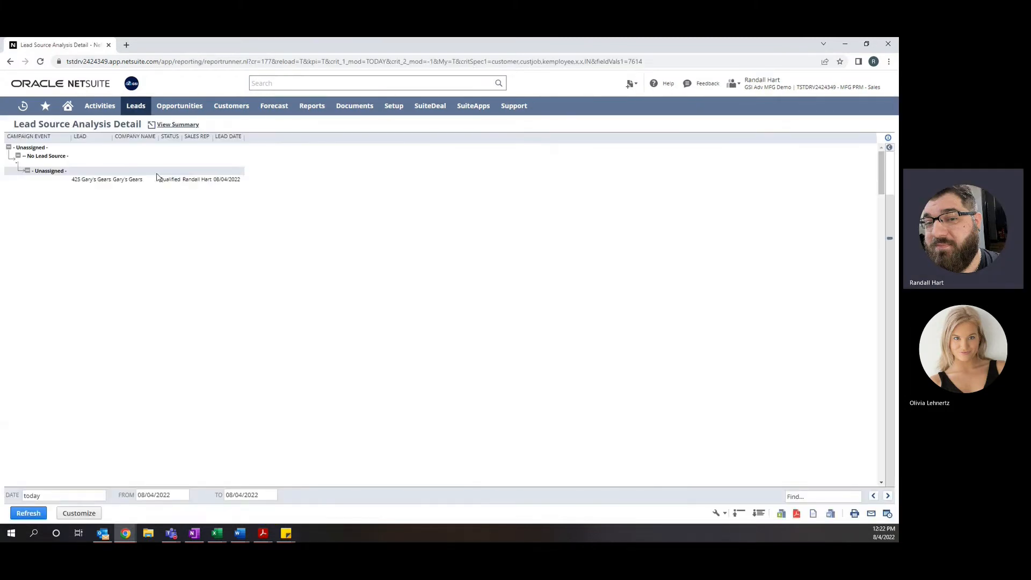
{"action": "left_click", "coordinate": [95, 180]}
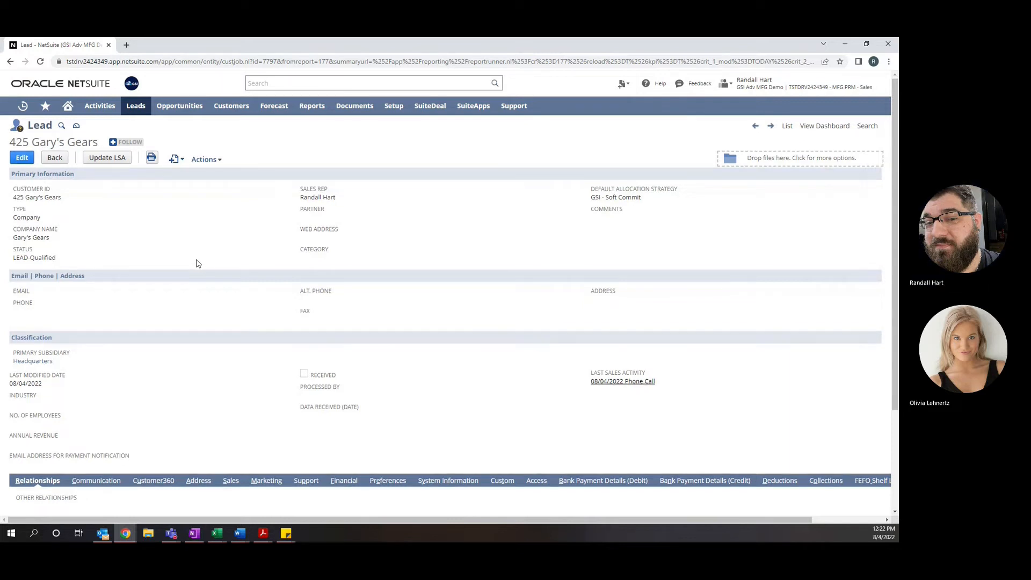
{"action": "scroll", "coordinate": [196, 262], "scroll_direction": "down", "scroll_amount": 3}
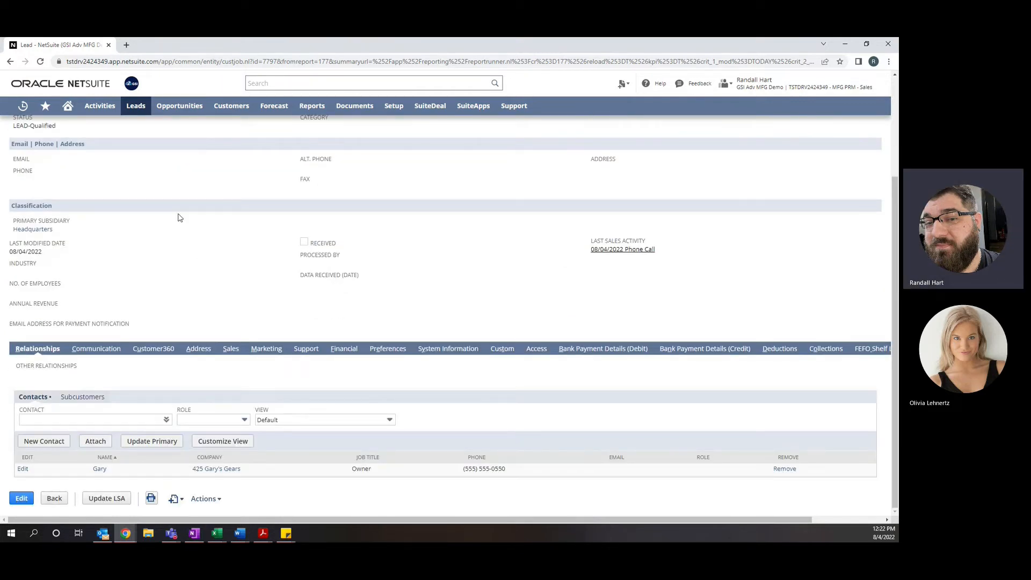
{"action": "scroll", "coordinate": [179, 244], "scroll_direction": "up", "scroll_amount": 2}
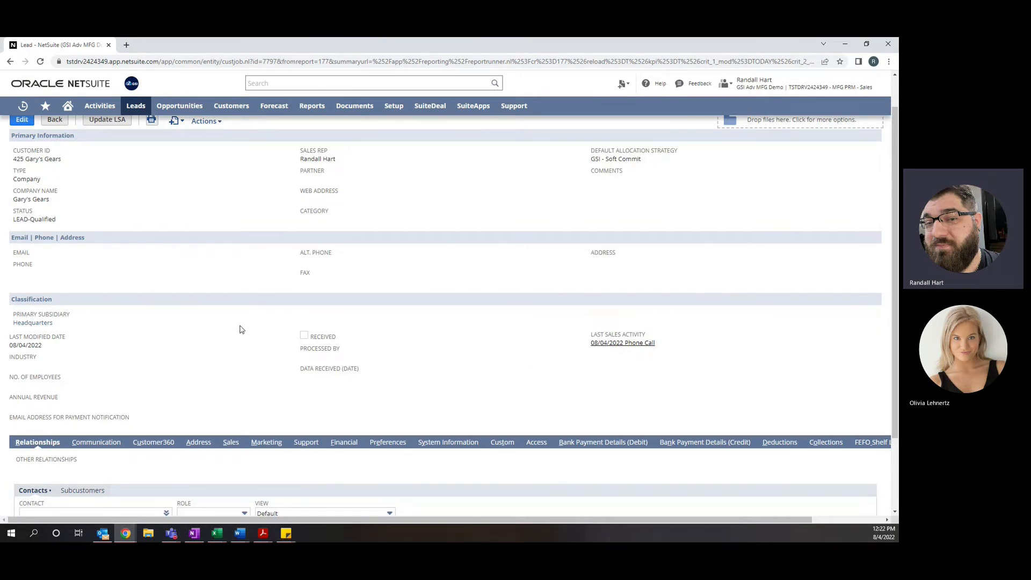
Step: Open the owner's contact record from the contacts list of the Gary's Gears lead
{"action": "scroll", "coordinate": [220, 321], "scroll_direction": "down", "scroll_amount": 2}
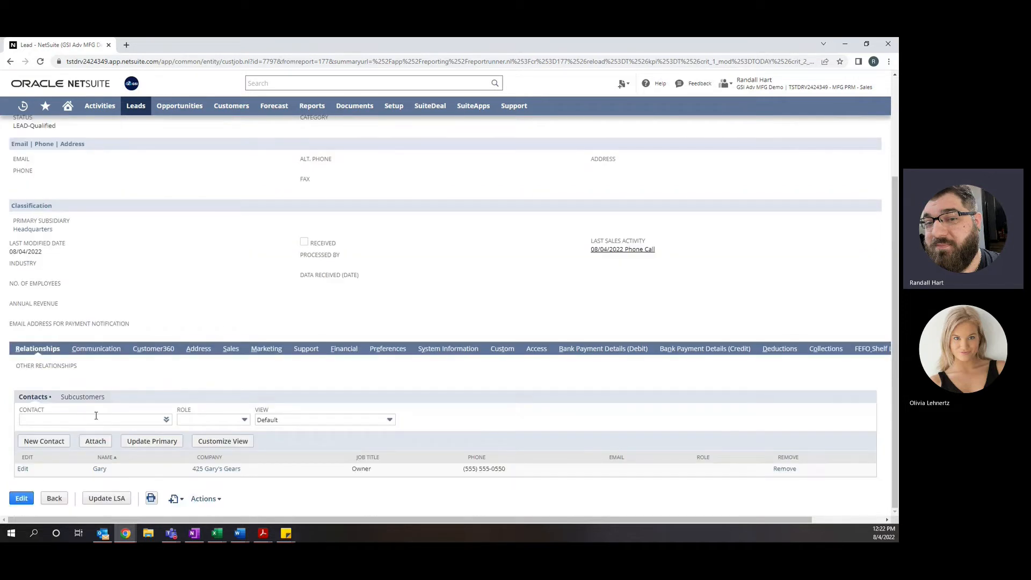
{"action": "mouse_move", "coordinate": [100, 471]}
{"action": "left_click", "coordinate": [100, 472]}
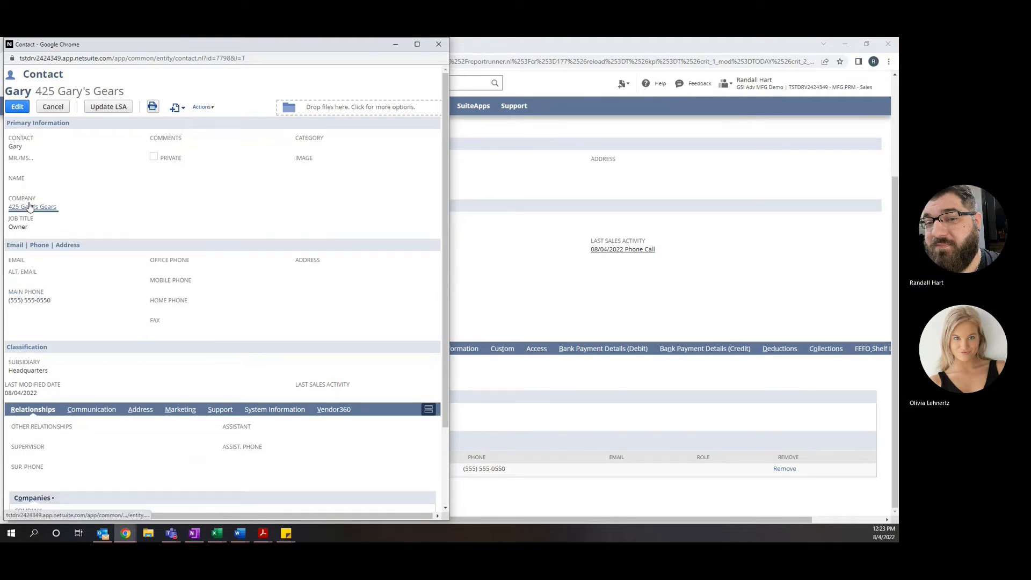
Step: Review the contact's primary information and communication activities, and close the contact record
{"action": "double_click", "coordinate": [10, 150]}
{"action": "left_click_drag", "start_coordinate": [33, 228], "coordinate": [9, 231]}
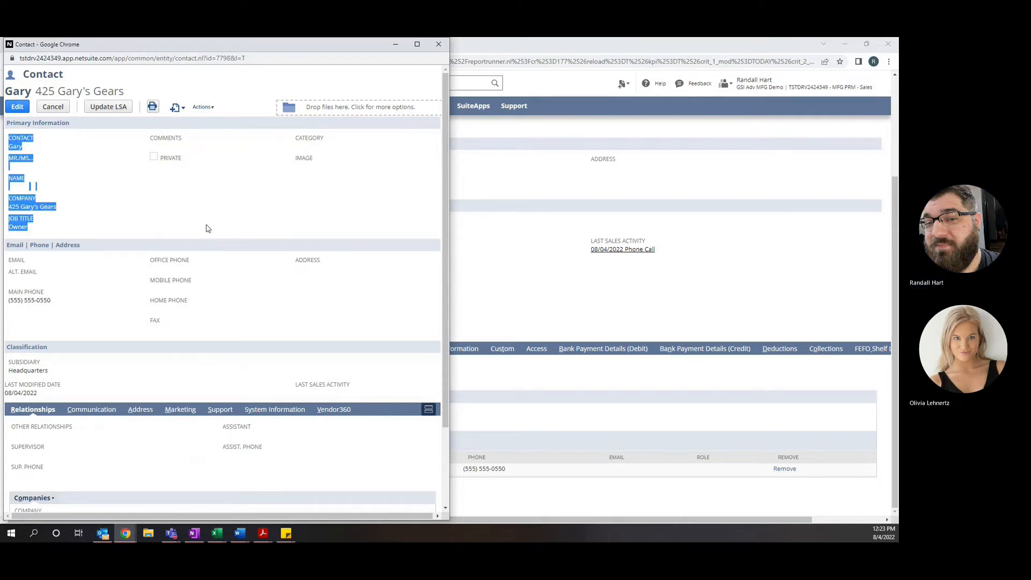
{"action": "scroll", "coordinate": [207, 230], "scroll_direction": "down", "scroll_amount": 3}
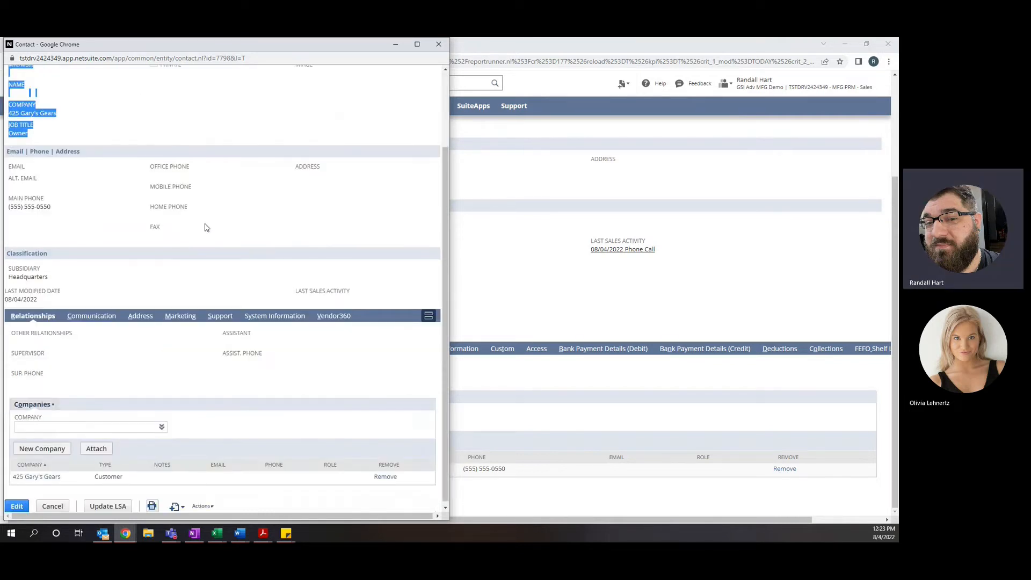
{"action": "left_click", "coordinate": [89, 318]}
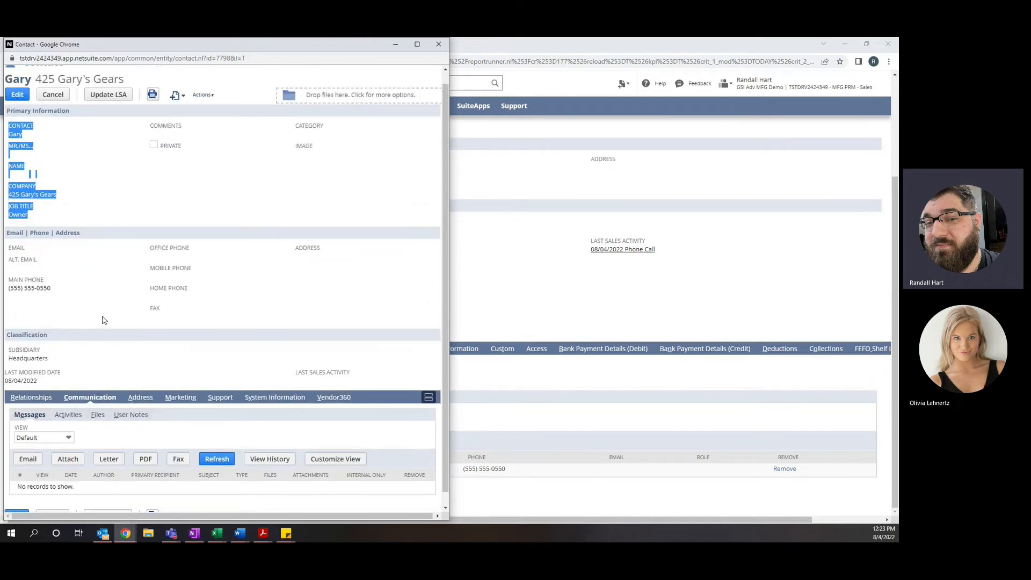
{"action": "left_click", "coordinate": [69, 415]}
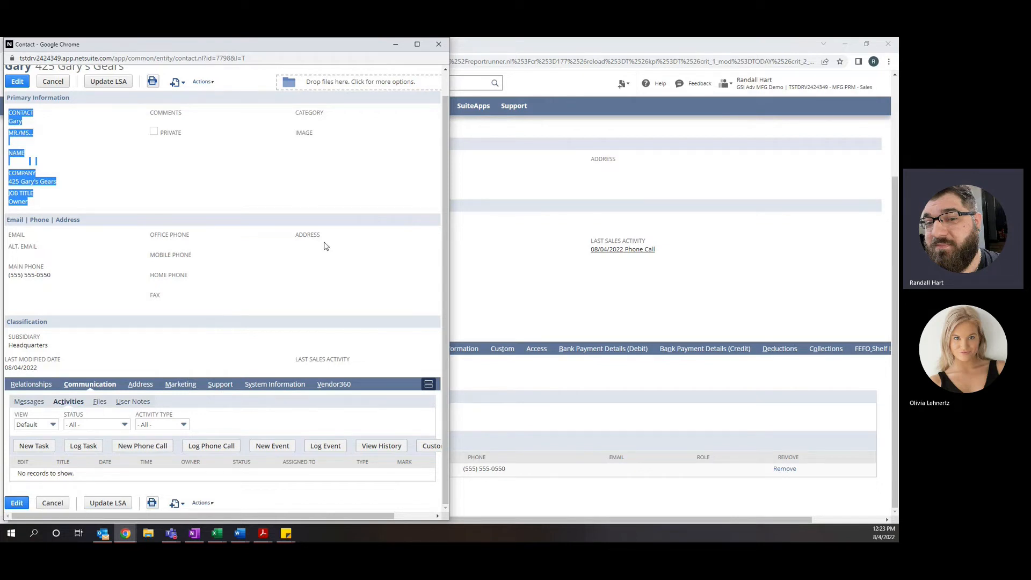
{"action": "scroll", "coordinate": [326, 246], "scroll_direction": "up", "scroll_amount": 1}
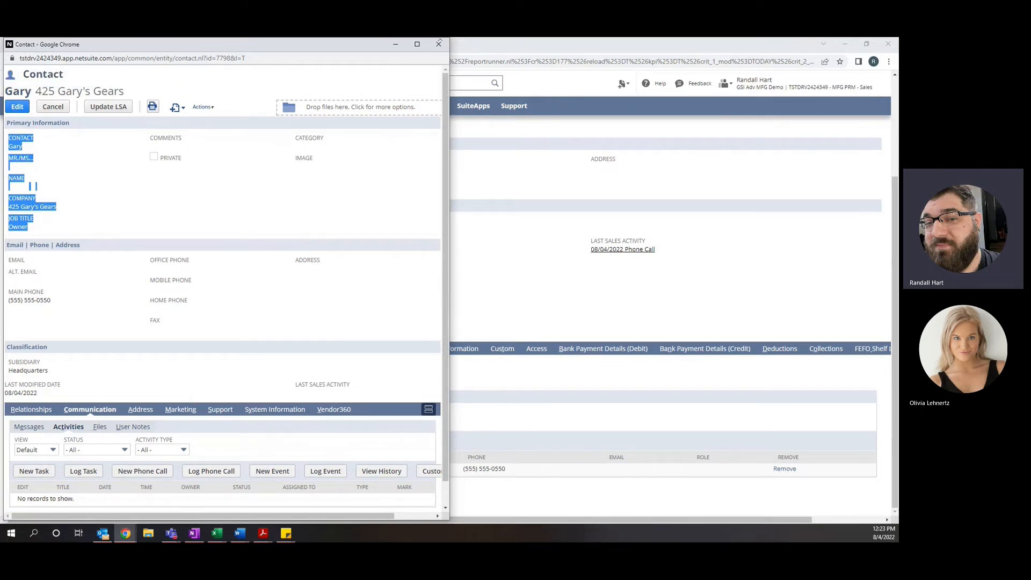
{"action": "left_click", "coordinate": [438, 45]}
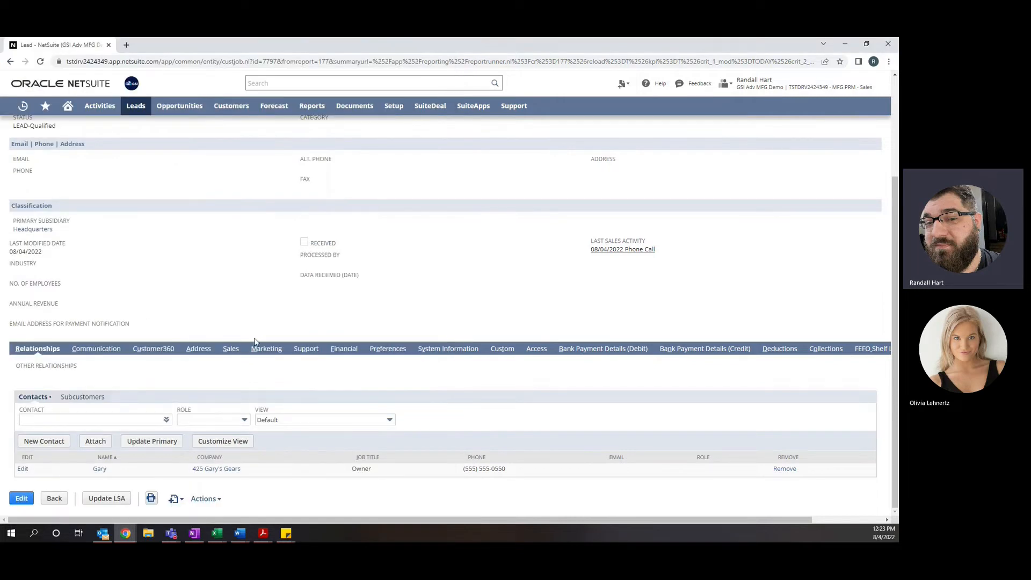
Step: View the Gary's Gears lead's communication activities, read the message of the Initial Call phone call record, and close it
{"action": "left_click", "coordinate": [95, 350]}
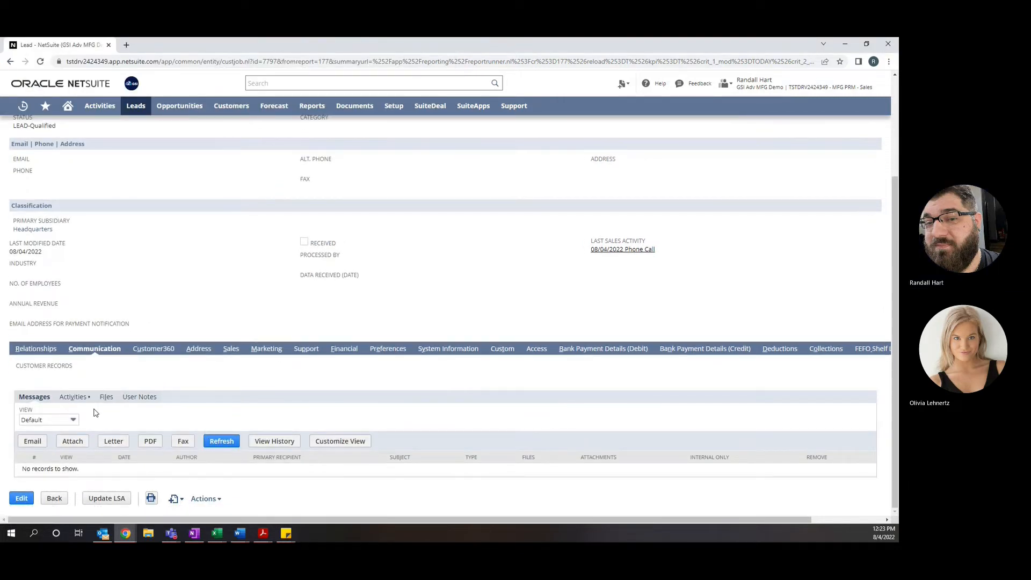
{"action": "left_click", "coordinate": [83, 404]}
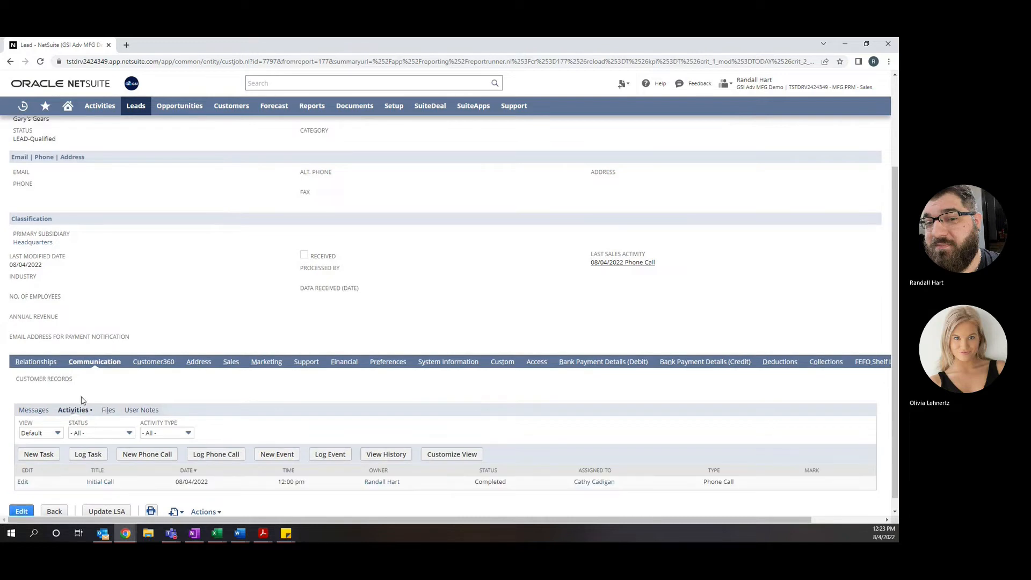
{"action": "scroll", "coordinate": [82, 404], "scroll_direction": "down", "scroll_amount": 1}
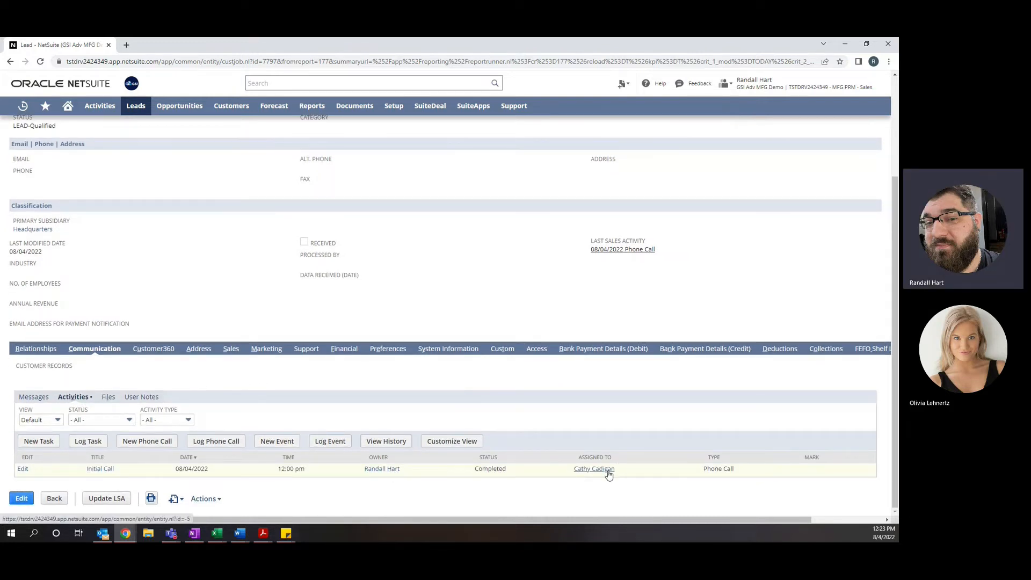
{"action": "left_click", "coordinate": [103, 470]}
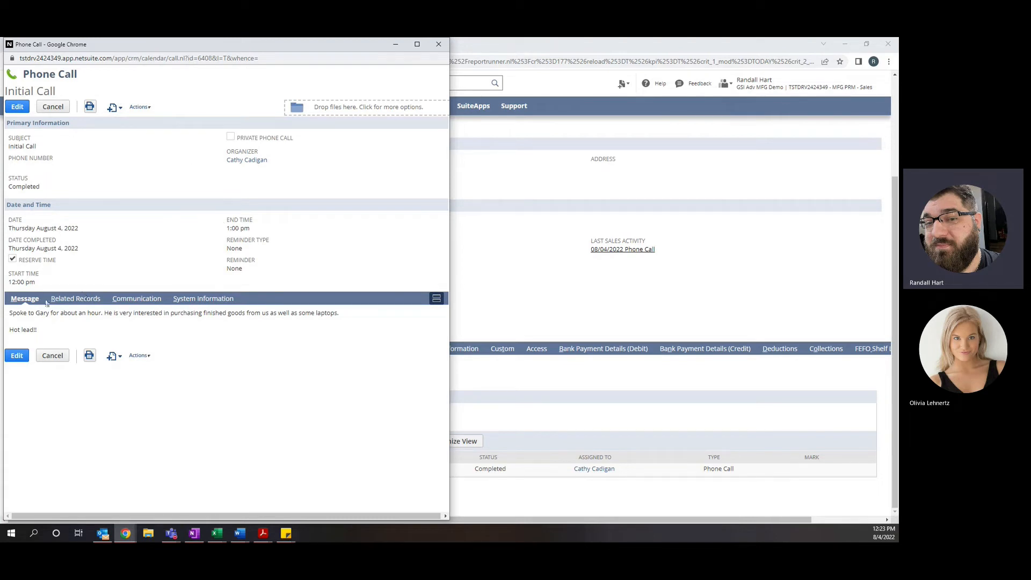
{"action": "left_click_drag", "start_coordinate": [12, 312], "coordinate": [100, 314]}
{"action": "left_click", "coordinate": [194, 322]}
{"action": "left_click", "coordinate": [49, 361]}
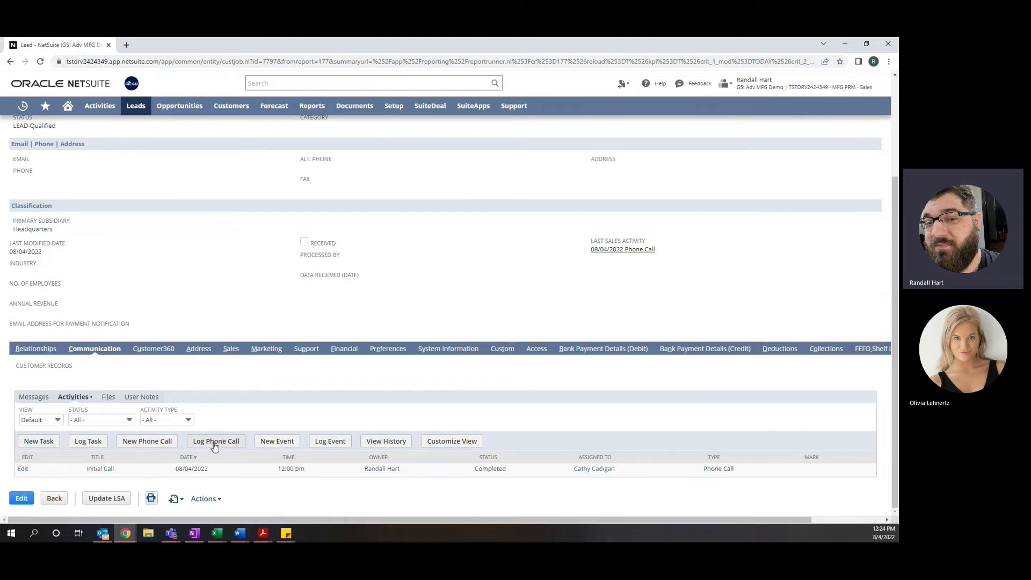
Step: Draft a new task about calling the lead's contact with High priority and reserved time, and discard it without saving
{"action": "left_click", "coordinate": [48, 447]}
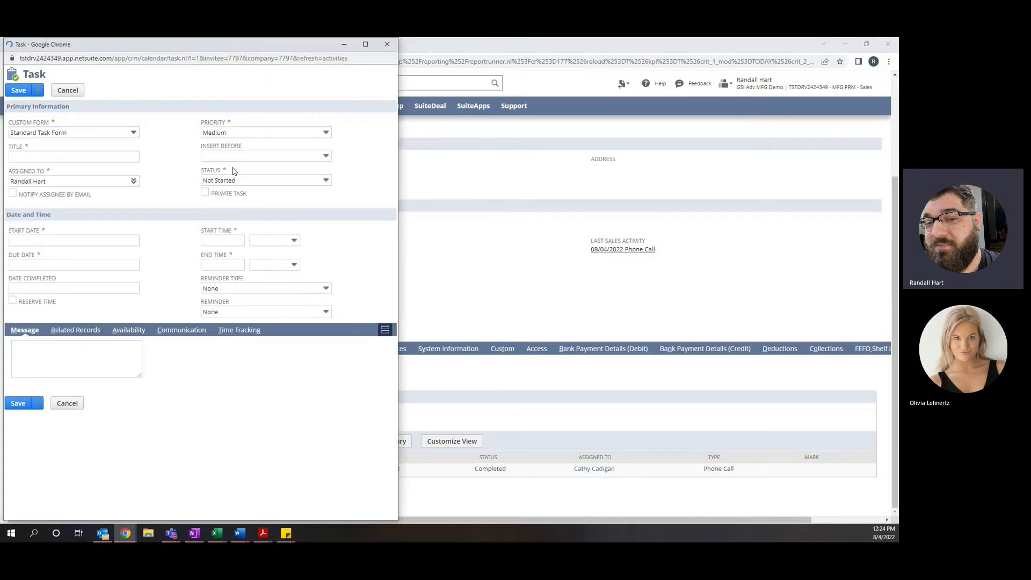
{"action": "left_click", "coordinate": [55, 156]}
{"action": "type", "text": "Call Ga"}
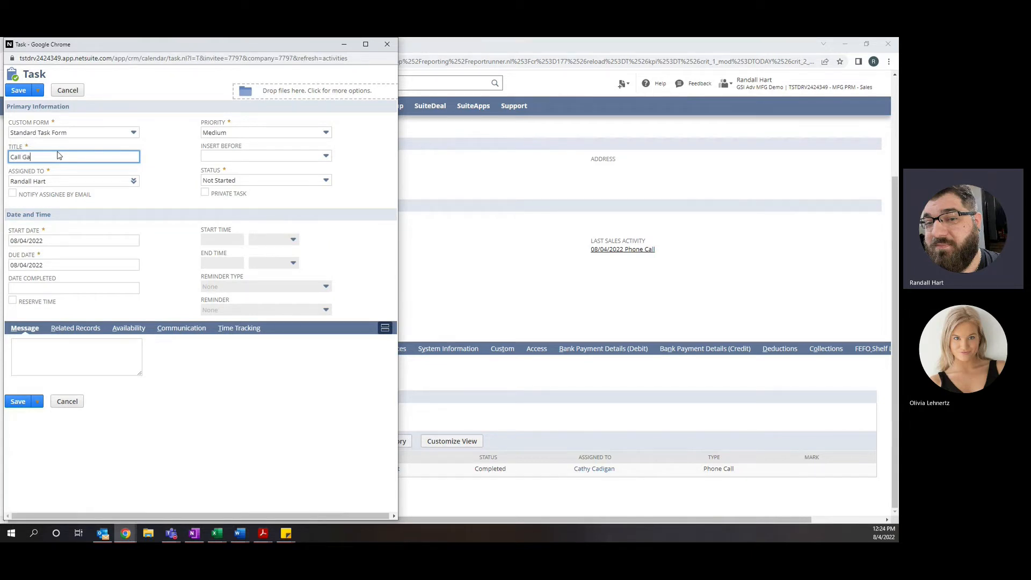
{"action": "type", "text": "ry"}
{"action": "left_click", "coordinate": [259, 135]}
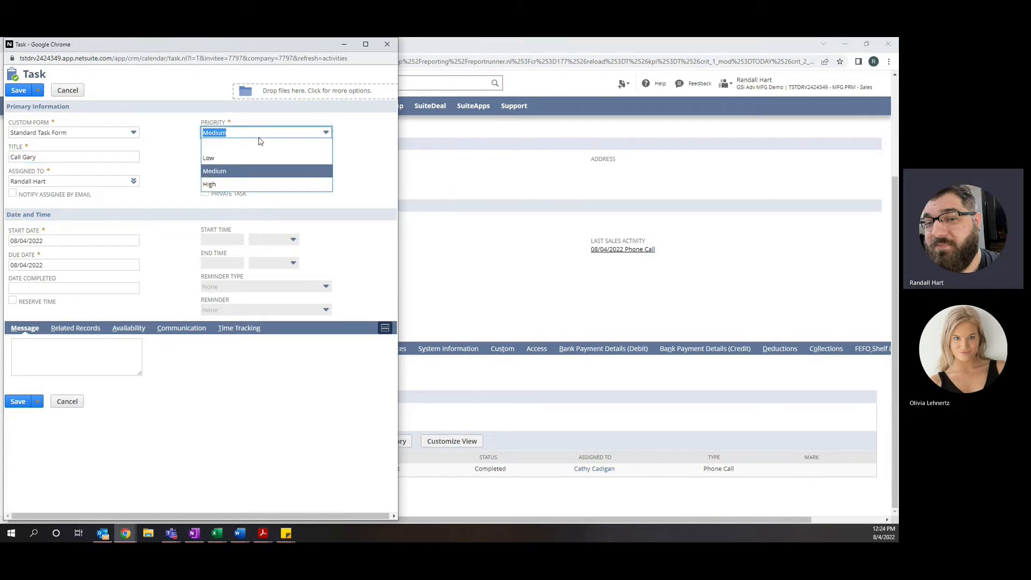
{"action": "left_click", "coordinate": [237, 184]}
{"action": "left_click", "coordinate": [265, 181]}
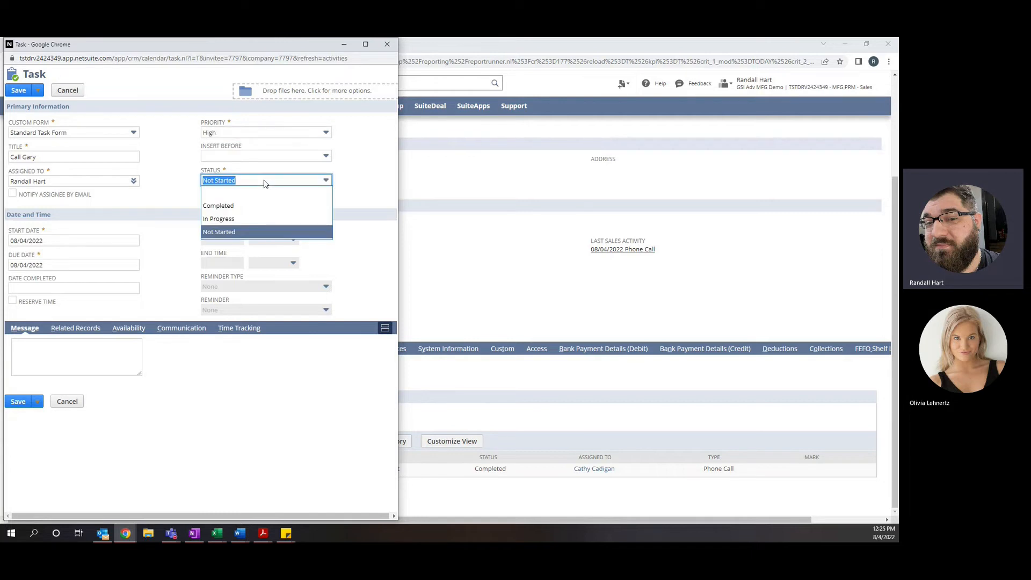
{"action": "left_click", "coordinate": [165, 193]}
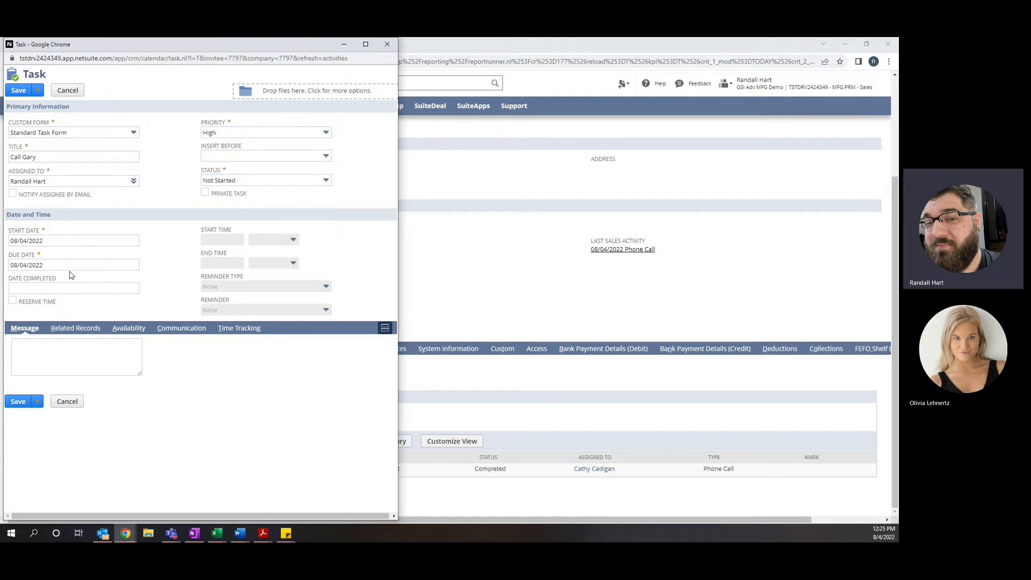
{"action": "left_click", "coordinate": [13, 300]}
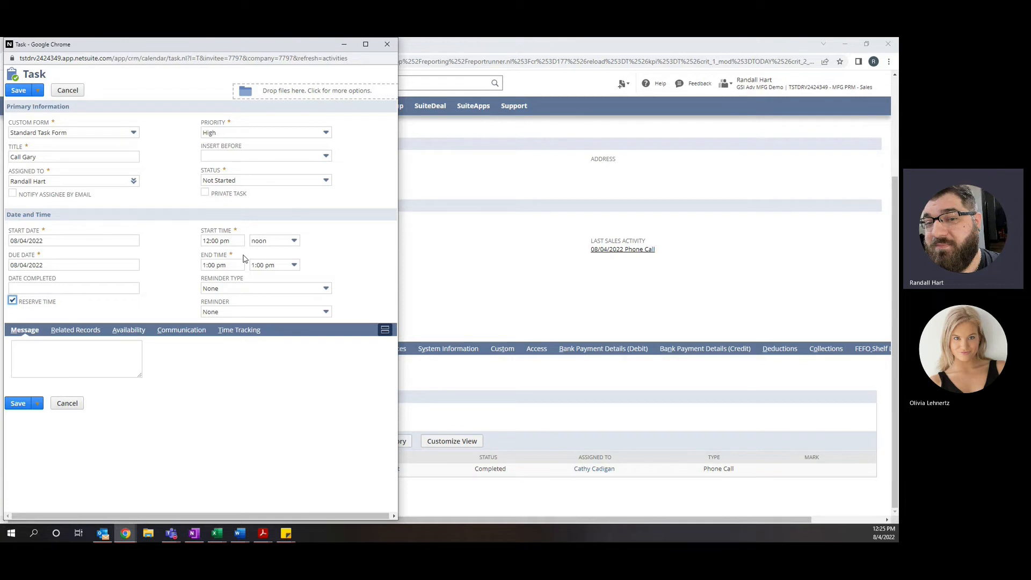
{"action": "left_click", "coordinate": [387, 44]}
{"action": "left_click", "coordinate": [253, 113]}
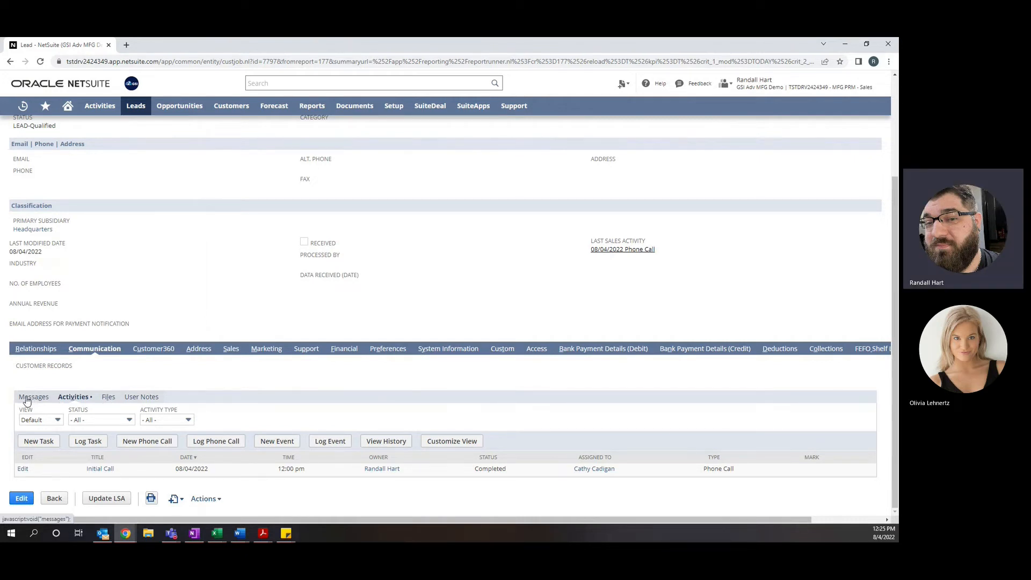
Step: View the files attached to the Gary's Gears lead and review the lead's primary information
{"action": "left_click", "coordinate": [108, 397]}
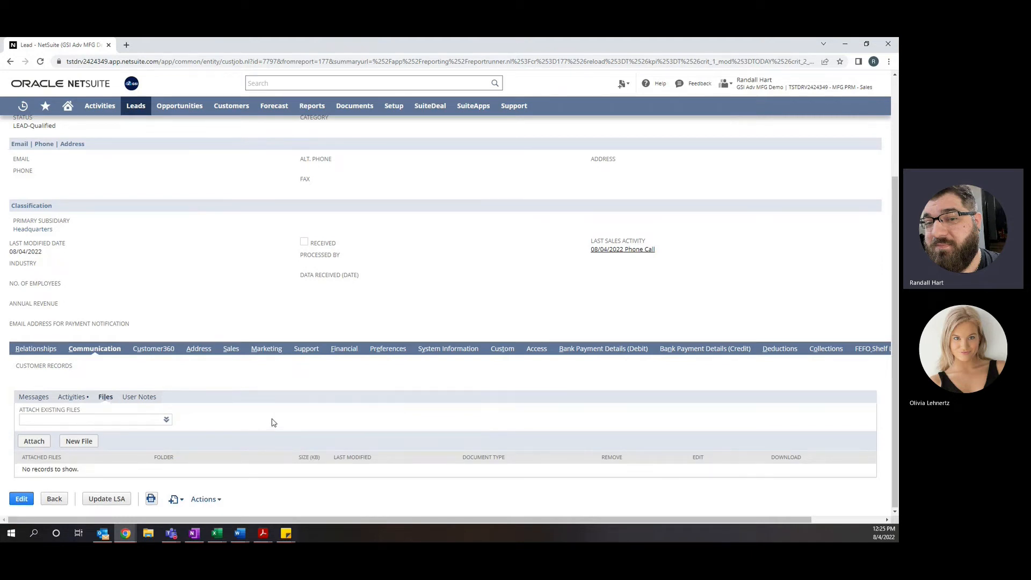
{"action": "scroll", "coordinate": [640, 432], "scroll_direction": "up", "scroll_amount": 3}
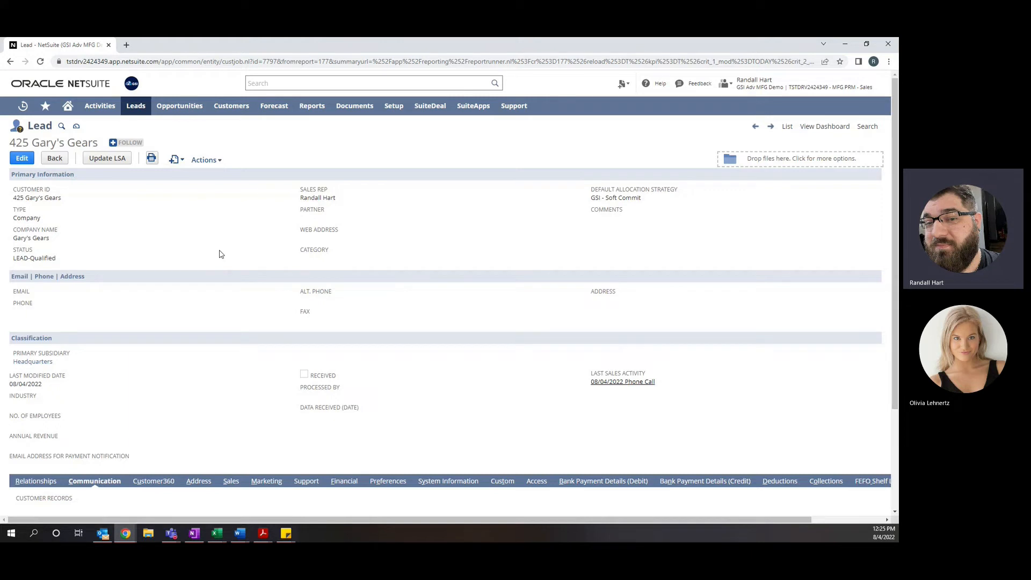
{"action": "scroll", "coordinate": [222, 260], "scroll_direction": "down", "scroll_amount": 3}
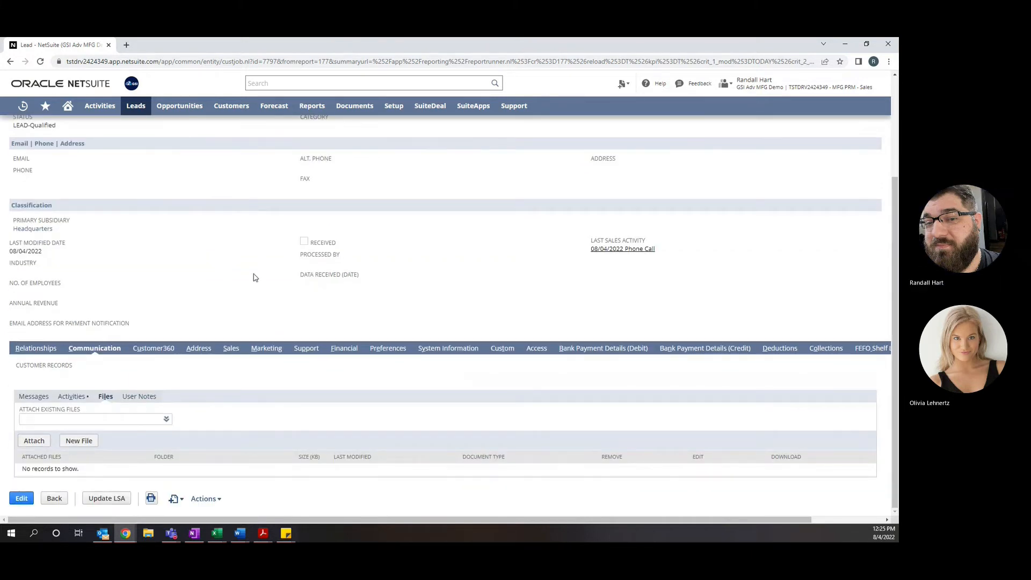
{"action": "scroll", "coordinate": [256, 277], "scroll_direction": "up", "scroll_amount": 3}
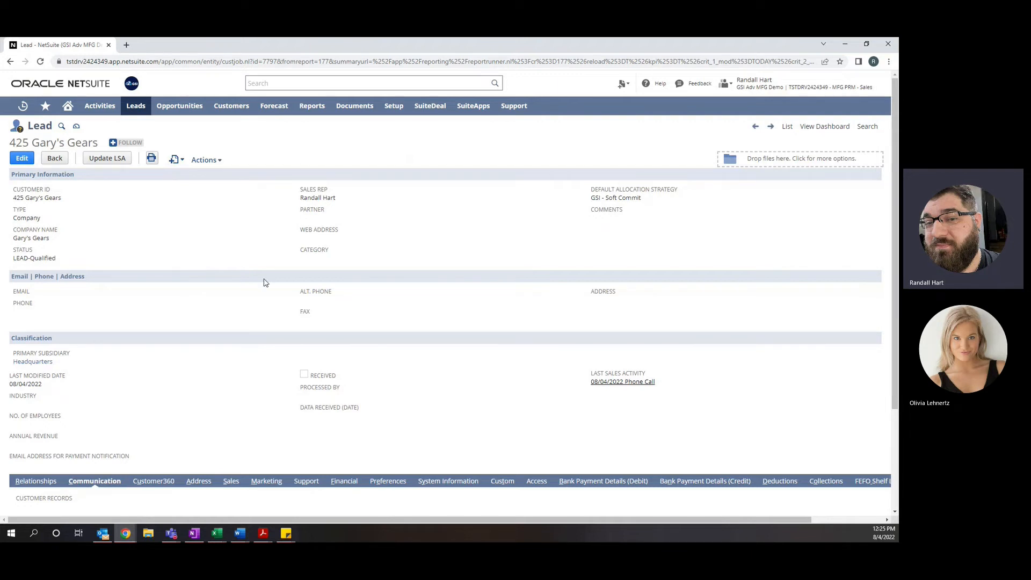
Step: Open the list of opportunities and view the Olivia's Antique Repair opportunity dated 08/04/2022
{"action": "mouse_move", "coordinate": [183, 109]}
{"action": "mouse_move", "coordinate": [197, 168]}
{"action": "mouse_move", "coordinate": [266, 165]}
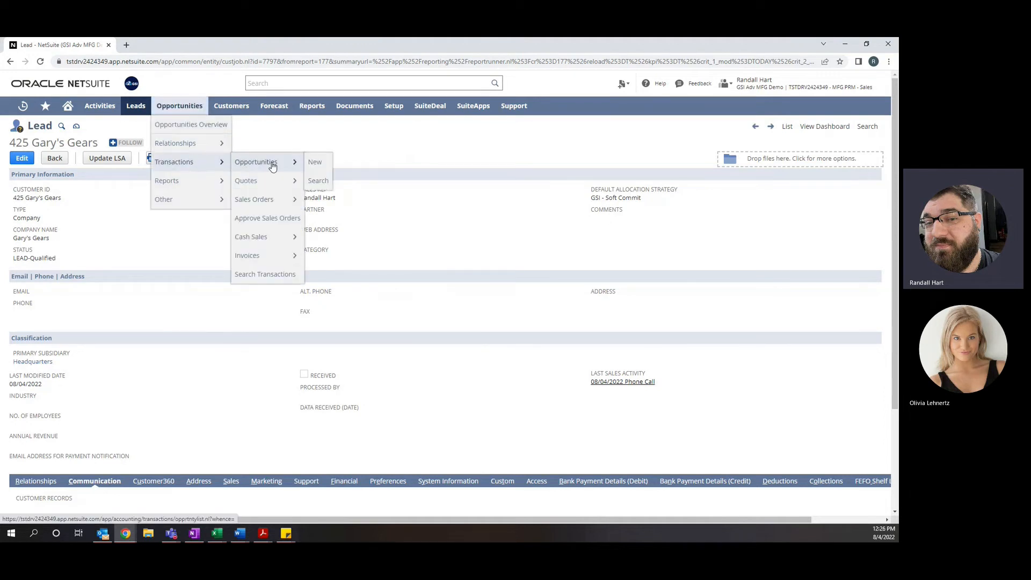
{"action": "left_click", "coordinate": [266, 165]}
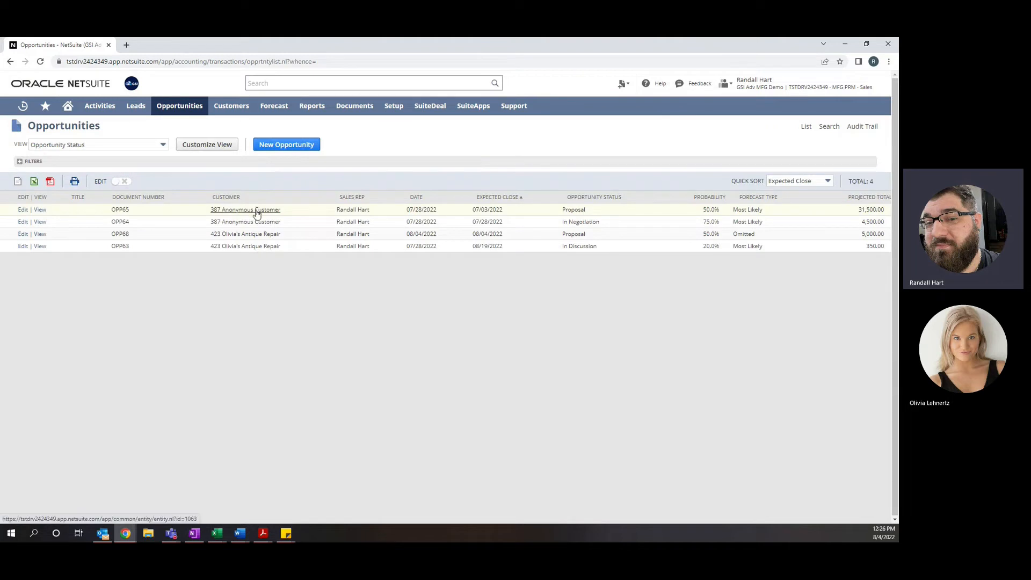
{"action": "mouse_move", "coordinate": [234, 235]}
{"action": "left_click", "coordinate": [39, 234]}
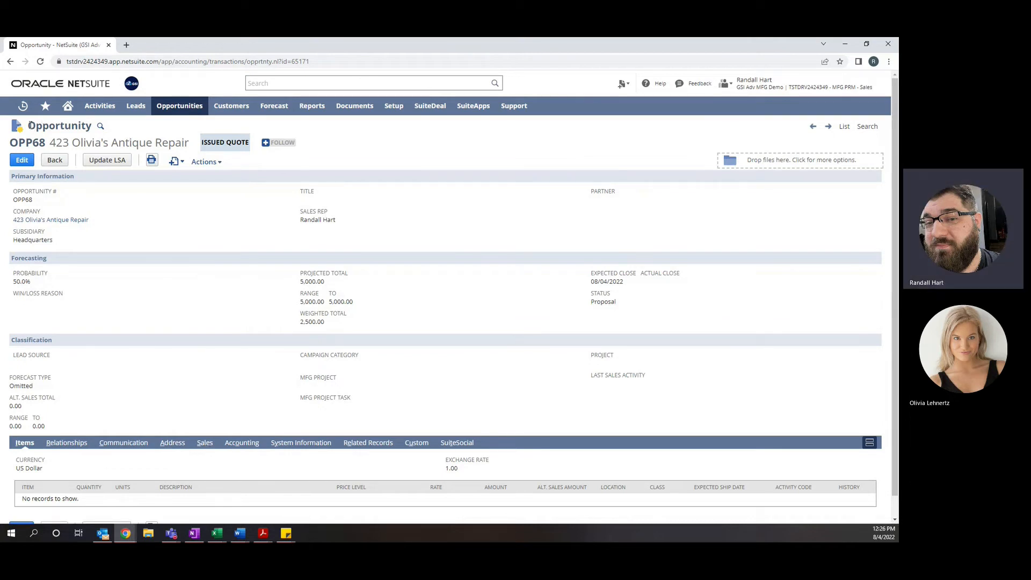
Step: Open the Olivia's Antique Repair company record from the opportunity in a new browser tab and examine its Prospect record type
{"action": "left_click_drag", "start_coordinate": [29, 125], "coordinate": [93, 126]}
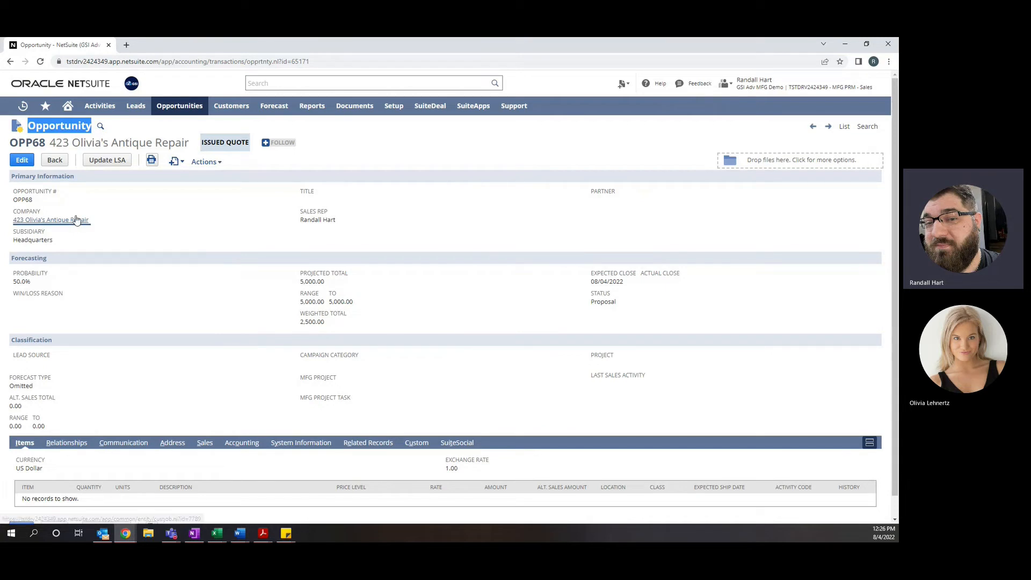
{"action": "left_click", "coordinate": [236, 224]}
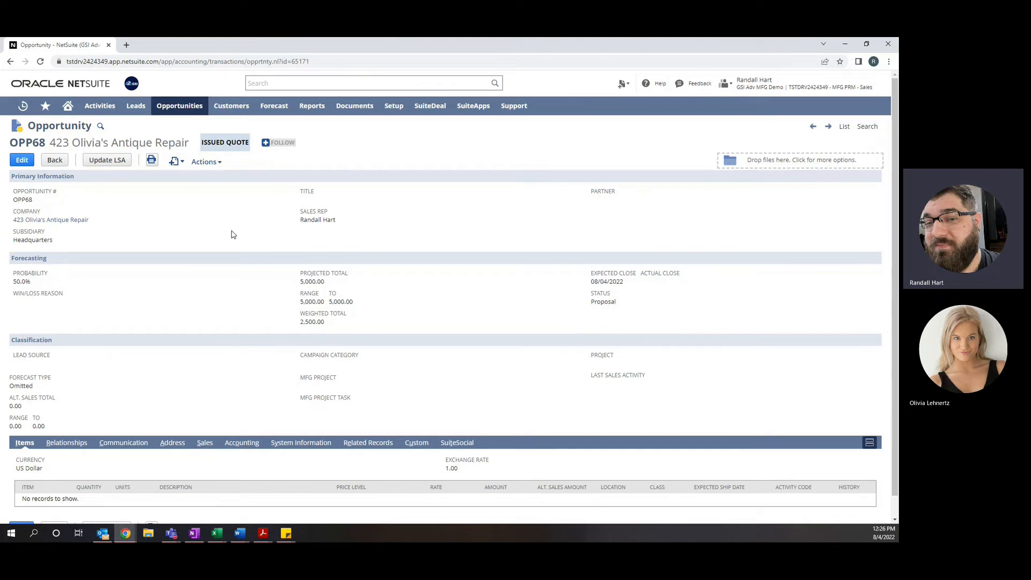
{"action": "right_click", "coordinate": [70, 222]}
{"action": "left_click", "coordinate": [122, 229]}
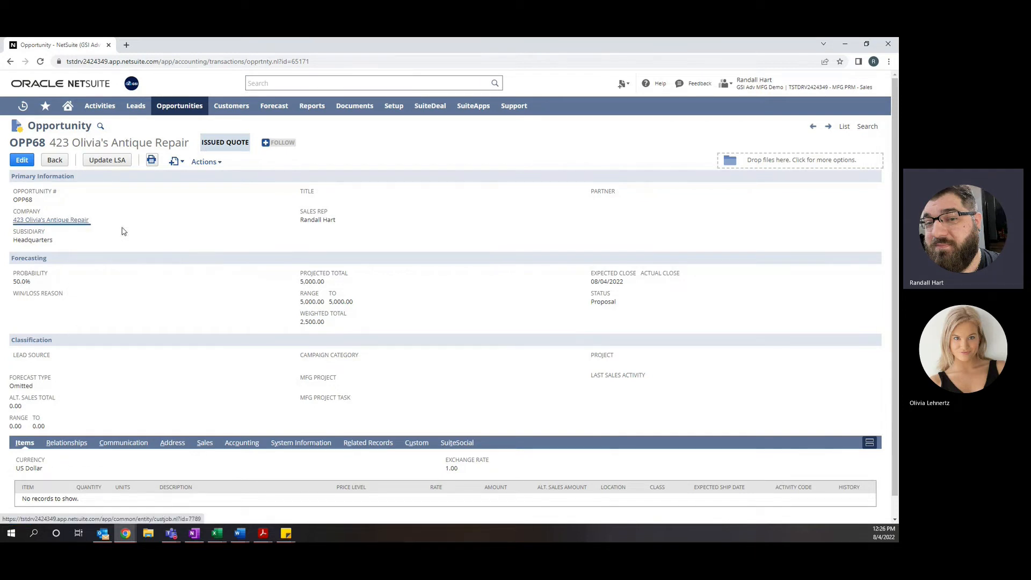
{"action": "left_click", "coordinate": [177, 46]}
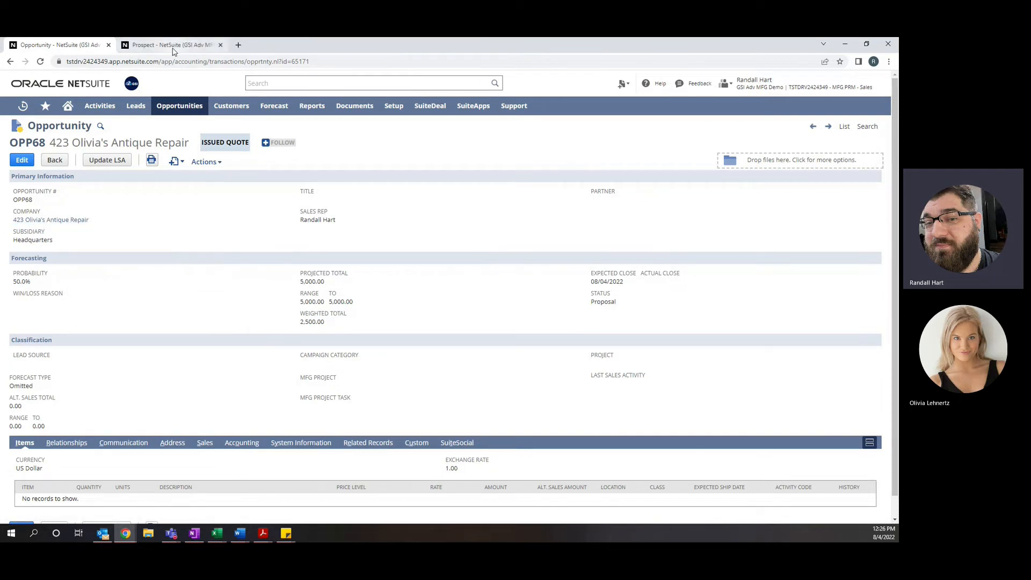
{"action": "left_click_drag", "start_coordinate": [27, 130], "coordinate": [74, 126]}
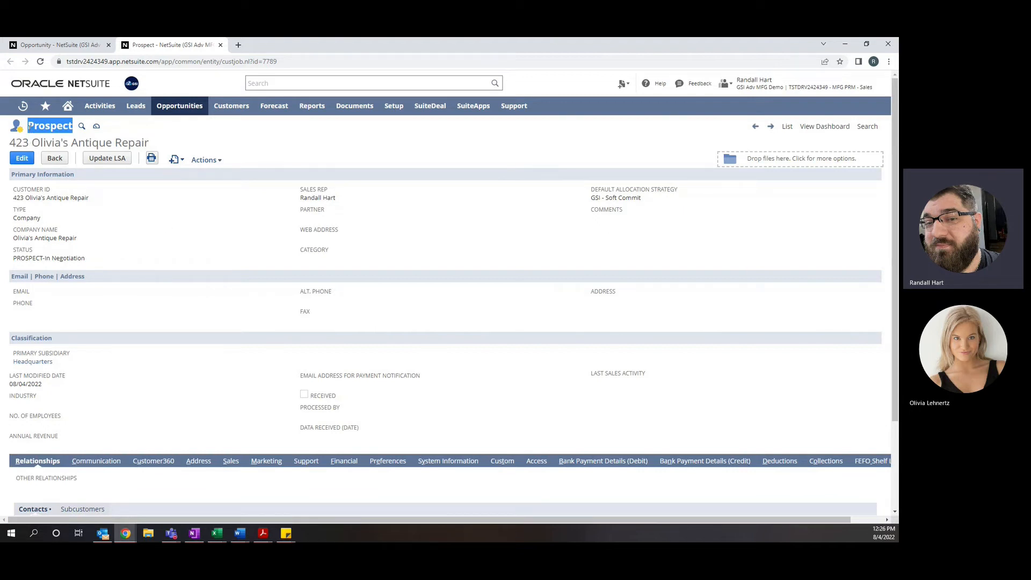
{"action": "left_click", "coordinate": [163, 230]}
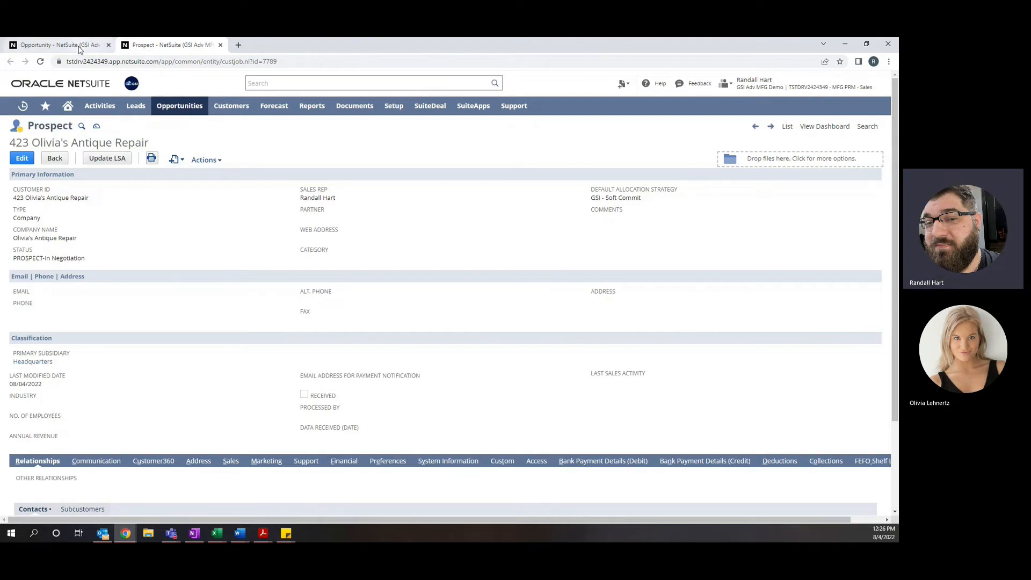
Step: Examine the opportunities listed in the sales details of the Olivia's Antique Repair prospect, including their statuses and expected close dates
{"action": "left_click", "coordinate": [228, 461]}
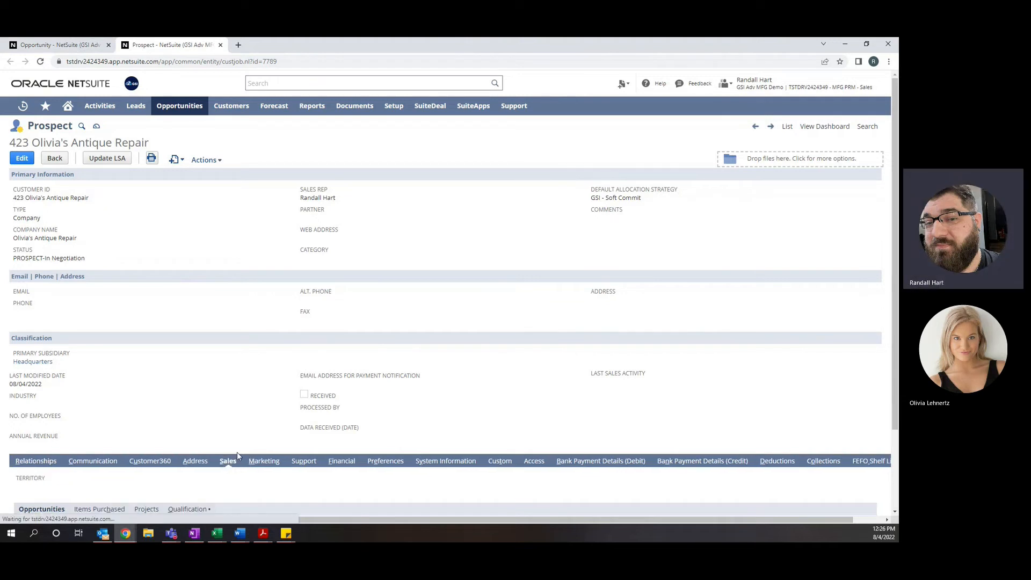
{"action": "scroll", "coordinate": [206, 376], "scroll_direction": "down", "scroll_amount": 1}
{"action": "scroll", "coordinate": [206, 376], "scroll_direction": "down", "scroll_amount": 2}
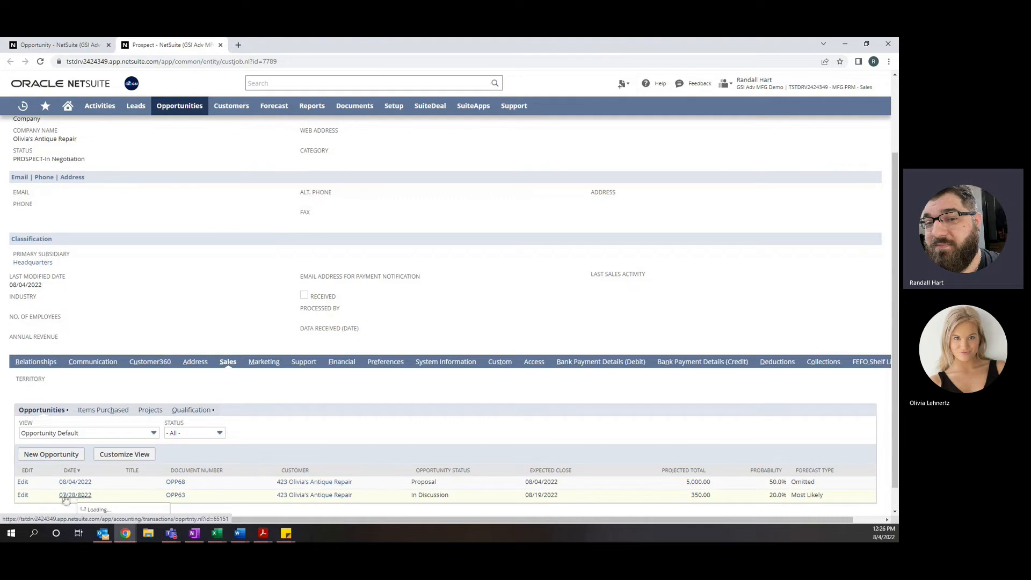
{"action": "mouse_move", "coordinate": [79, 498]}
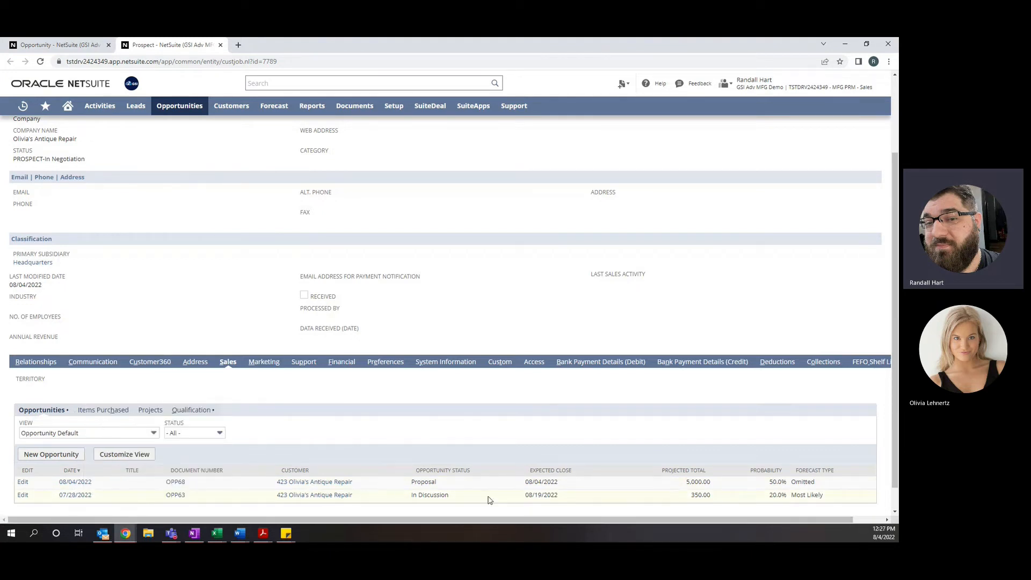
{"action": "left_click_drag", "start_coordinate": [559, 494], "coordinate": [524, 485]}
Step: Return to the Olivia's Antique Repair opportunity record and review its heading and forecasting details
{"action": "left_click", "coordinate": [73, 44]}
{"action": "left_click_drag", "start_coordinate": [42, 143], "coordinate": [48, 146]}
{"action": "left_click", "coordinate": [284, 297]}
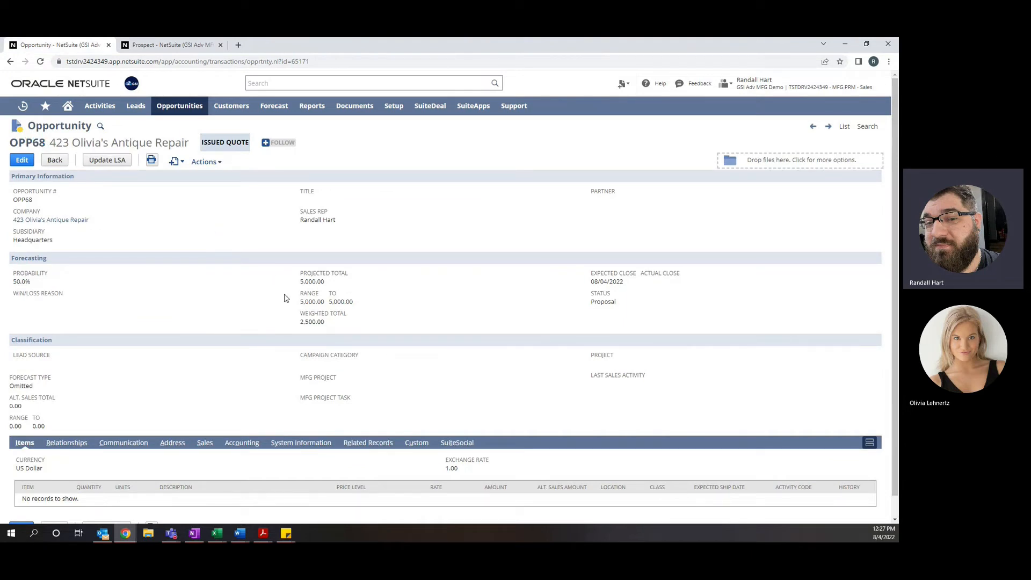
Step: Edit the opportunity and set its status to In Negotiation, checking the probability and weighted total
{"action": "left_click_drag", "start_coordinate": [300, 283], "coordinate": [324, 284]}
{"action": "left_click", "coordinate": [33, 284]}
{"action": "left_click", "coordinate": [21, 161]}
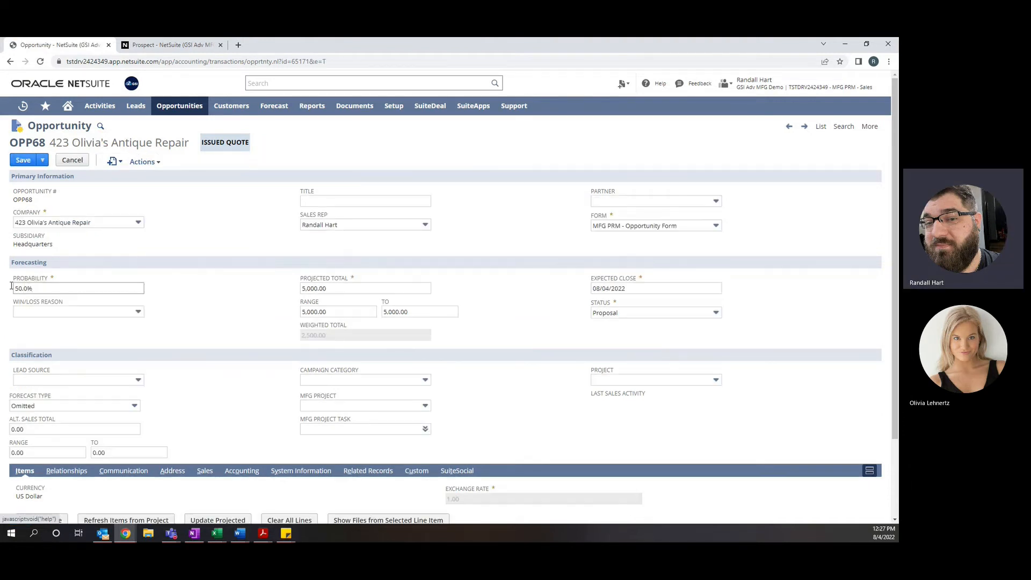
{"action": "left_click", "coordinate": [636, 316]}
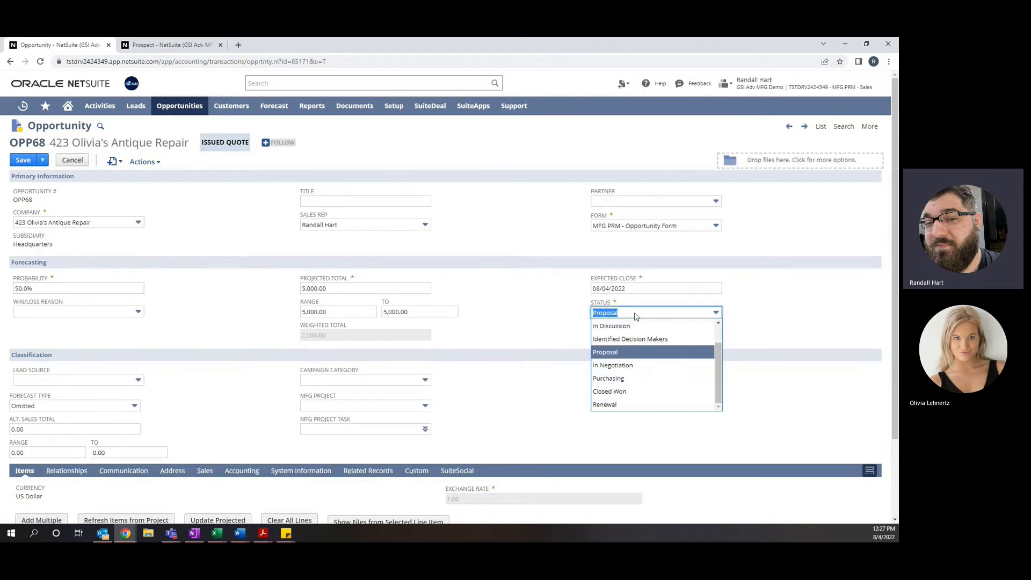
{"action": "left_click", "coordinate": [626, 365]}
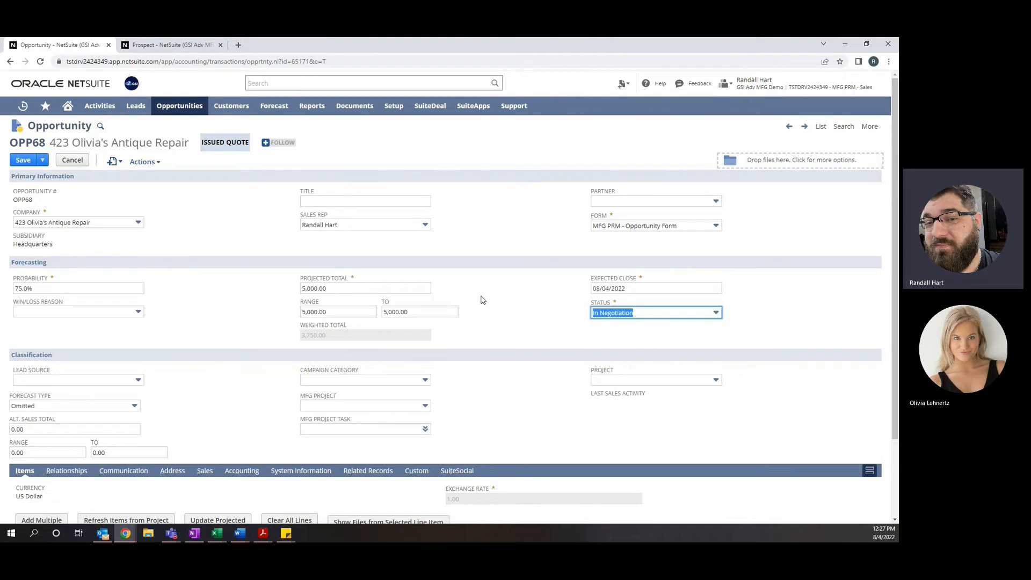
{"action": "left_click_drag", "start_coordinate": [39, 290], "coordinate": [16, 293]}
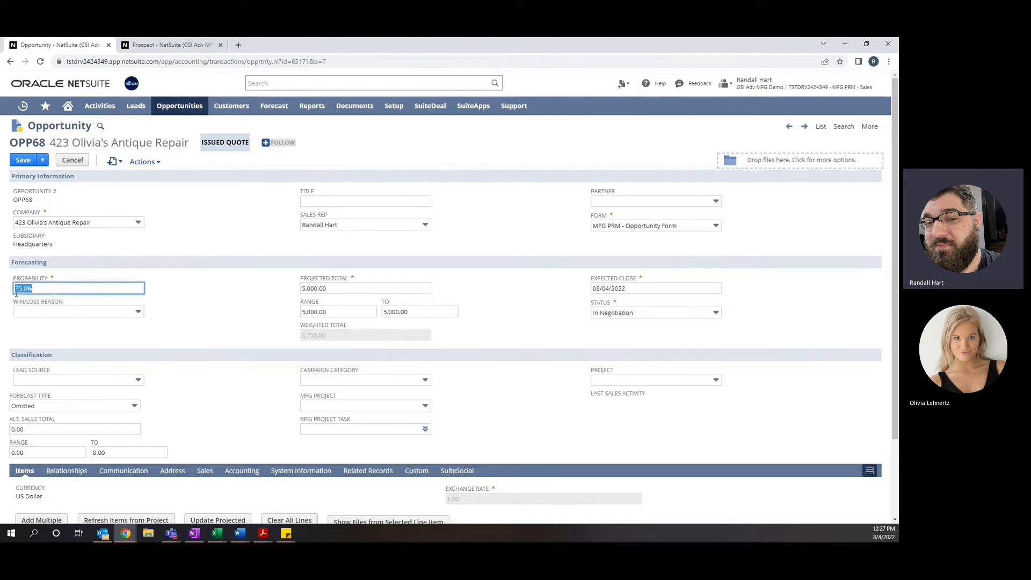
{"action": "left_click_drag", "start_coordinate": [325, 335], "coordinate": [296, 337]}
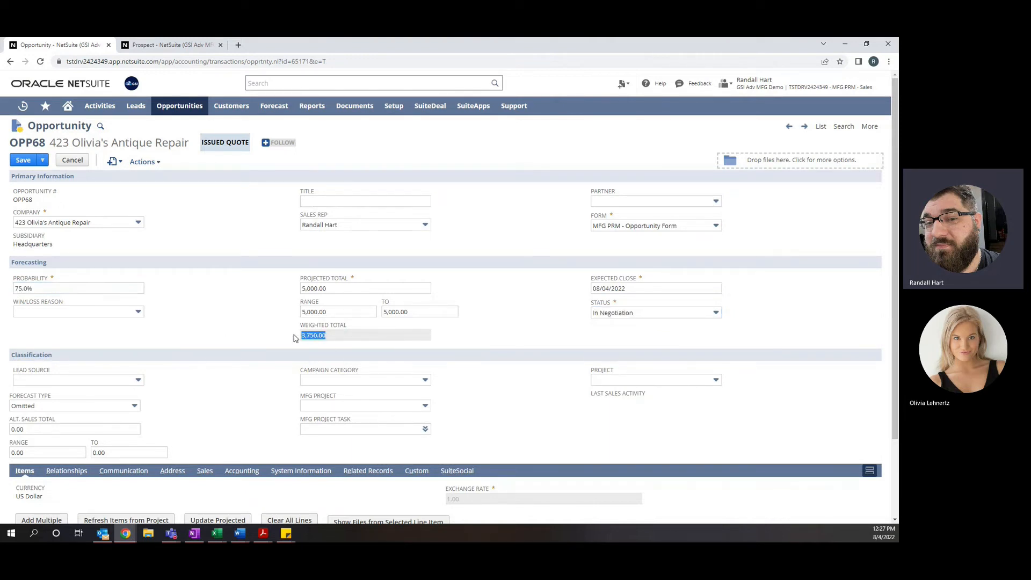
{"action": "left_click", "coordinate": [173, 305]}
Step: Set the opportunity's forecast type to Most Likely and check its item lines and projected total
{"action": "left_click", "coordinate": [54, 408]}
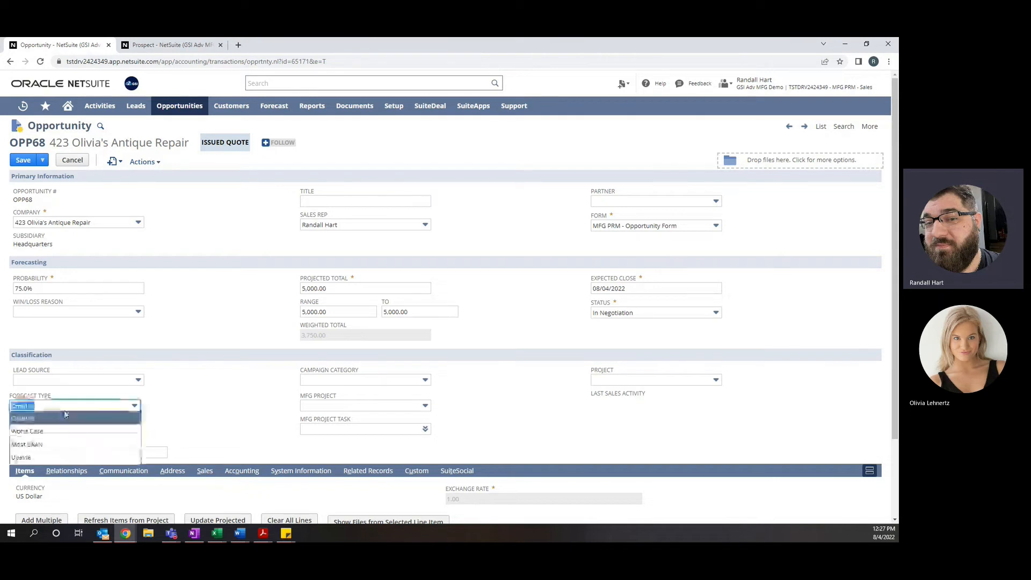
{"action": "left_click", "coordinate": [75, 444]}
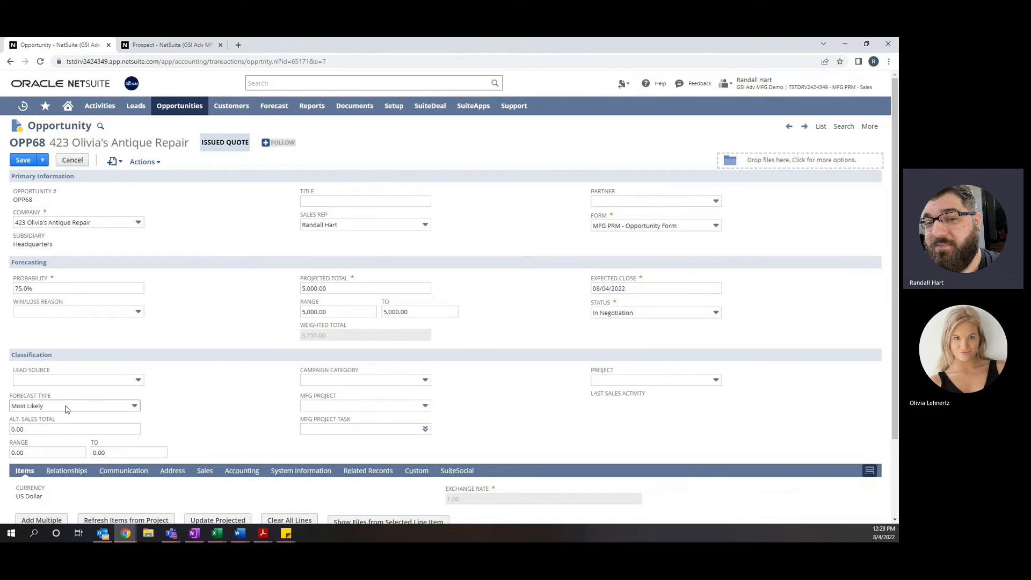
{"action": "scroll", "coordinate": [227, 415], "scroll_direction": "down", "scroll_amount": 2}
{"action": "scroll", "coordinate": [226, 414], "scroll_direction": "up", "scroll_amount": 2}
{"action": "scroll", "coordinate": [209, 295], "scroll_direction": "down", "scroll_amount": 2}
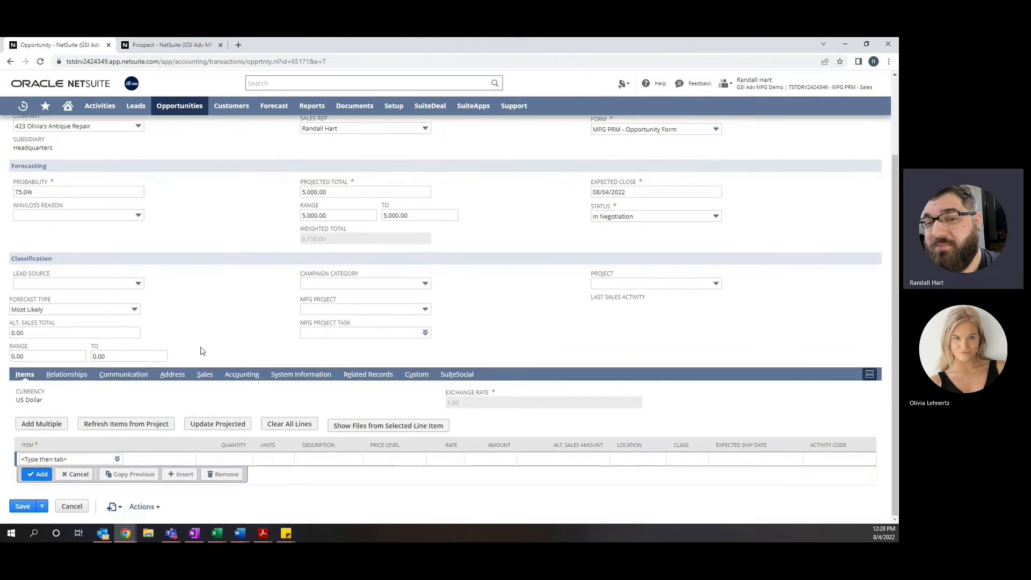
{"action": "left_click", "coordinate": [40, 460]}
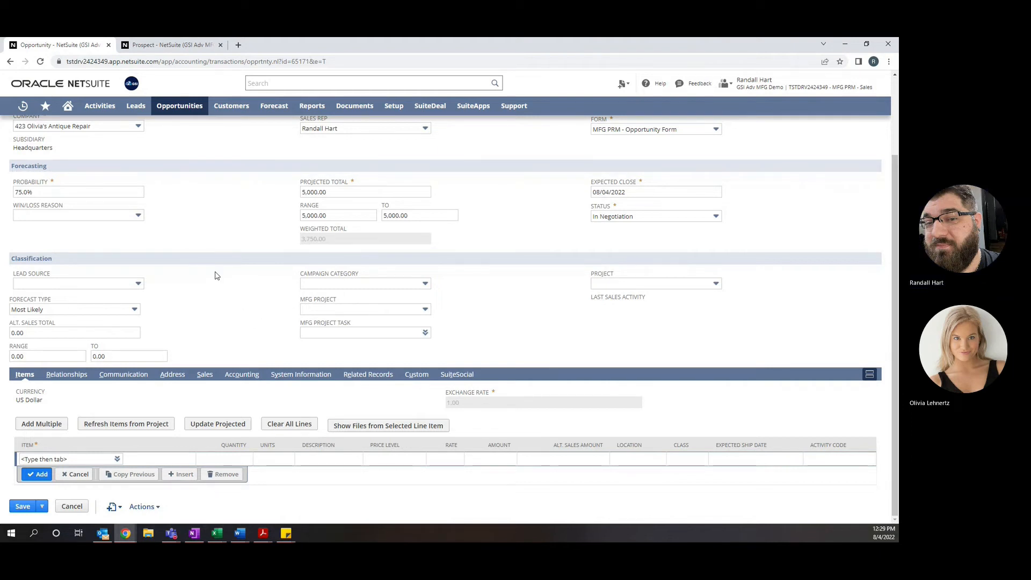
{"action": "left_click_drag", "start_coordinate": [345, 192], "coordinate": [301, 192]}
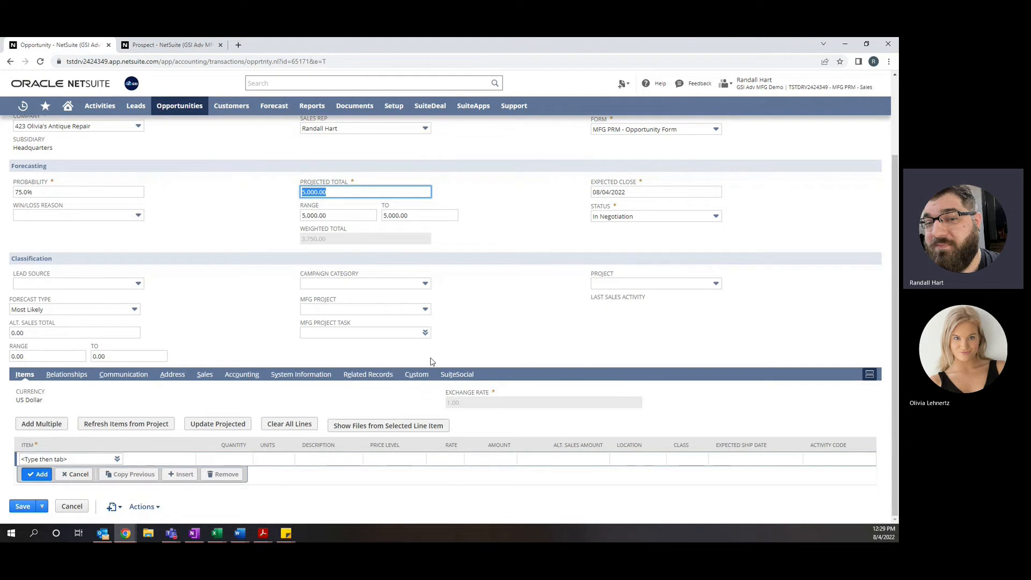
Step: Open the quote listed under the opportunity's sales estimates and review its primary information and item line
{"action": "left_click", "coordinate": [204, 375]}
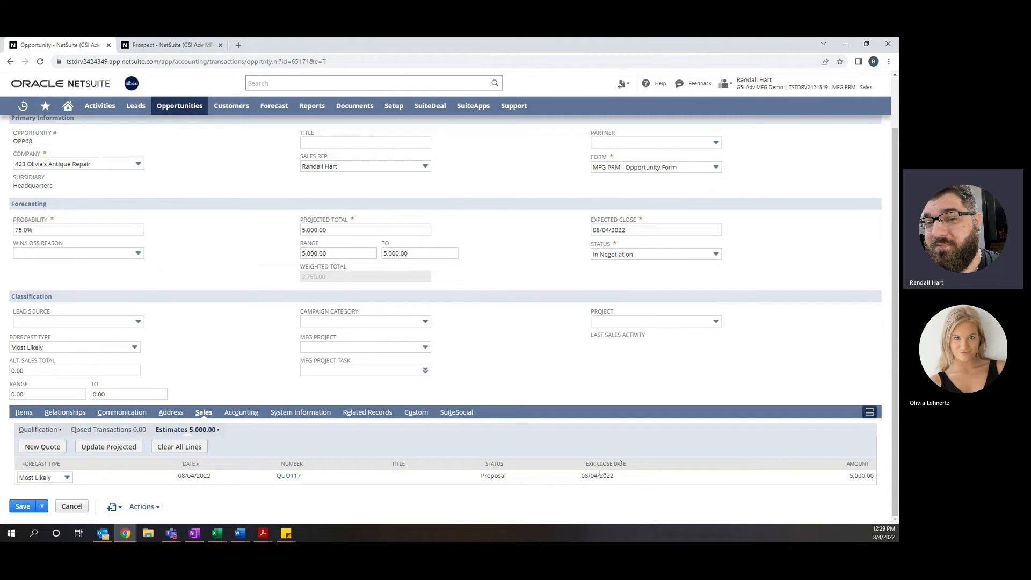
{"action": "left_click", "coordinate": [289, 477]}
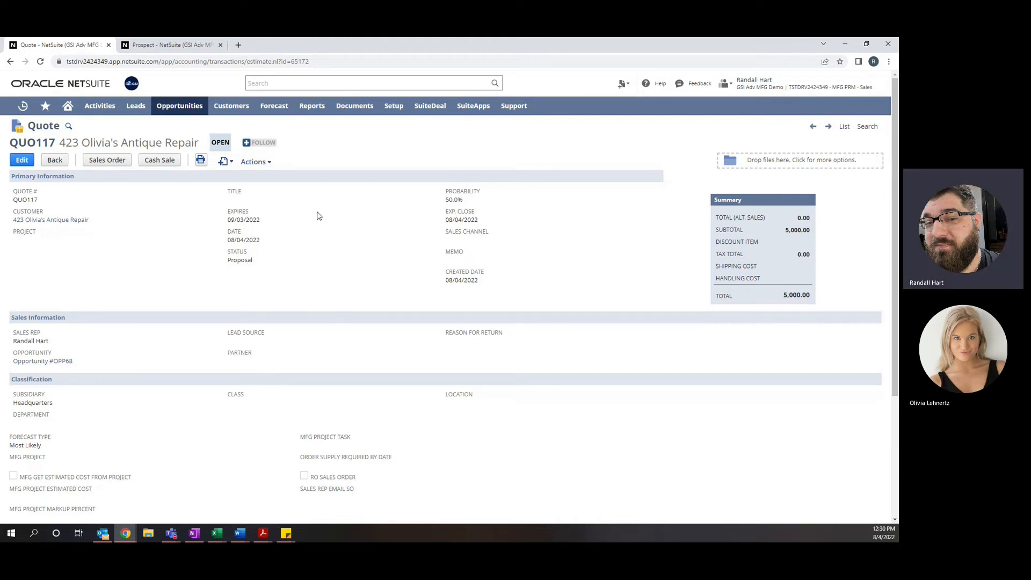
{"action": "scroll", "coordinate": [203, 282], "scroll_direction": "down", "scroll_amount": 3}
{"action": "scroll", "coordinate": [203, 282], "scroll_direction": "down", "scroll_amount": 1}
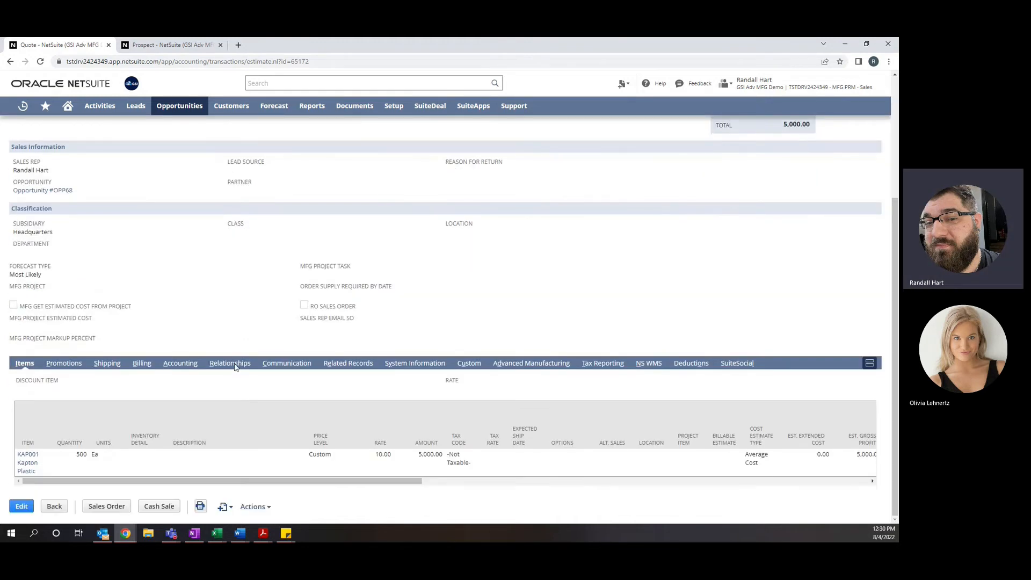
{"action": "mouse_move", "coordinate": [30, 480]}
{"action": "scroll", "coordinate": [169, 309], "scroll_direction": "up", "scroll_amount": 3}
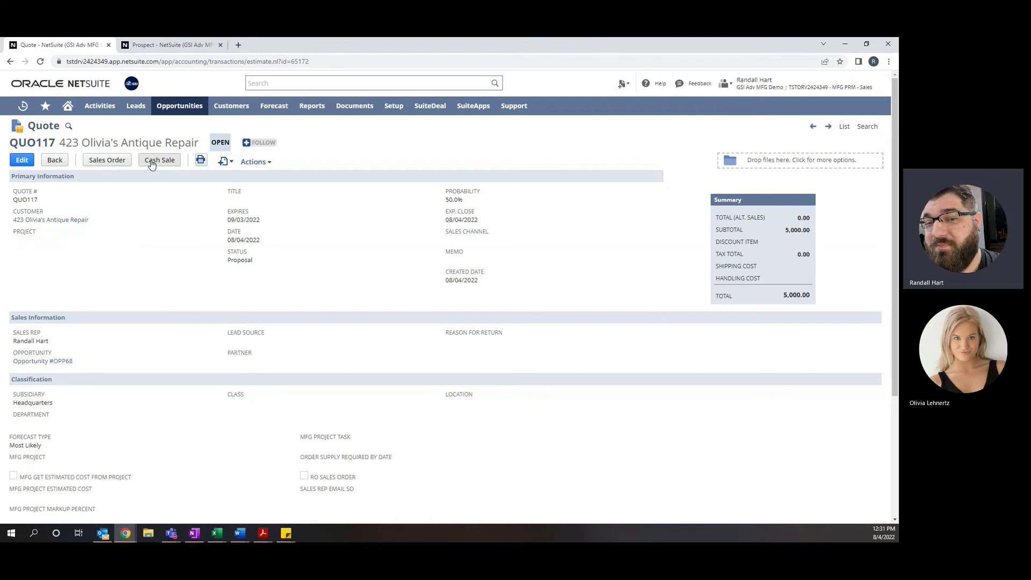
Step: Convert the quote into a new sales order and review the order's heading
{"action": "left_click", "coordinate": [108, 160]}
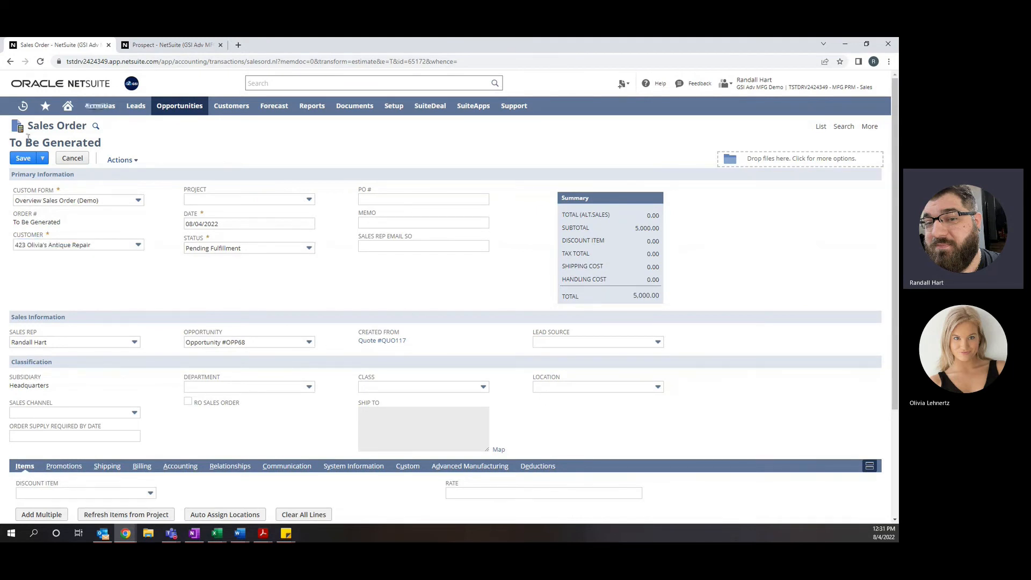
{"action": "left_click_drag", "start_coordinate": [28, 124], "coordinate": [88, 126]}
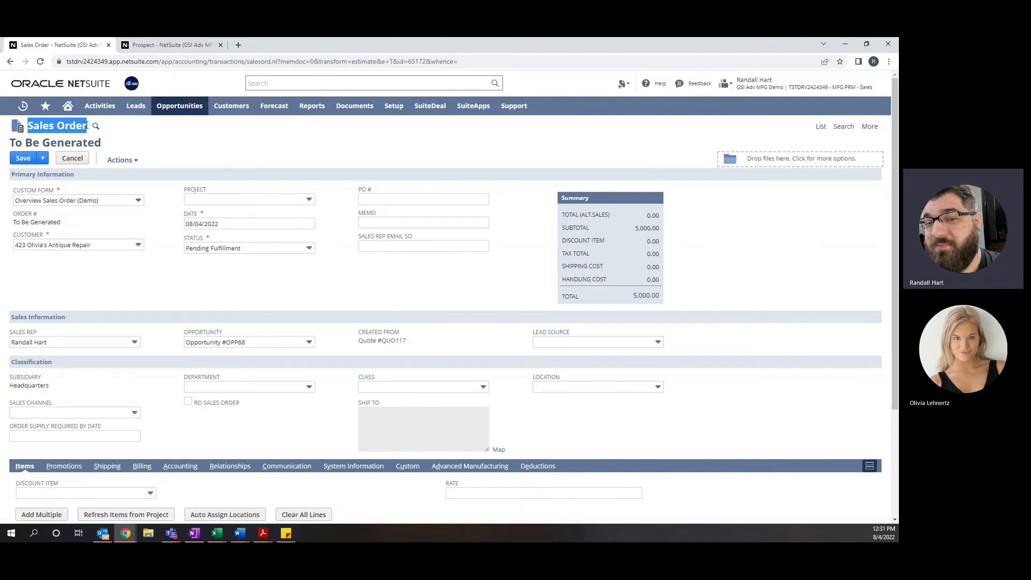
{"action": "left_click", "coordinate": [192, 133]}
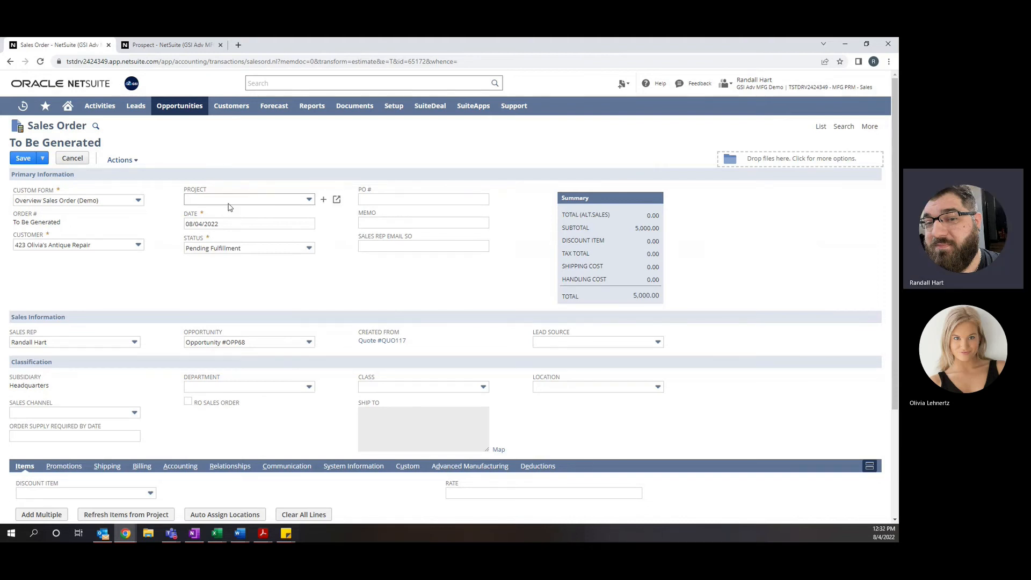
Step: Try East Brunswick : Main Warehouse and East Brunswick as the sales order's location, comparing the item's availability
{"action": "scroll", "coordinate": [182, 215], "scroll_direction": "down", "scroll_amount": 3}
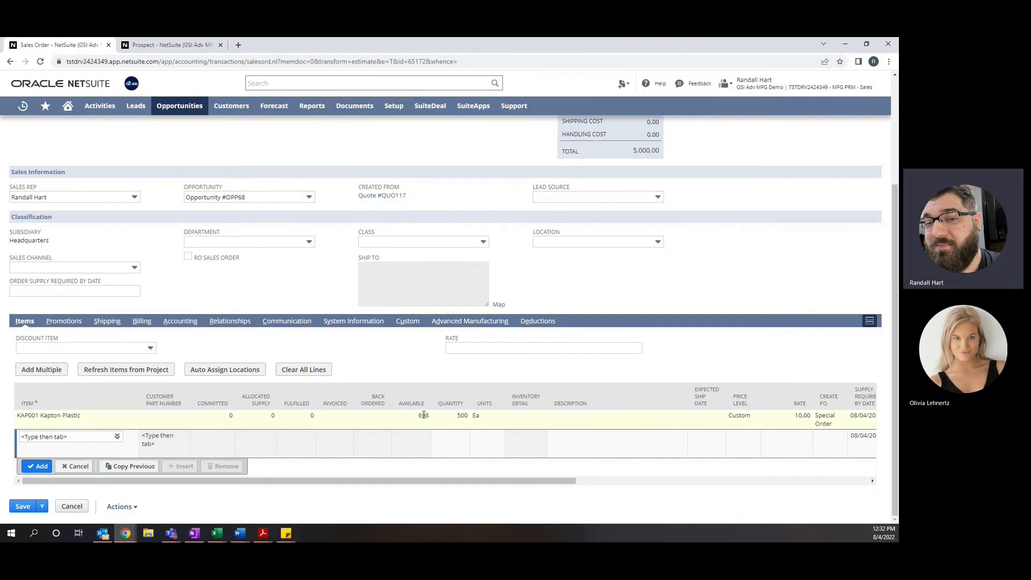
{"action": "left_click", "coordinate": [579, 242]}
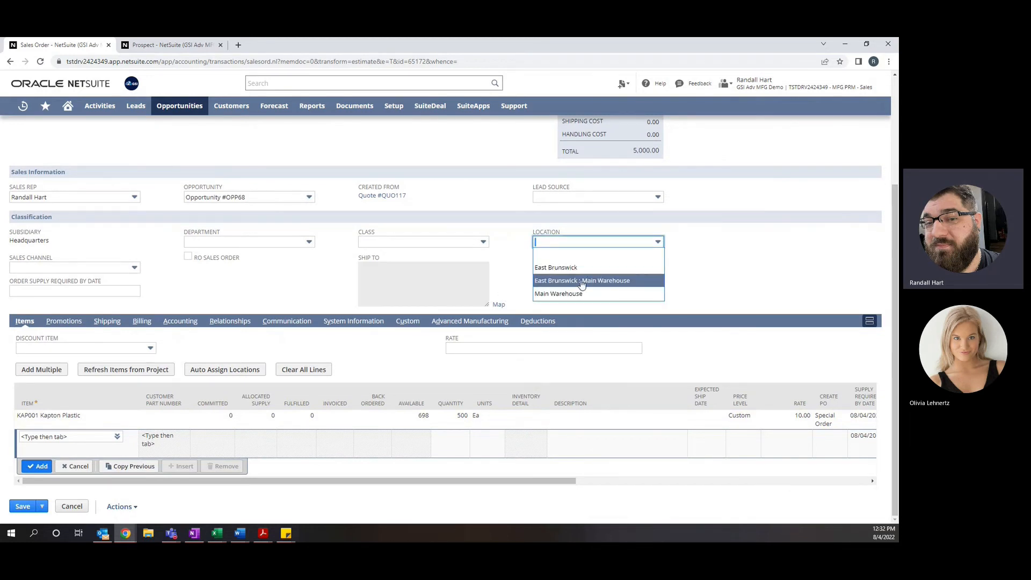
{"action": "left_click", "coordinate": [579, 281]}
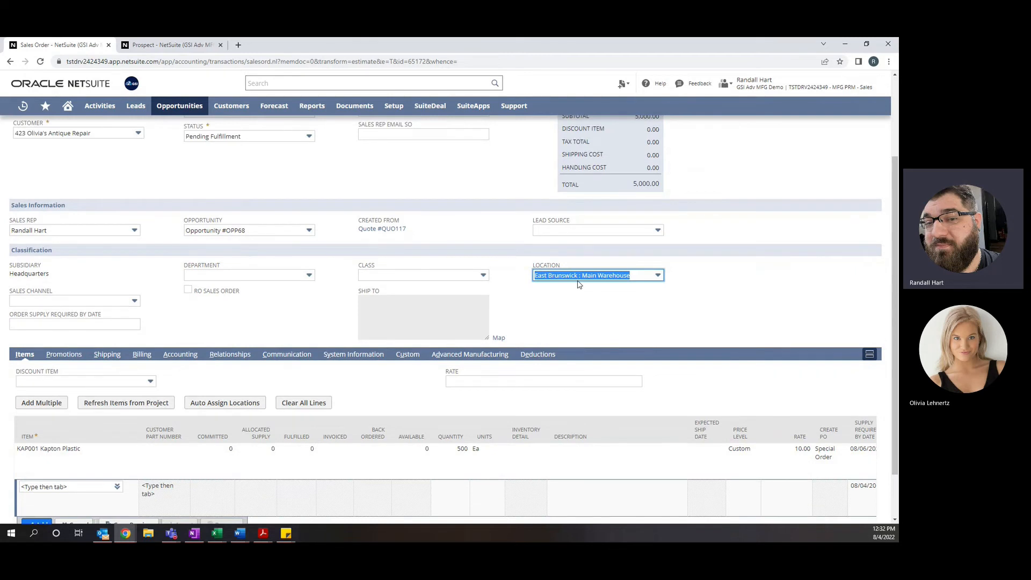
{"action": "left_click", "coordinate": [642, 275]}
{"action": "left_click", "coordinate": [562, 298]}
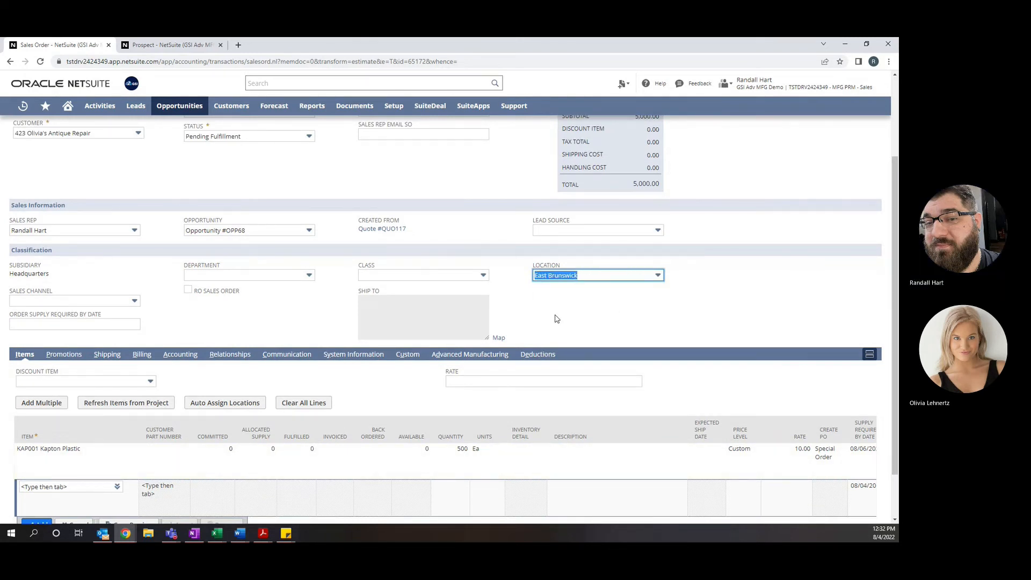
Step: Try Main Warehouse as the order's location, check the Kapton Plastic item's availability, and clear the location
{"action": "left_click", "coordinate": [611, 278]}
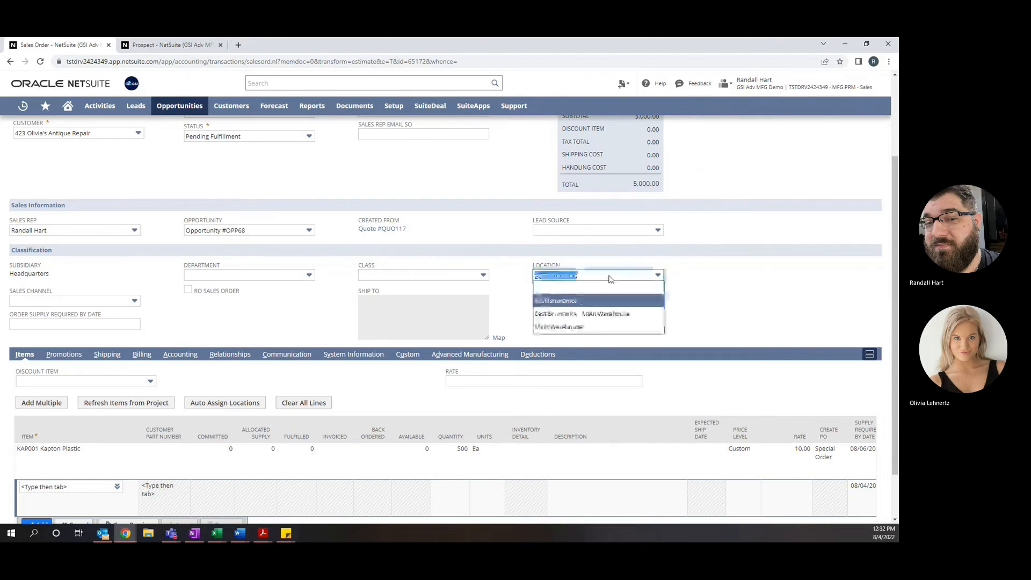
{"action": "left_click", "coordinate": [582, 327]}
{"action": "left_click", "coordinate": [583, 328]}
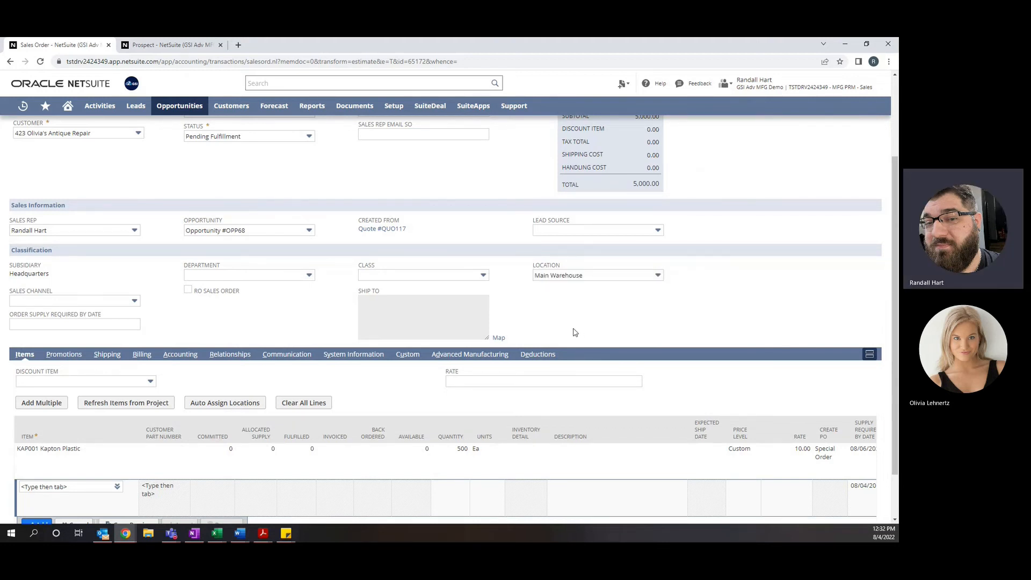
{"action": "left_click", "coordinate": [407, 456]}
{"action": "left_click", "coordinate": [35, 489]}
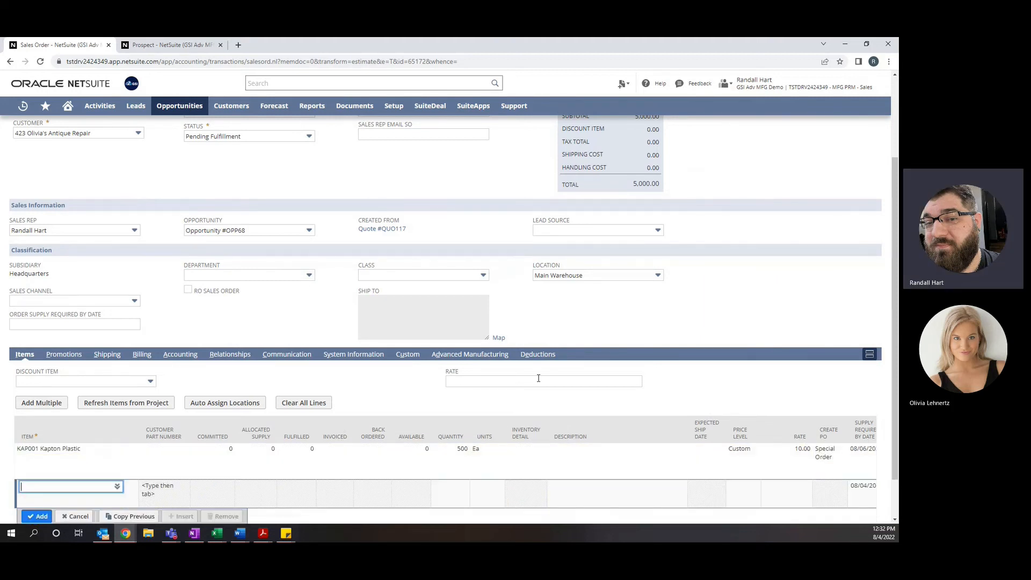
{"action": "left_click", "coordinate": [601, 276]}
{"action": "left_click", "coordinate": [594, 292]}
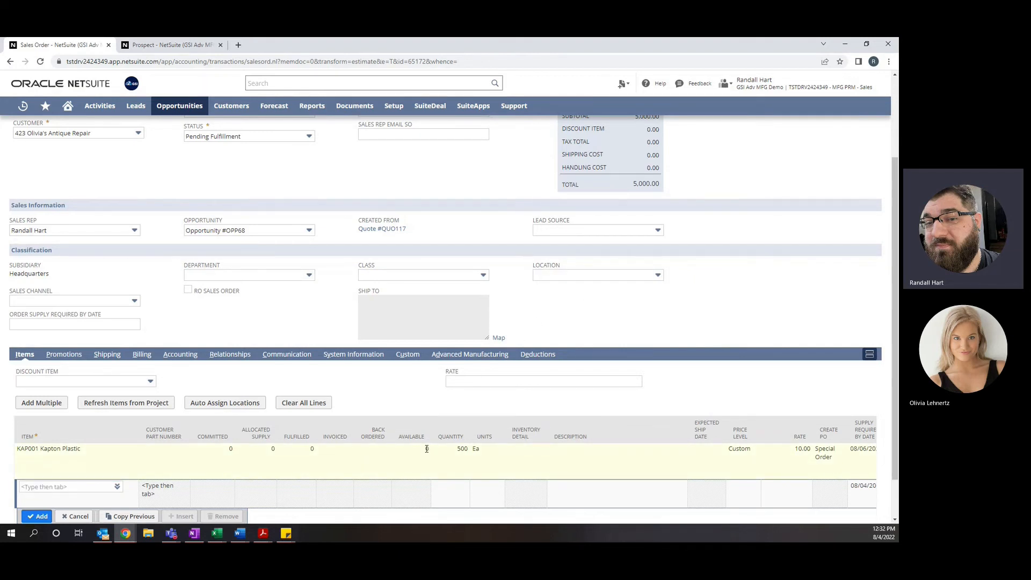
Step: Set the sales order's location to Main Warehouse for all unfulfilled lines and check the order's subsidiary
{"action": "left_click", "coordinate": [588, 278]}
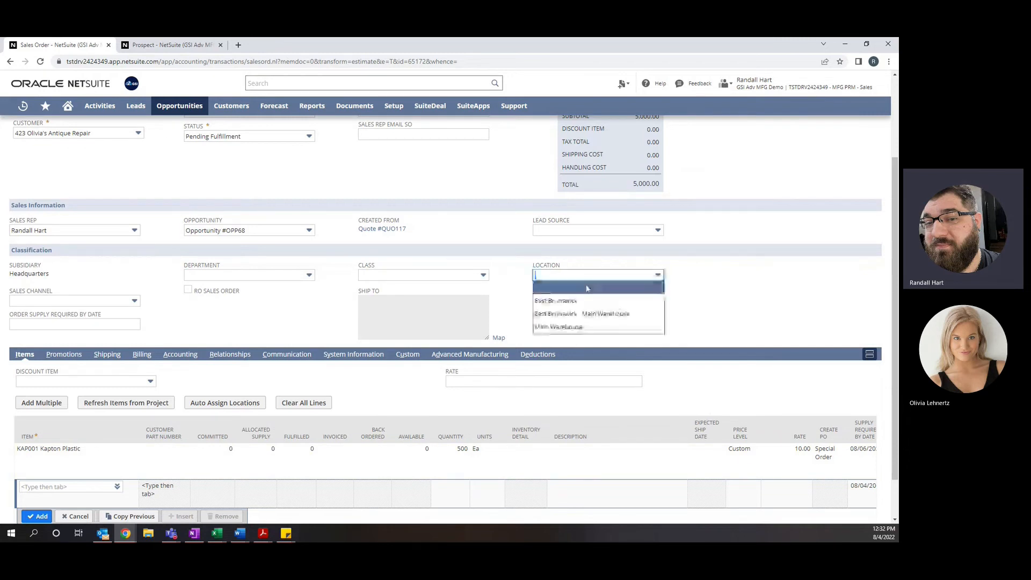
{"action": "left_click", "coordinate": [575, 329]}
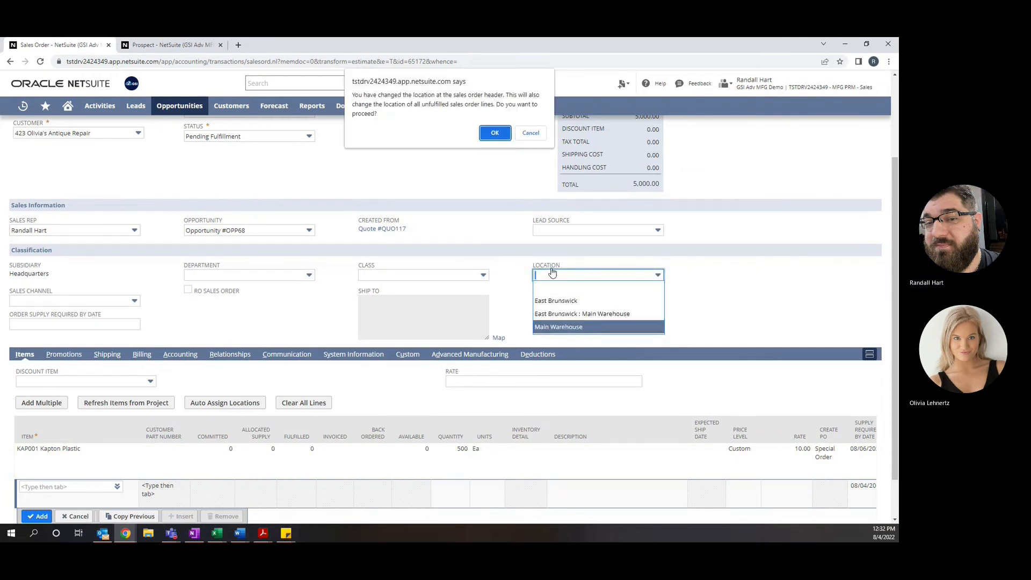
{"action": "left_click", "coordinate": [495, 134]}
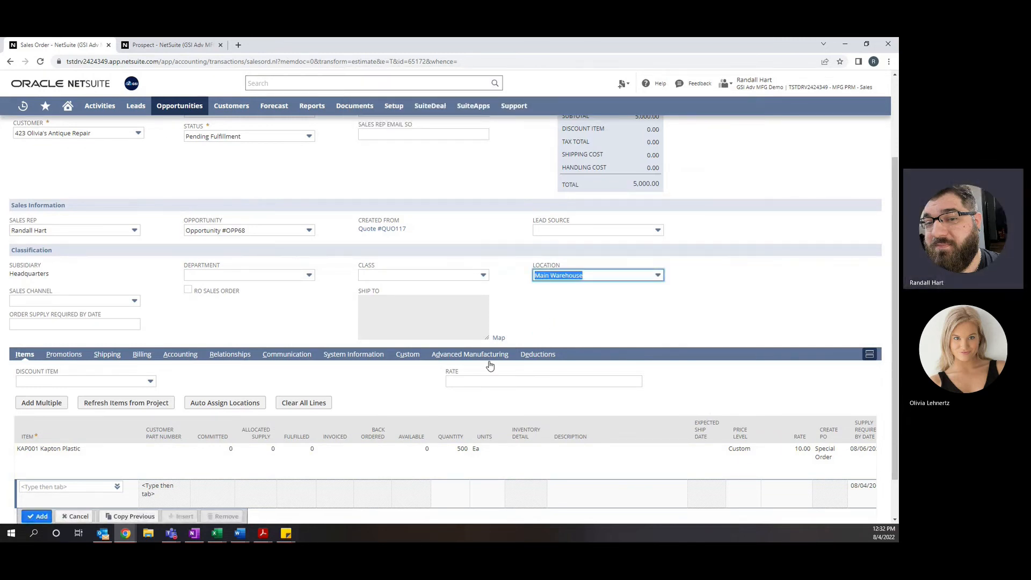
{"action": "left_click_drag", "start_coordinate": [52, 276], "coordinate": [10, 277]}
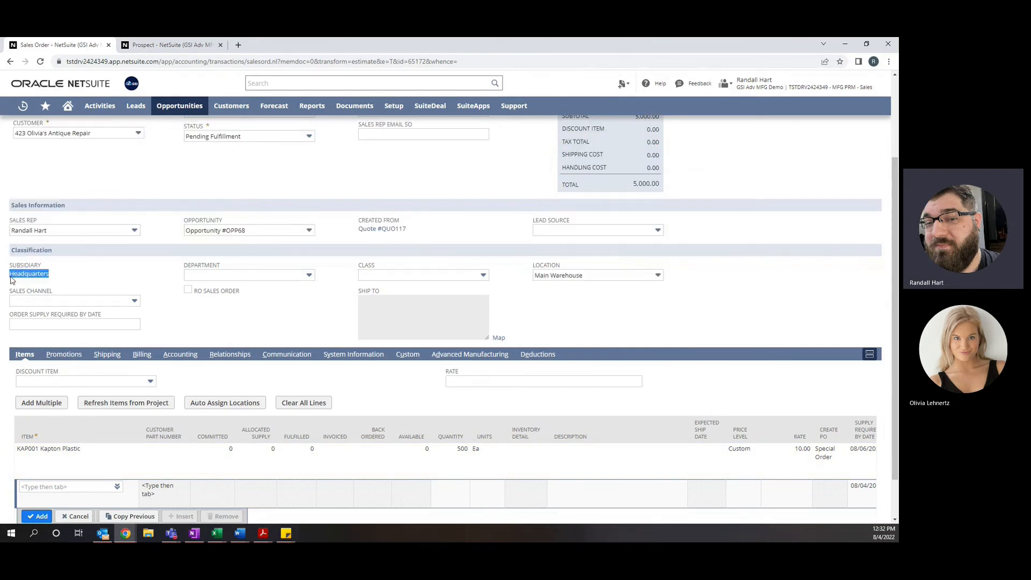
{"action": "left_click", "coordinate": [104, 280]}
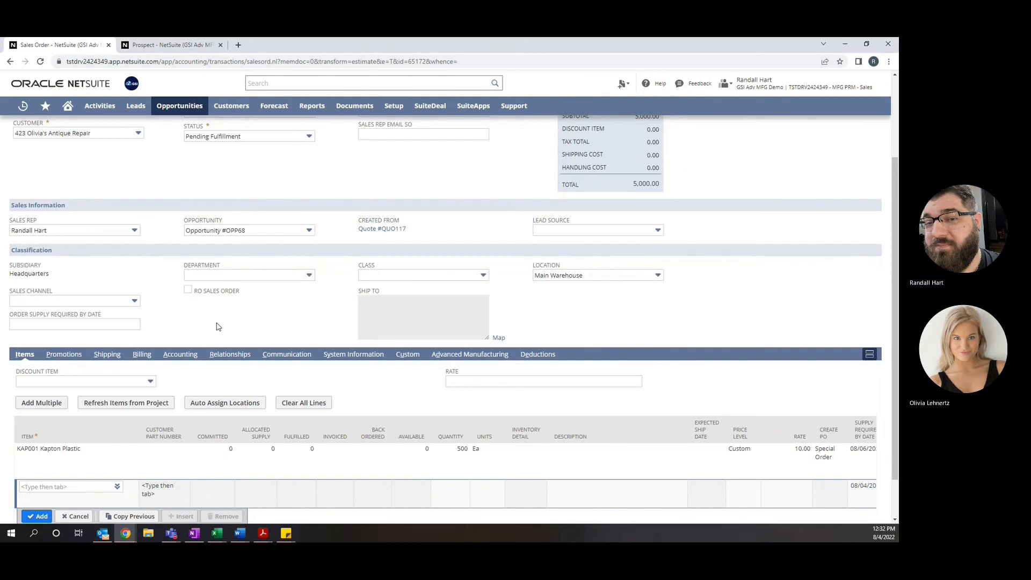
{"action": "left_click_drag", "start_coordinate": [11, 276], "coordinate": [71, 279]}
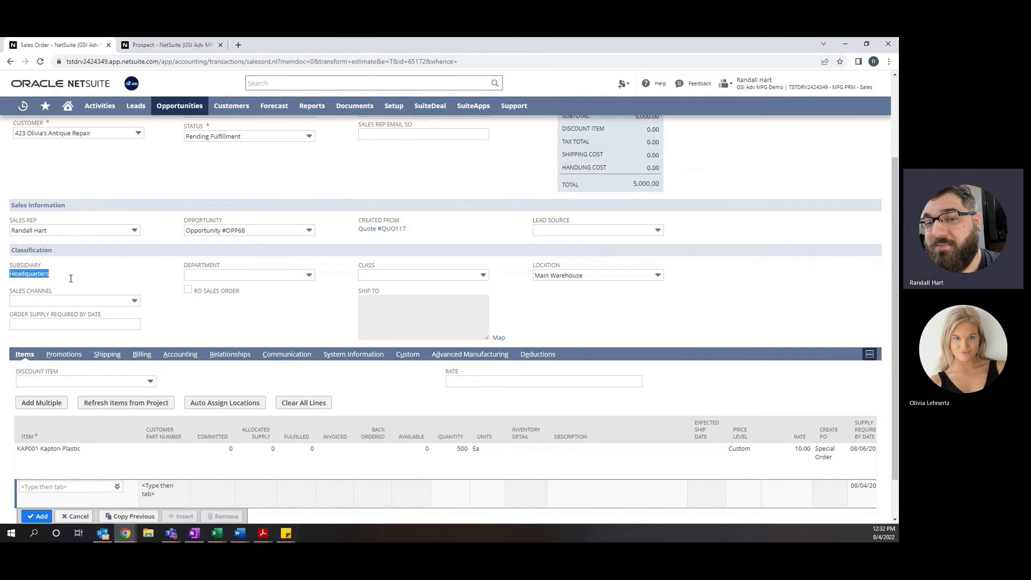
{"action": "left_click", "coordinate": [110, 282]}
Step: Save the sales order and check its fulfillment status
{"action": "scroll", "coordinate": [134, 280], "scroll_direction": "down", "scroll_amount": 1}
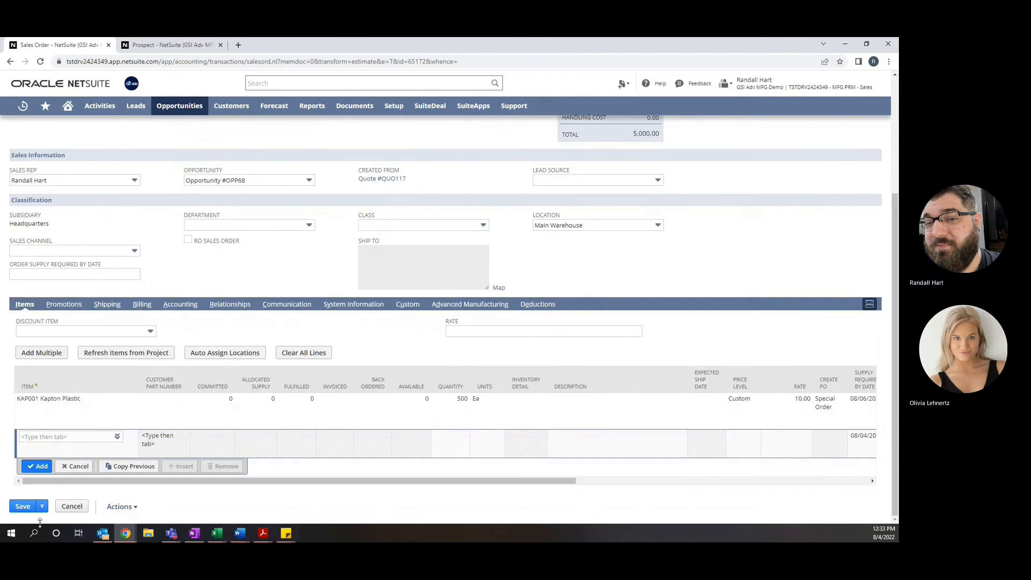
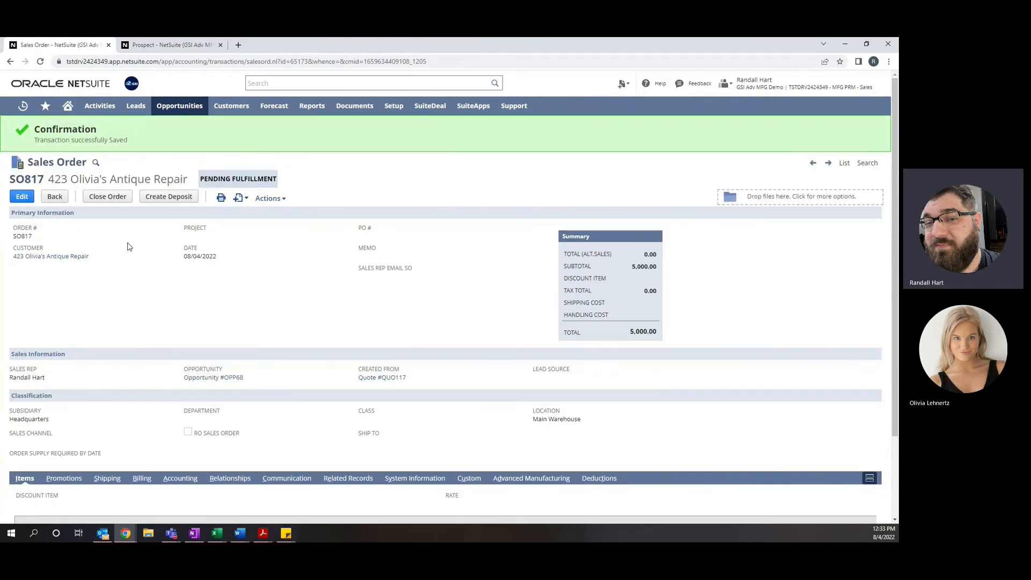
{"action": "left_click_drag", "start_coordinate": [201, 179], "coordinate": [278, 180]}
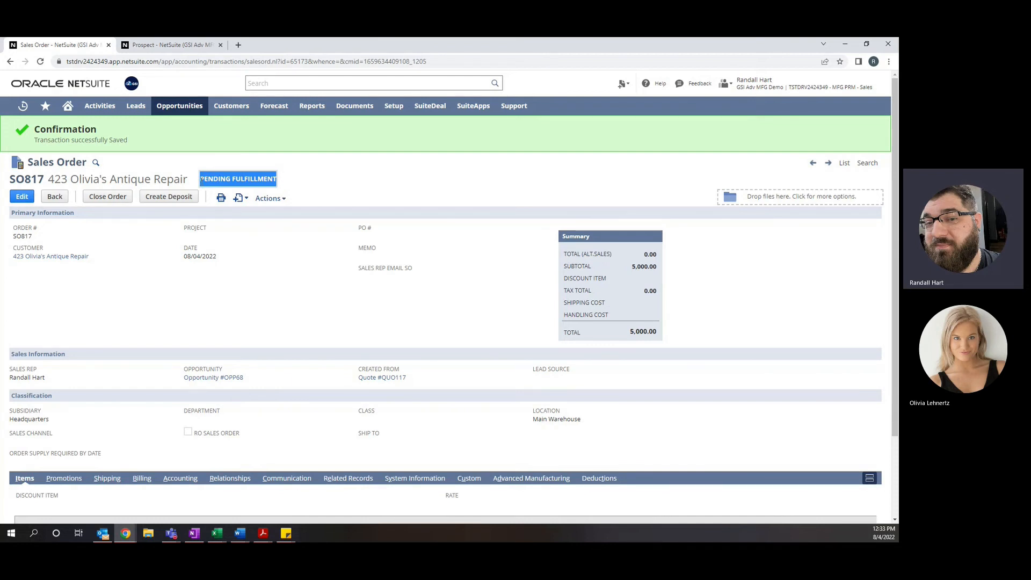
{"action": "left_click", "coordinate": [349, 168]}
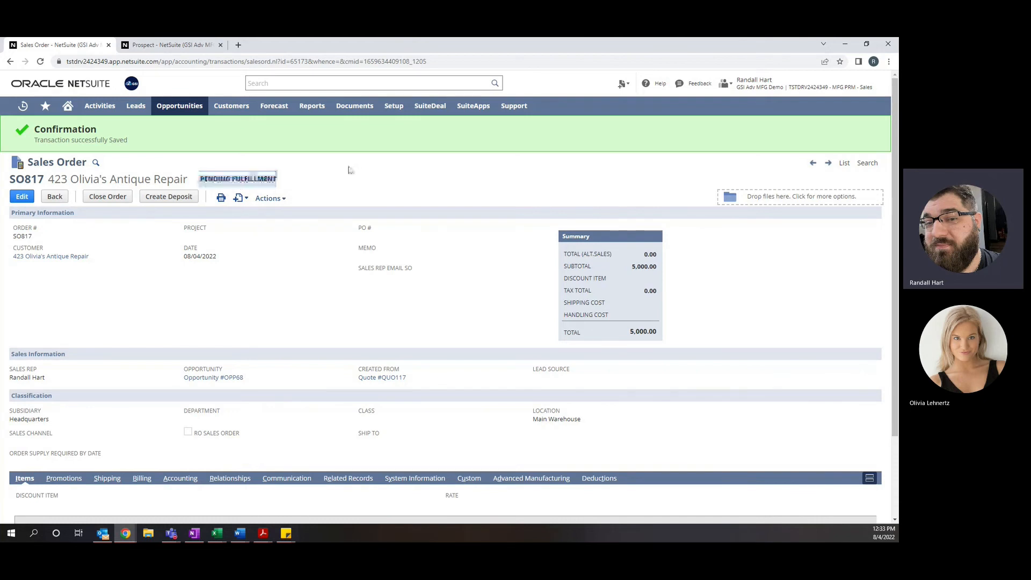
Step: Switch to the prospect's record, reload it, and check its record type before and after the reload
{"action": "left_click", "coordinate": [147, 44]}
{"action": "scroll", "coordinate": [179, 261], "scroll_direction": "up", "scroll_amount": 3}
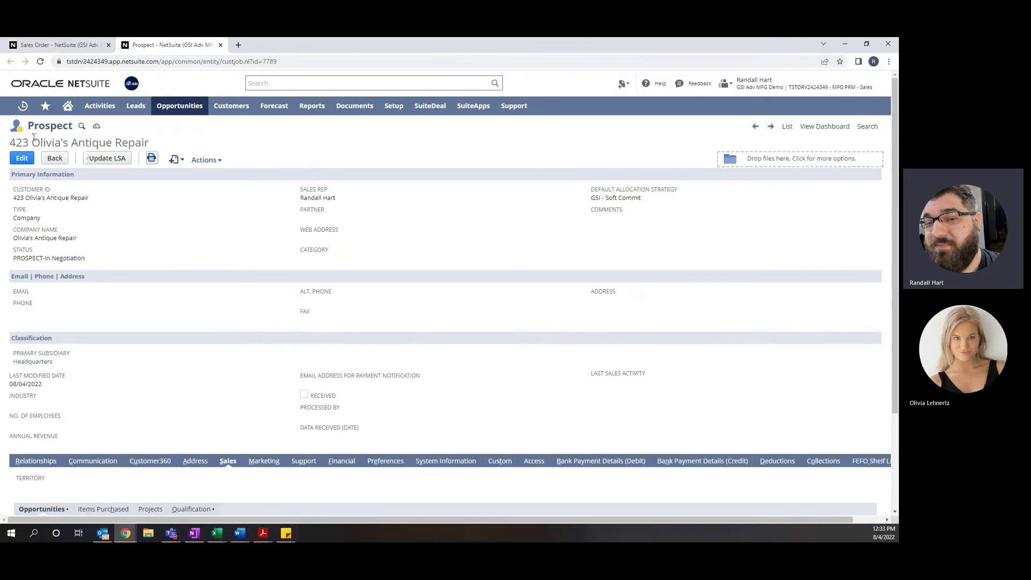
{"action": "left_click_drag", "start_coordinate": [30, 125], "coordinate": [73, 126]}
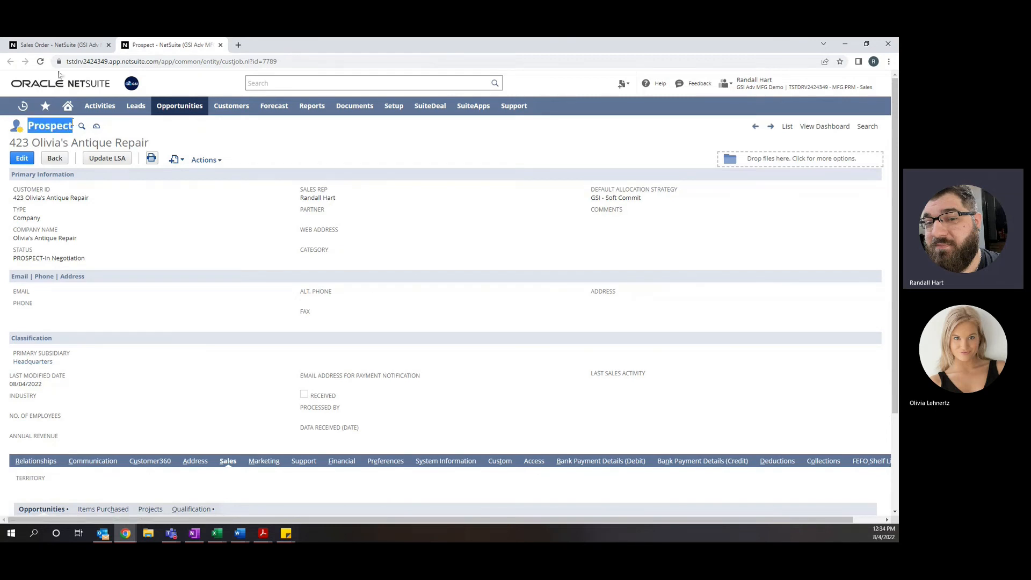
{"action": "left_click", "coordinate": [41, 62]}
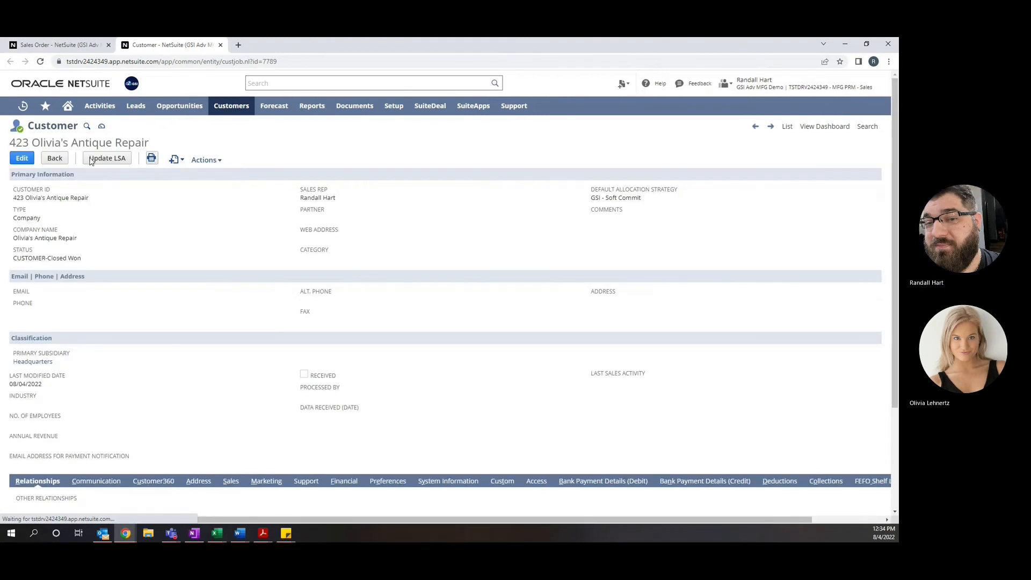
{"action": "left_click_drag", "start_coordinate": [30, 126], "coordinate": [79, 125]}
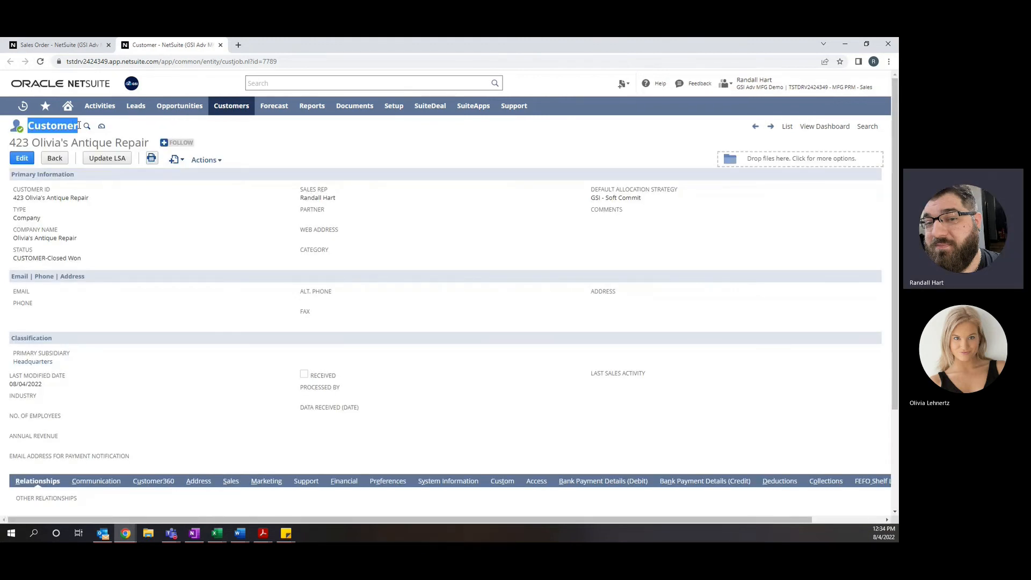
{"action": "left_click", "coordinate": [222, 216]}
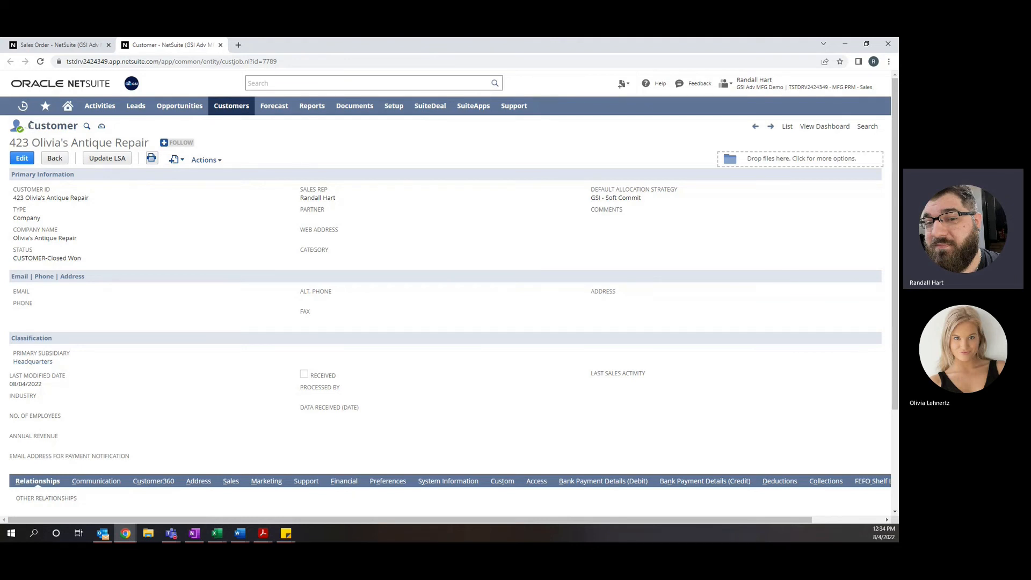
{"action": "left_click_drag", "start_coordinate": [30, 126], "coordinate": [79, 126]}
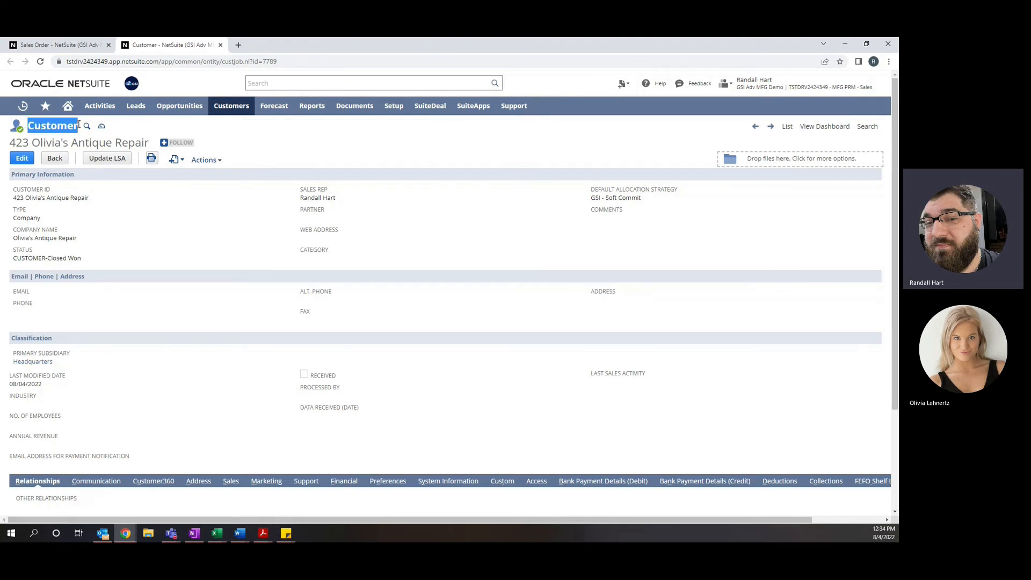
{"action": "left_click", "coordinate": [240, 233]}
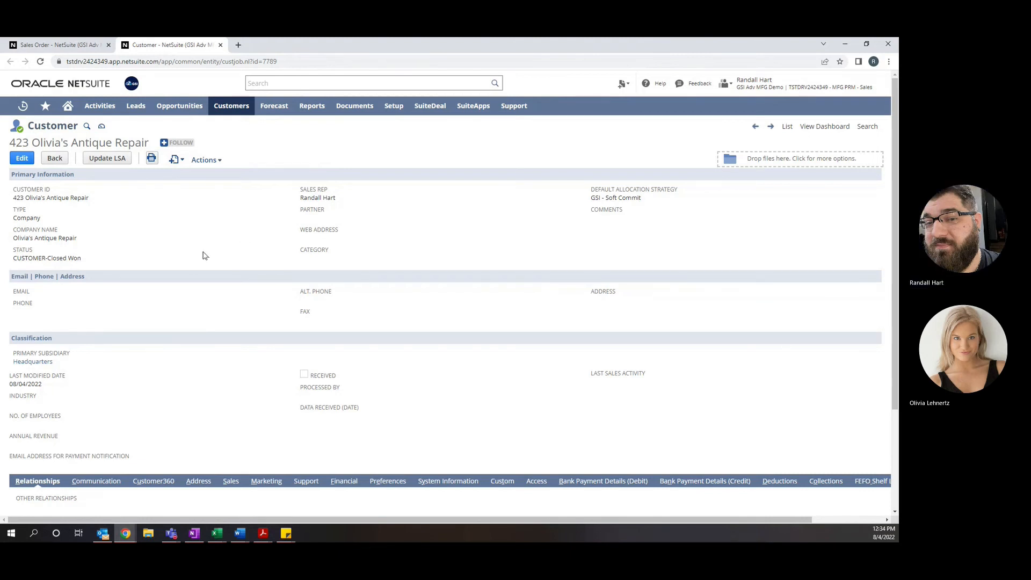
Step: Show the customer's sales opportunities and compare their opportunity statuses
{"action": "scroll", "coordinate": [224, 291], "scroll_direction": "down", "scroll_amount": 3}
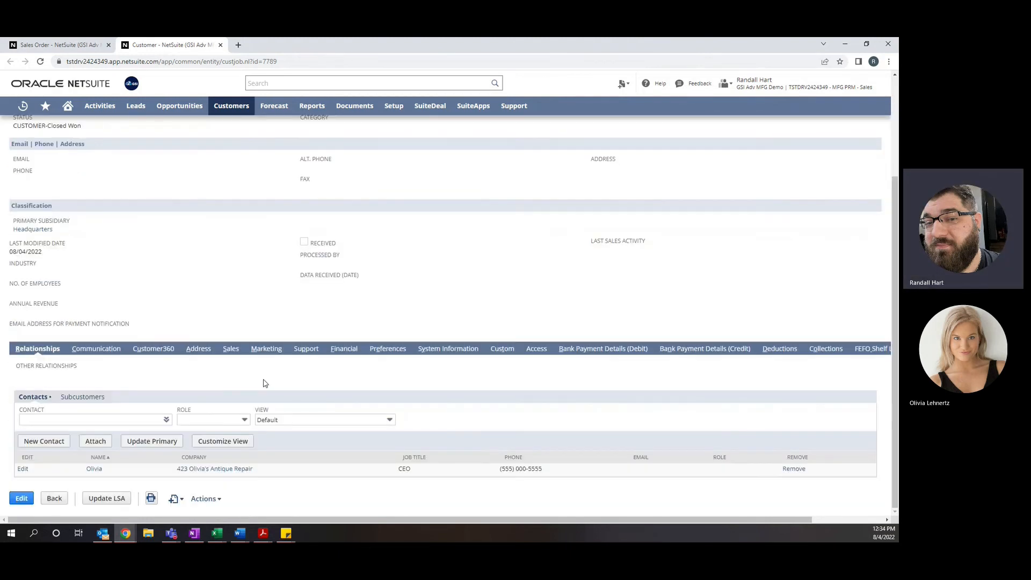
{"action": "left_click", "coordinate": [228, 354]}
{"action": "scroll", "coordinate": [198, 306], "scroll_direction": "down", "scroll_amount": 1}
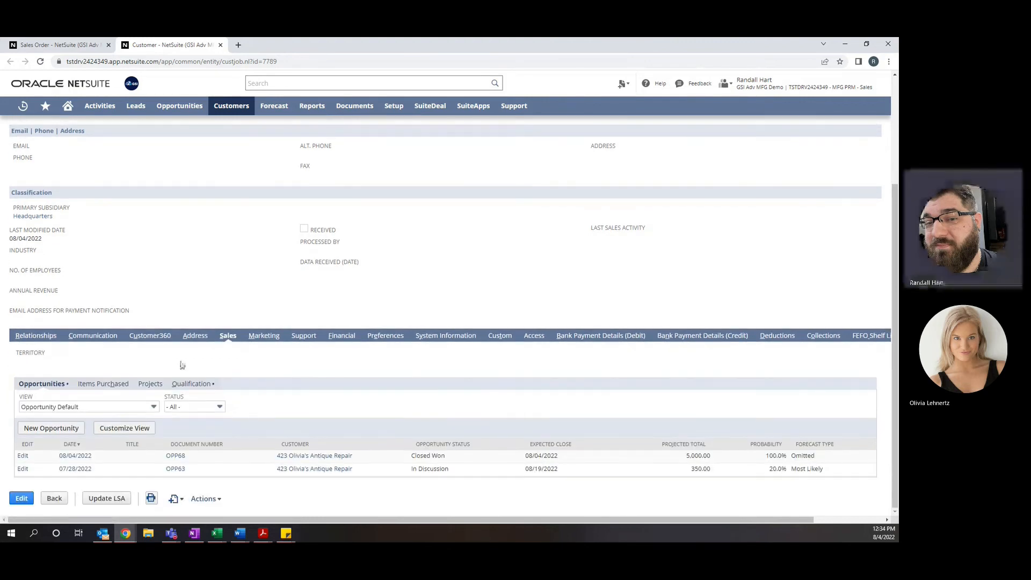
{"action": "left_click_drag", "start_coordinate": [456, 460], "coordinate": [413, 477]}
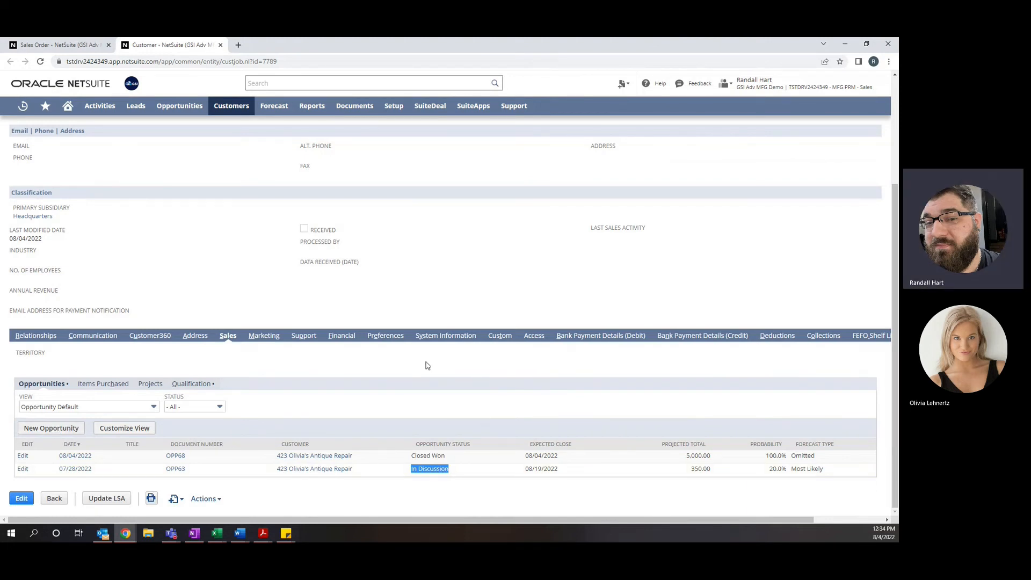
{"action": "left_click", "coordinate": [364, 365]}
Step: Examine the Customer360 scorecard, including the number of fulfillments and last year's sales
{"action": "left_click", "coordinate": [152, 335]}
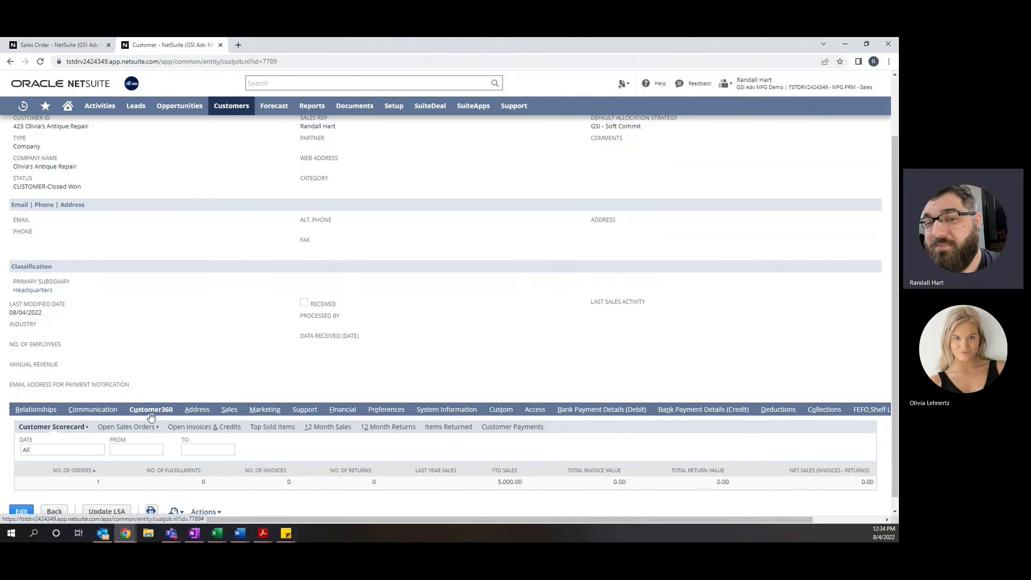
{"action": "double_click", "coordinate": [204, 483]}
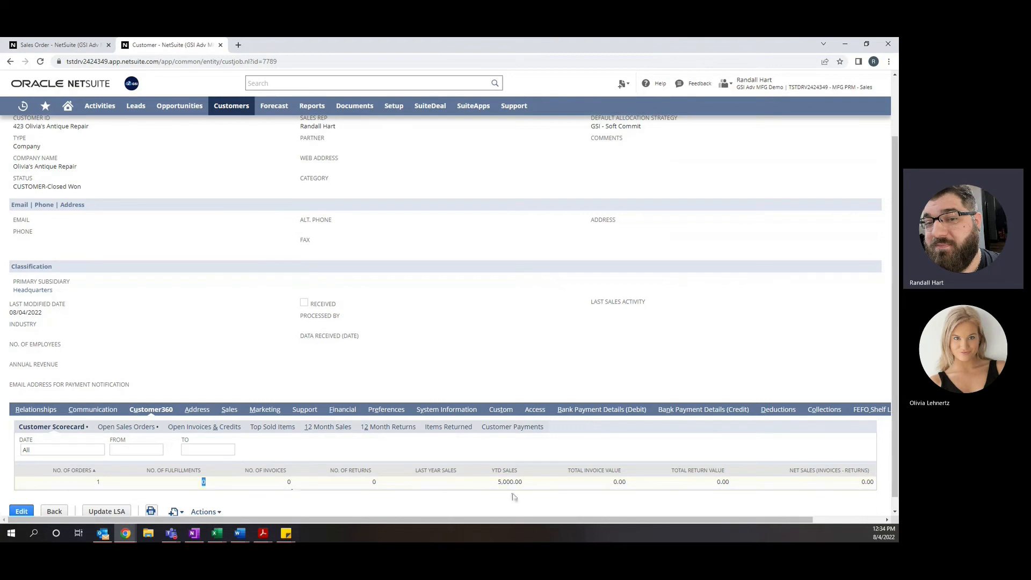
{"action": "left_click_drag", "start_coordinate": [417, 484], "coordinate": [463, 485]}
{"action": "left_click", "coordinate": [449, 485]}
Step: Review the customer's open sales orders, top sold items and 12-month sales, and return to the Customer Scorecard
{"action": "left_click", "coordinate": [124, 429]}
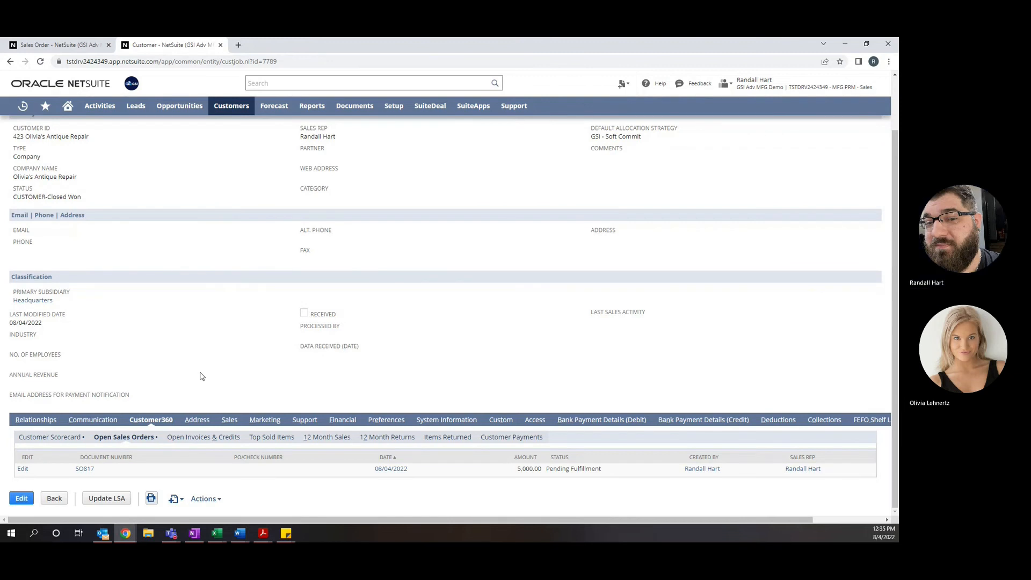
{"action": "left_click", "coordinate": [280, 440]}
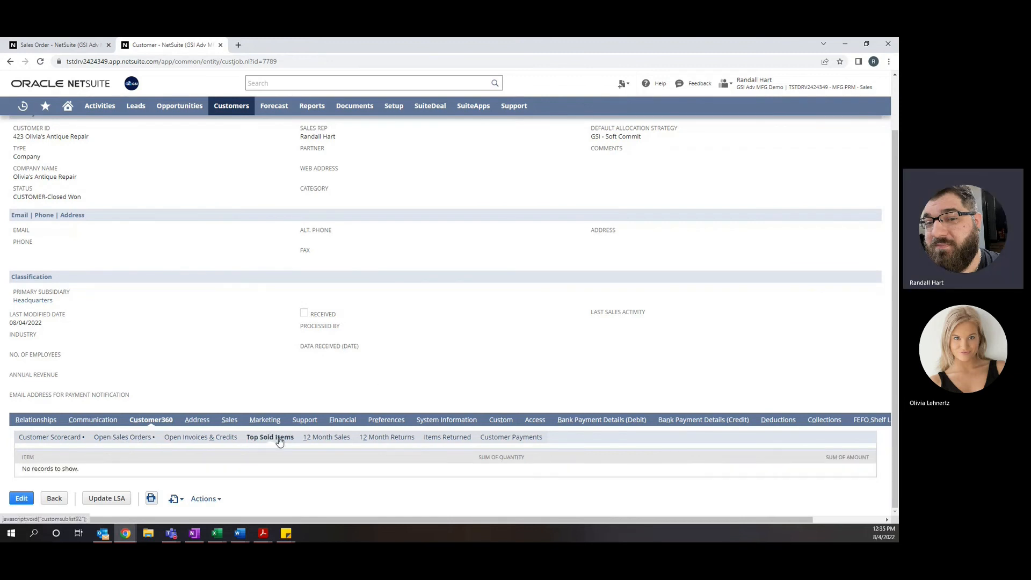
{"action": "left_click", "coordinate": [329, 439]}
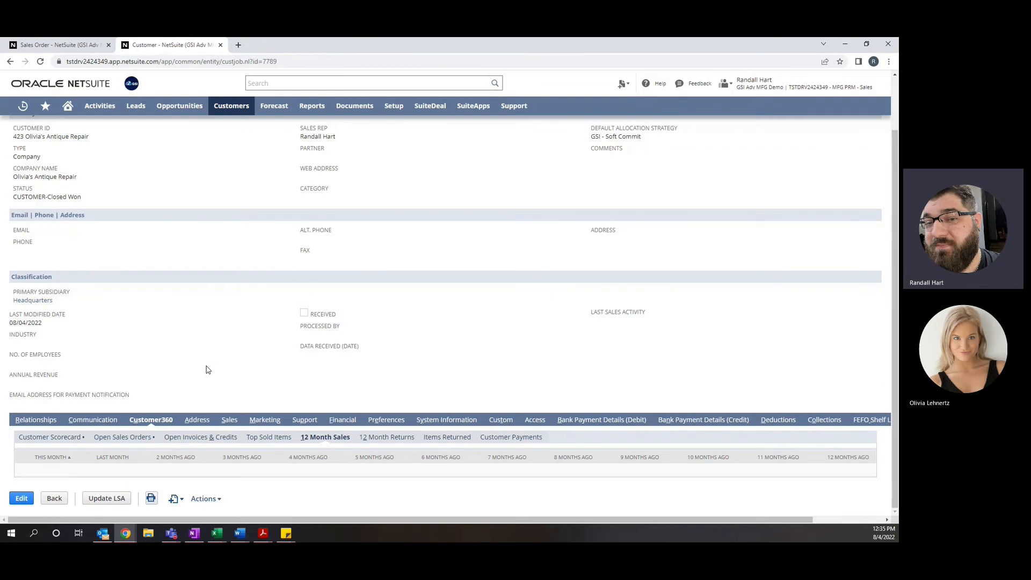
{"action": "left_click", "coordinate": [60, 437]}
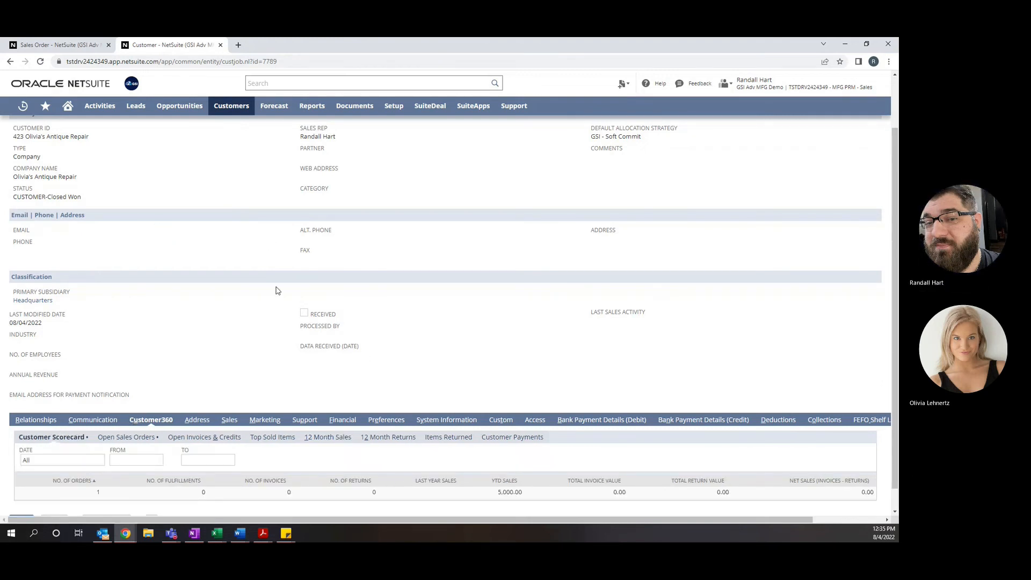
Step: Look through the available forecast reports
{"action": "scroll", "coordinate": [267, 285], "scroll_direction": "up", "scroll_amount": 1}
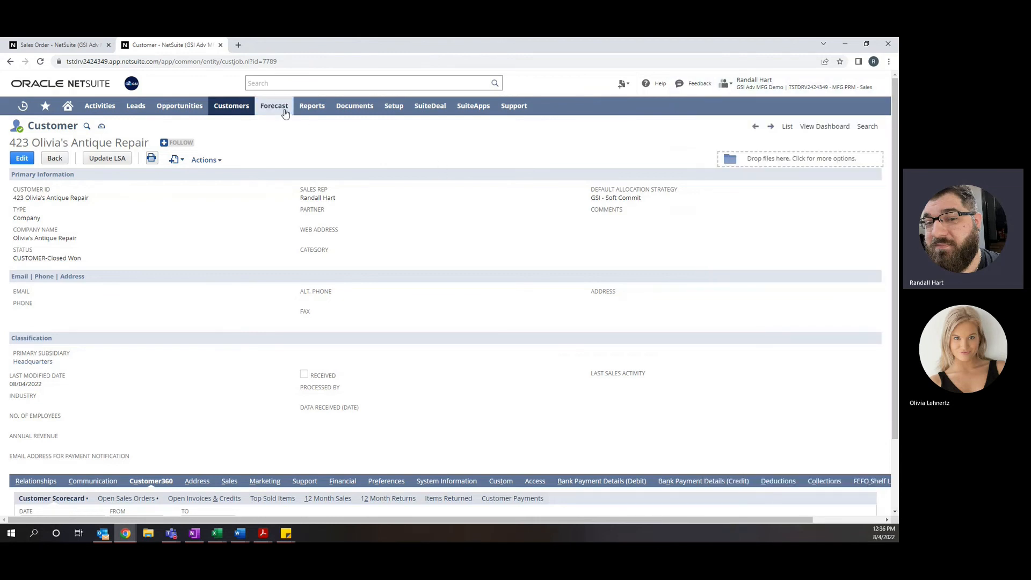
{"action": "mouse_move", "coordinate": [286, 110]}
{"action": "mouse_move", "coordinate": [280, 164]}
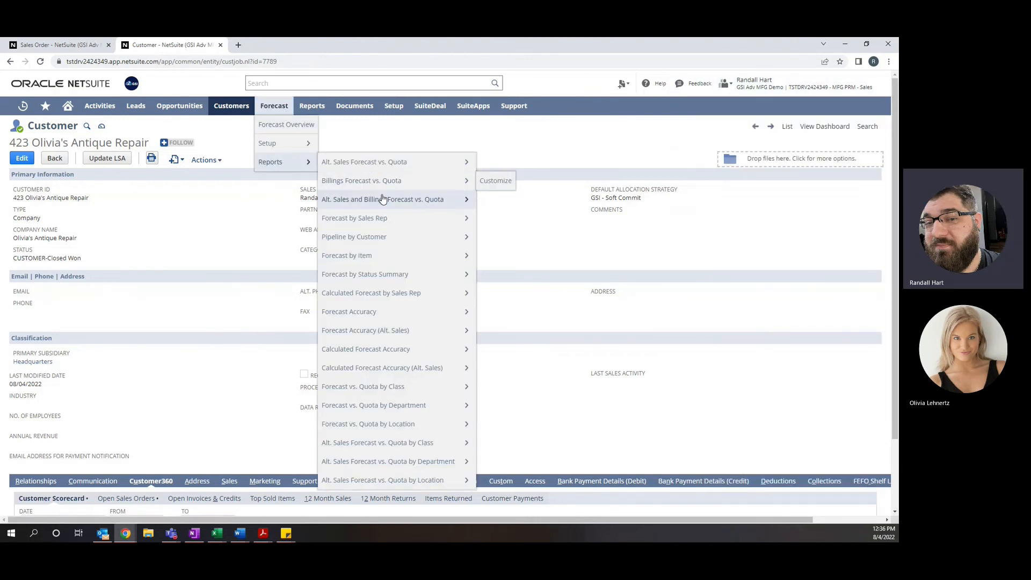
{"action": "mouse_move", "coordinate": [381, 468]}
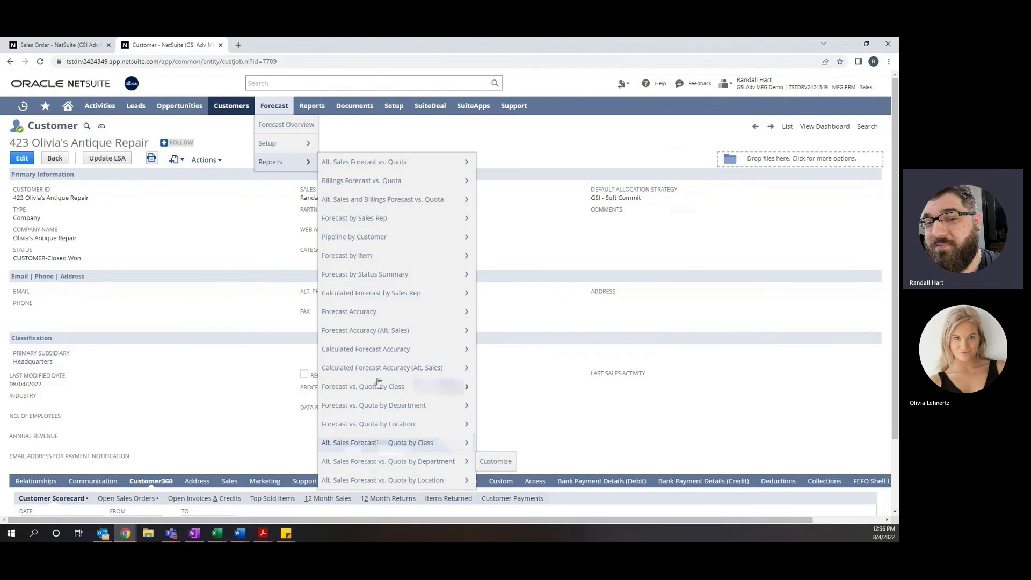
{"action": "mouse_move", "coordinate": [395, 168]}
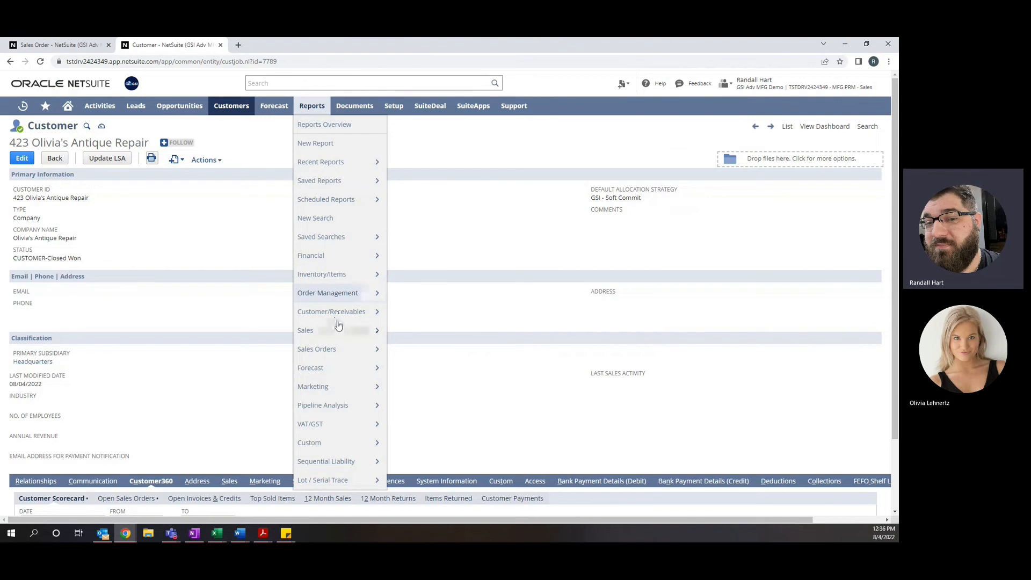
Step: Look through the saved searches and sales reports, and open the Sales by Customer summary report
{"action": "mouse_move", "coordinate": [339, 236]}
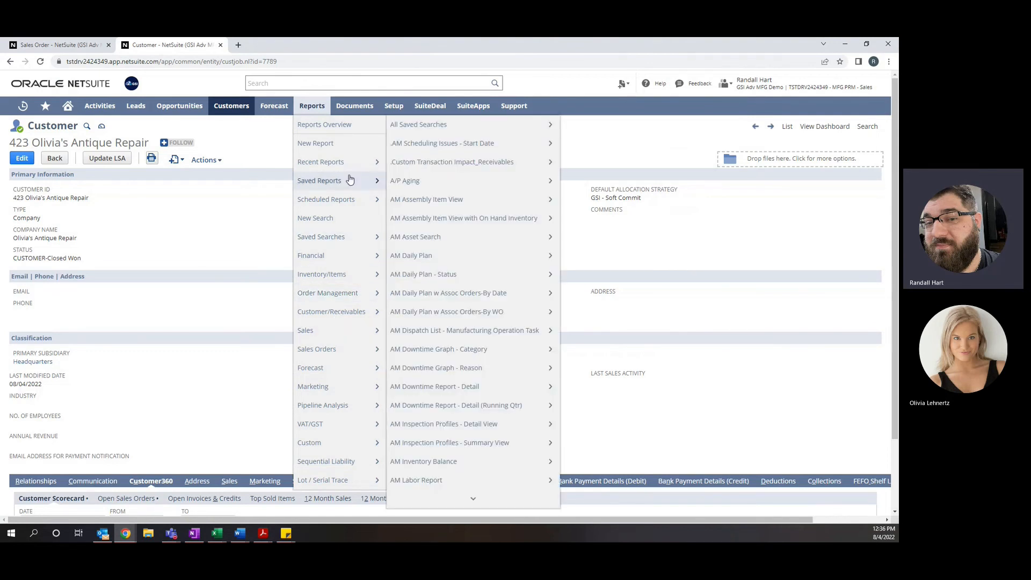
{"action": "mouse_move", "coordinate": [354, 168]}
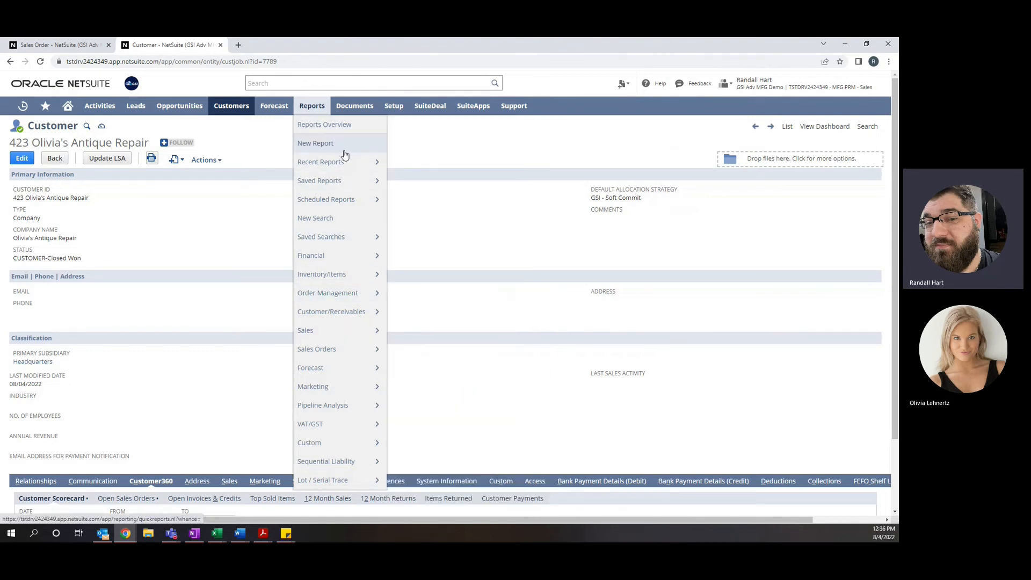
{"action": "mouse_move", "coordinate": [349, 330]}
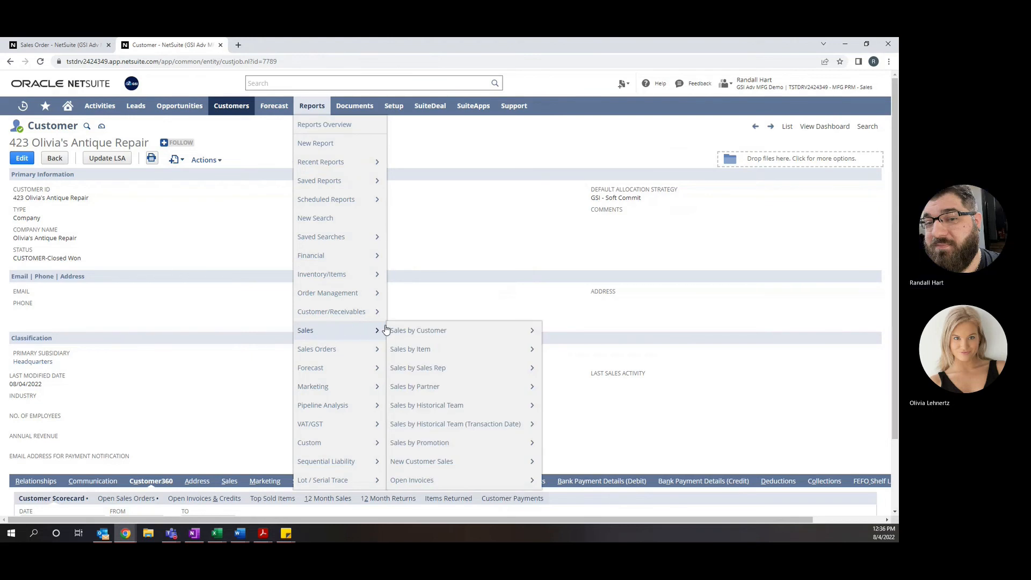
{"action": "mouse_move", "coordinate": [400, 332]}
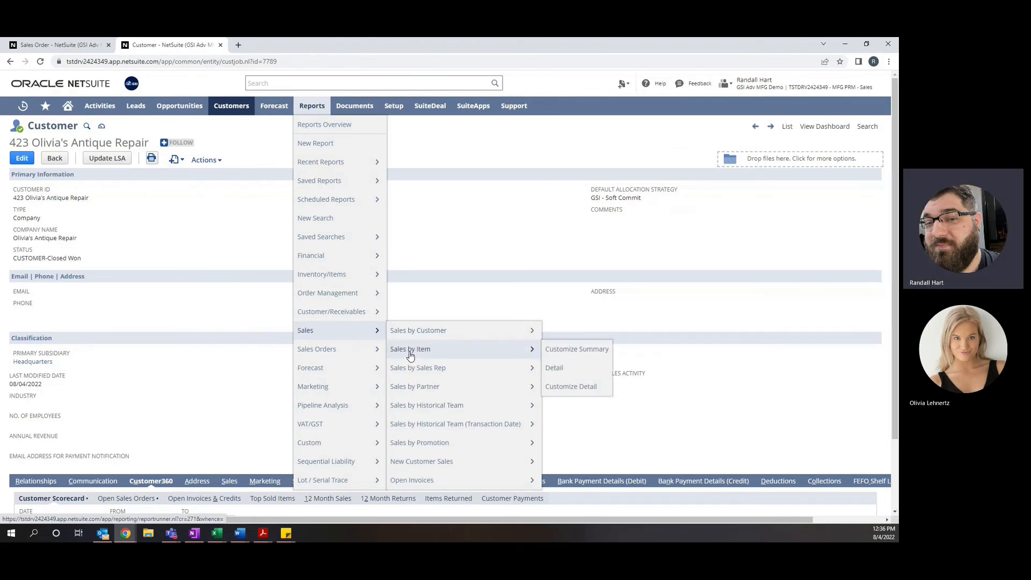
{"action": "mouse_move", "coordinate": [411, 371]}
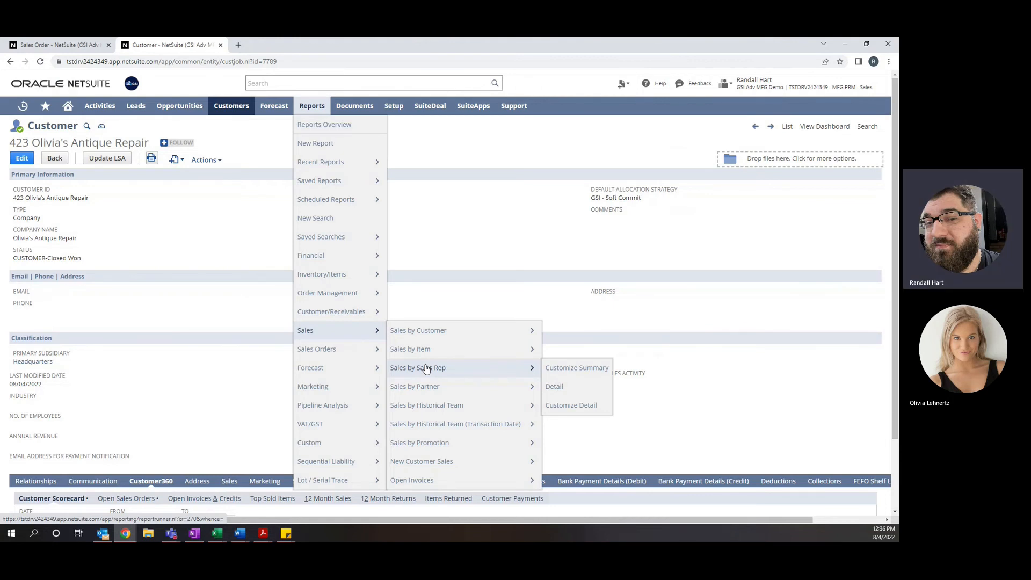
{"action": "left_click", "coordinate": [433, 333]}
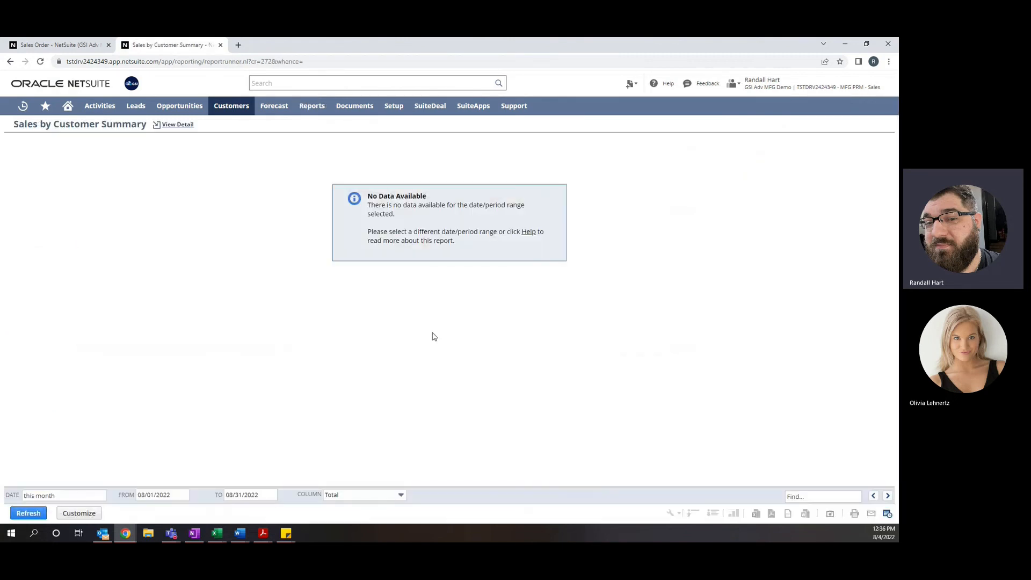
Step: Set the Sales by Customer summary's start date to 05/01/2022 and refresh the report
{"action": "left_click", "coordinate": [196, 495]}
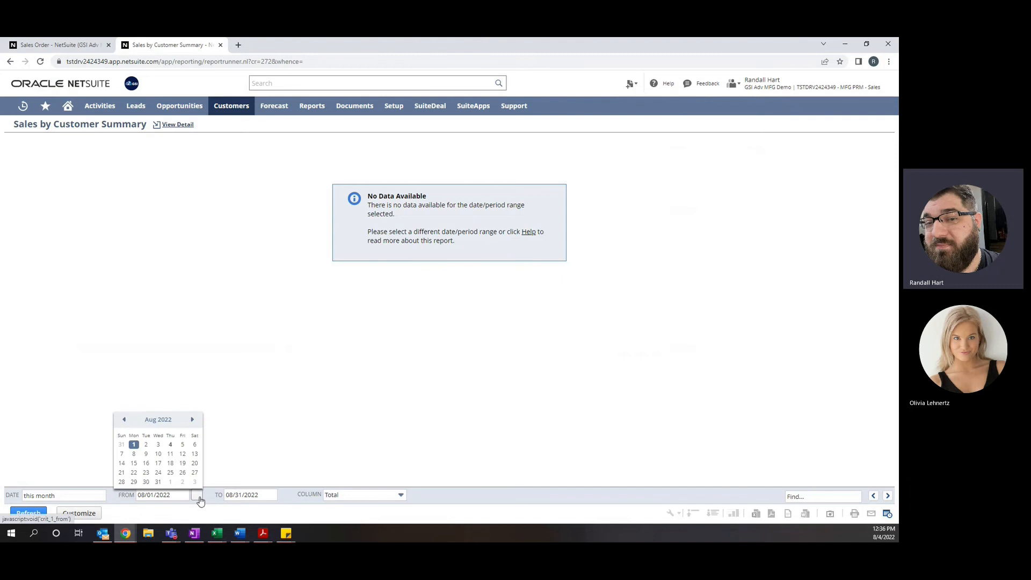
{"action": "left_click", "coordinate": [124, 420]}
{"action": "left_click", "coordinate": [124, 420]}
{"action": "left_click", "coordinate": [124, 419]}
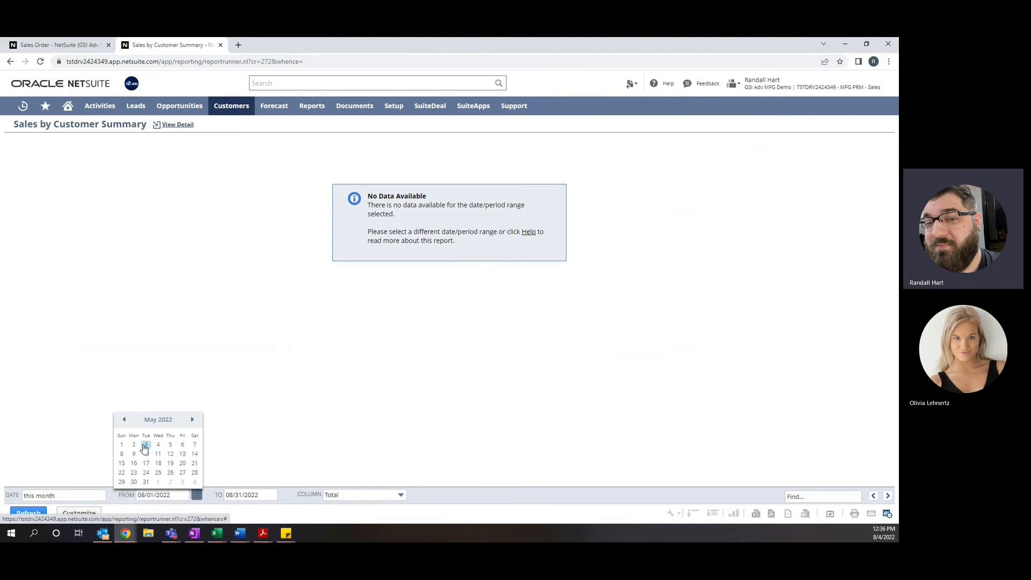
{"action": "left_click", "coordinate": [122, 445]}
{"action": "left_click", "coordinate": [28, 513]}
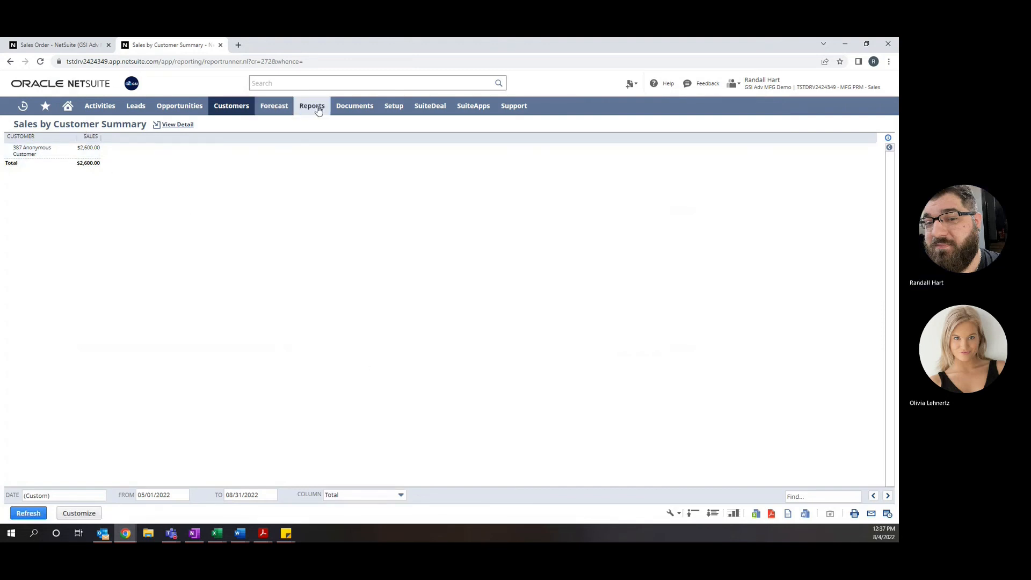
Step: Open the Sales by Item summary report, set its end date to 08/31/2022, and refresh it
{"action": "mouse_move", "coordinate": [317, 107]}
{"action": "mouse_move", "coordinate": [305, 330]}
{"action": "left_click", "coordinate": [426, 350]}
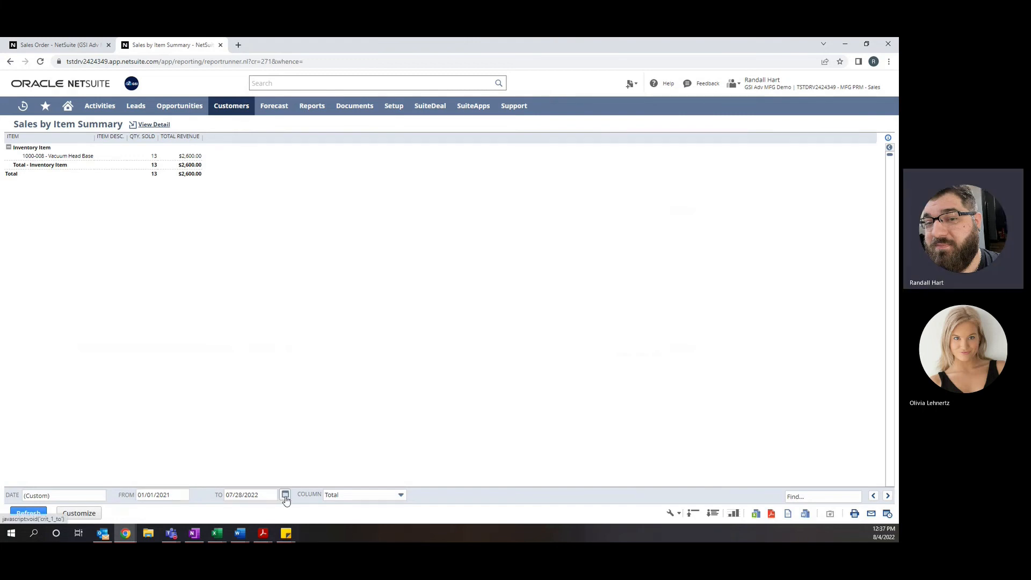
{"action": "left_click", "coordinate": [285, 494]}
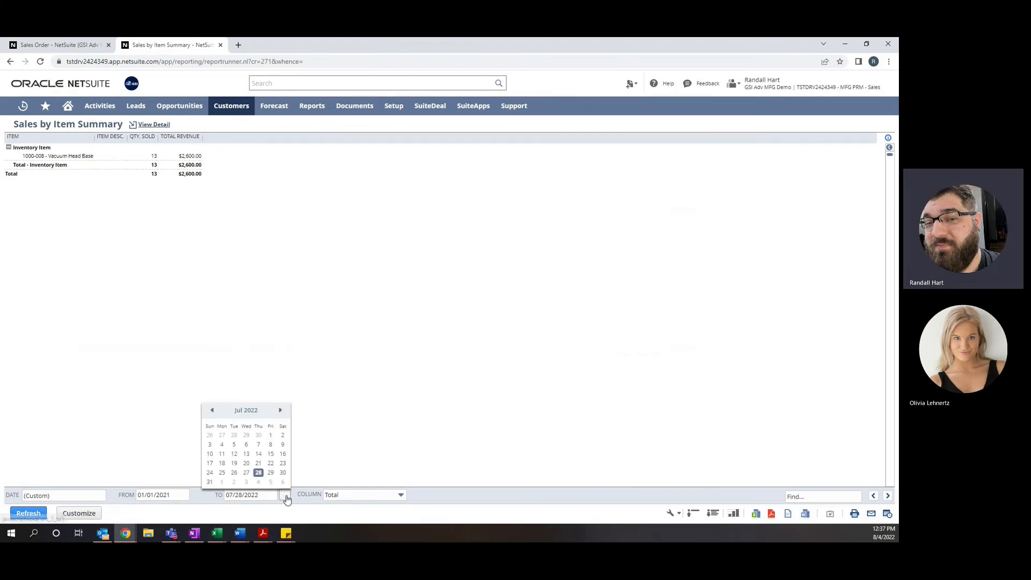
{"action": "left_click", "coordinate": [280, 409]}
{"action": "left_click", "coordinate": [246, 472]}
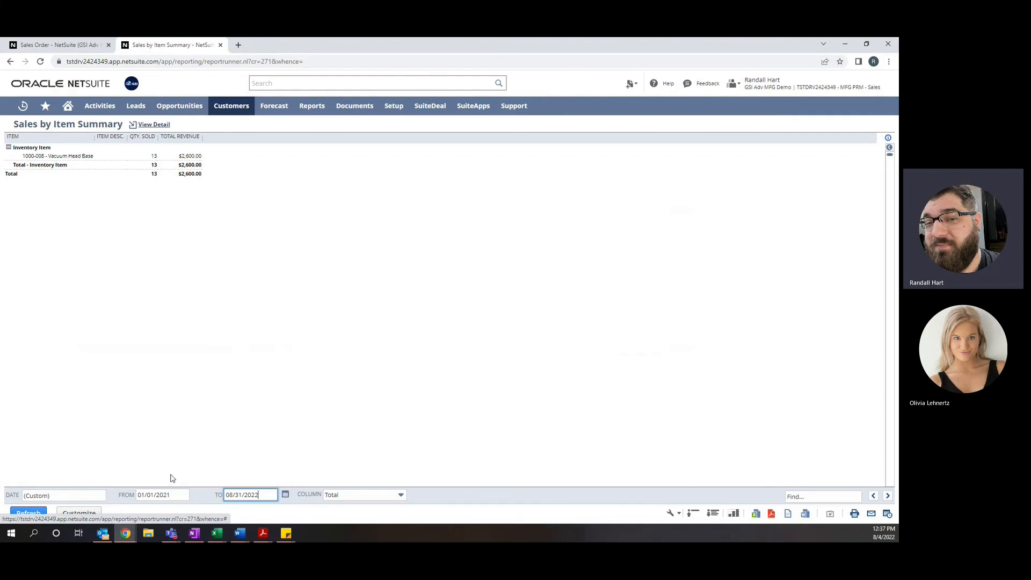
{"action": "left_click", "coordinate": [28, 513]}
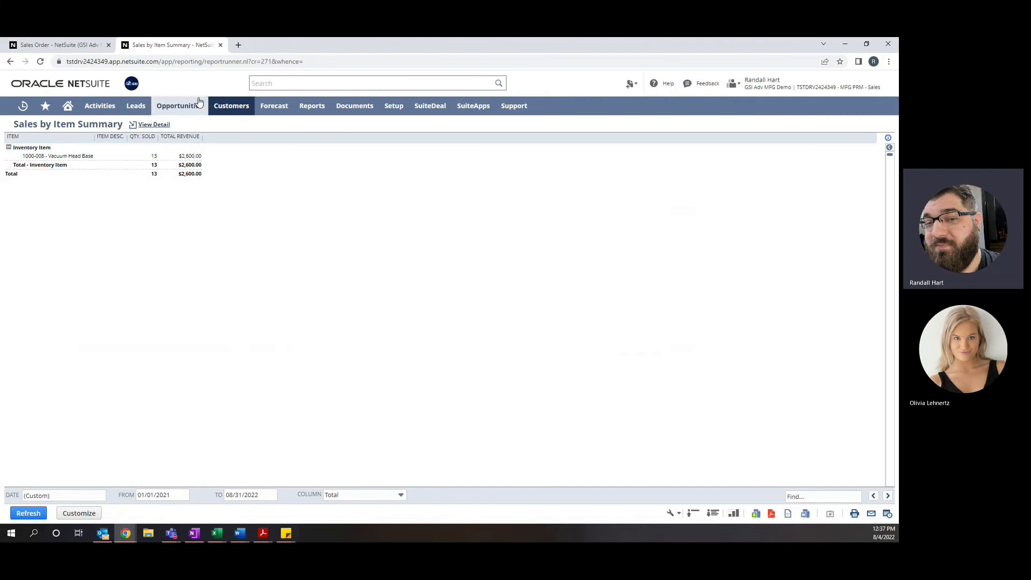
Step: Look through the available customer reports, including Sales by Customer and New Customer Sales
{"action": "mouse_move", "coordinate": [225, 109]}
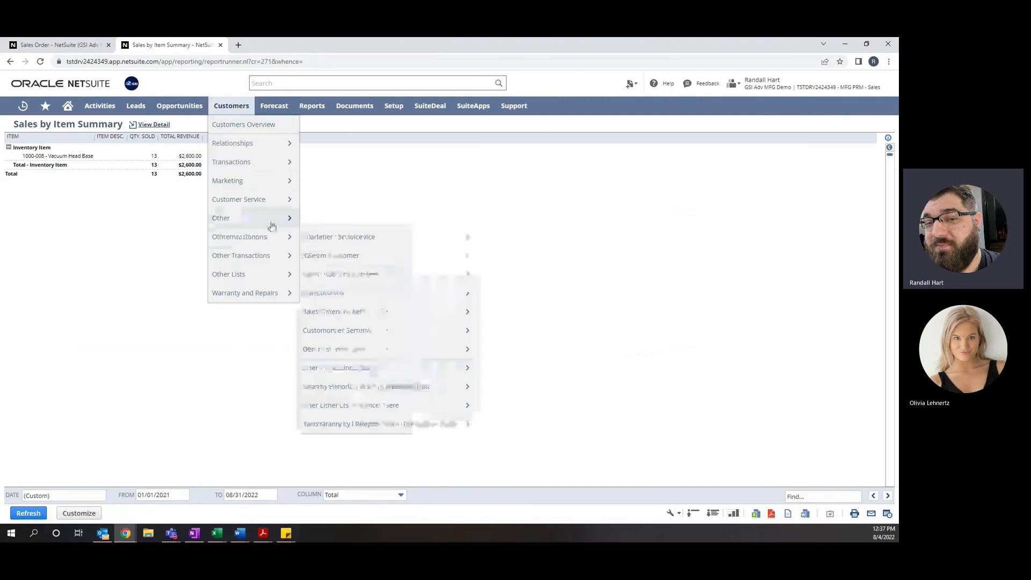
{"action": "mouse_move", "coordinate": [270, 239]}
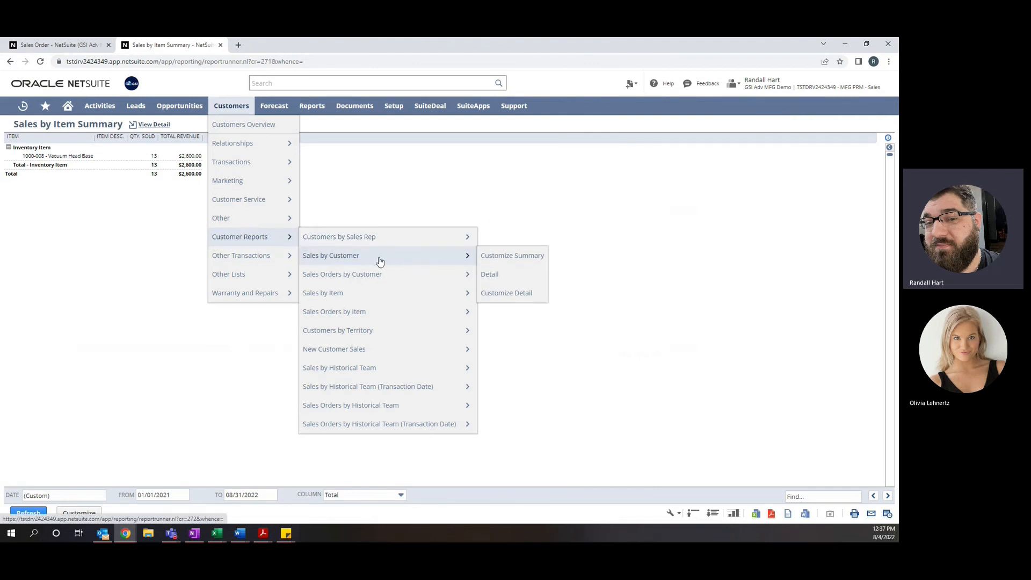
{"action": "mouse_move", "coordinate": [364, 333]}
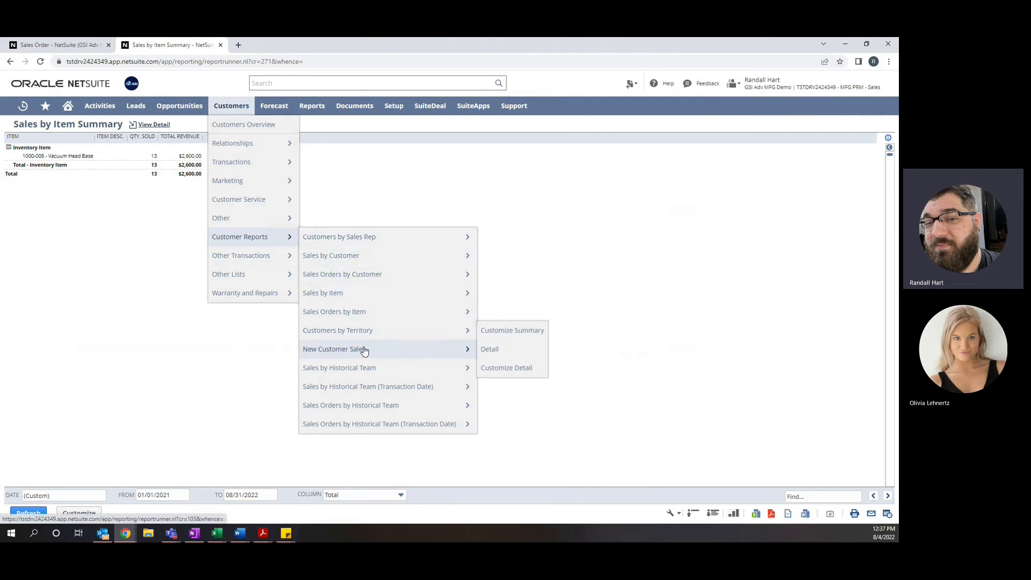
{"action": "mouse_move", "coordinate": [348, 353]}
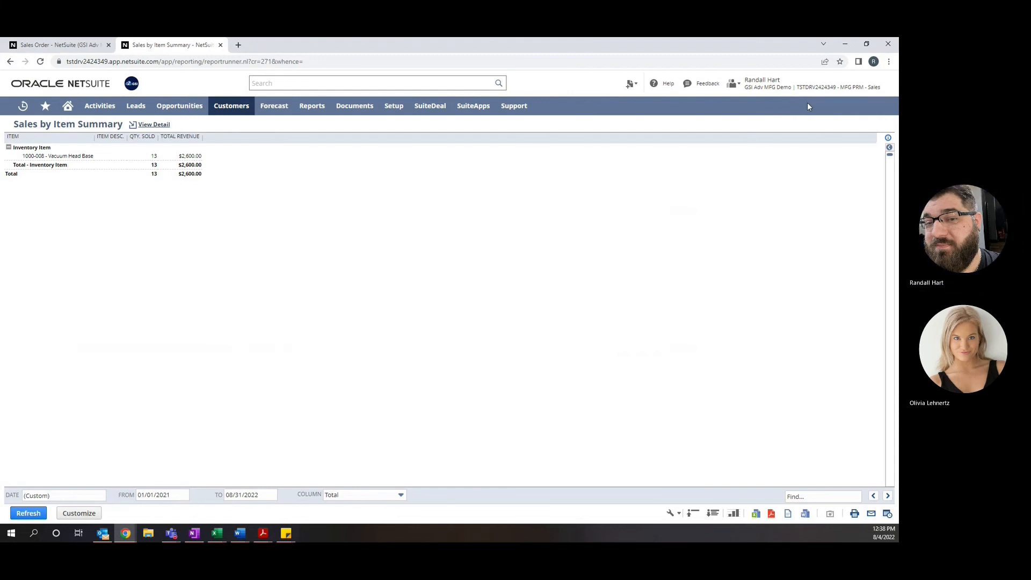
Step: Switch to the Administrator role and look through its pipeline analysis, customer/receivables and financial reports
{"action": "mouse_move", "coordinate": [812, 94]}
{"action": "left_click", "coordinate": [768, 168]}
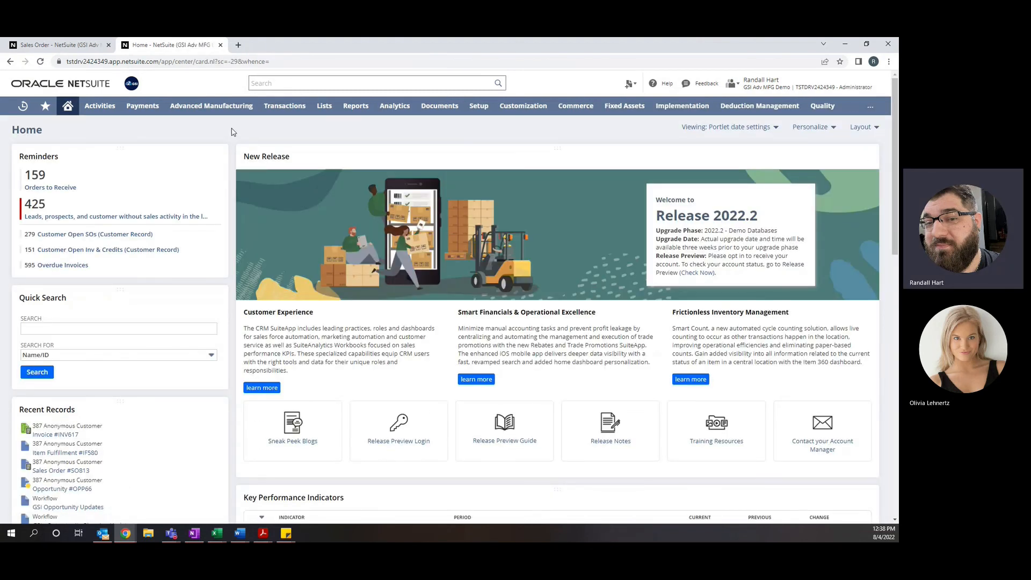
{"action": "mouse_move", "coordinate": [364, 117]}
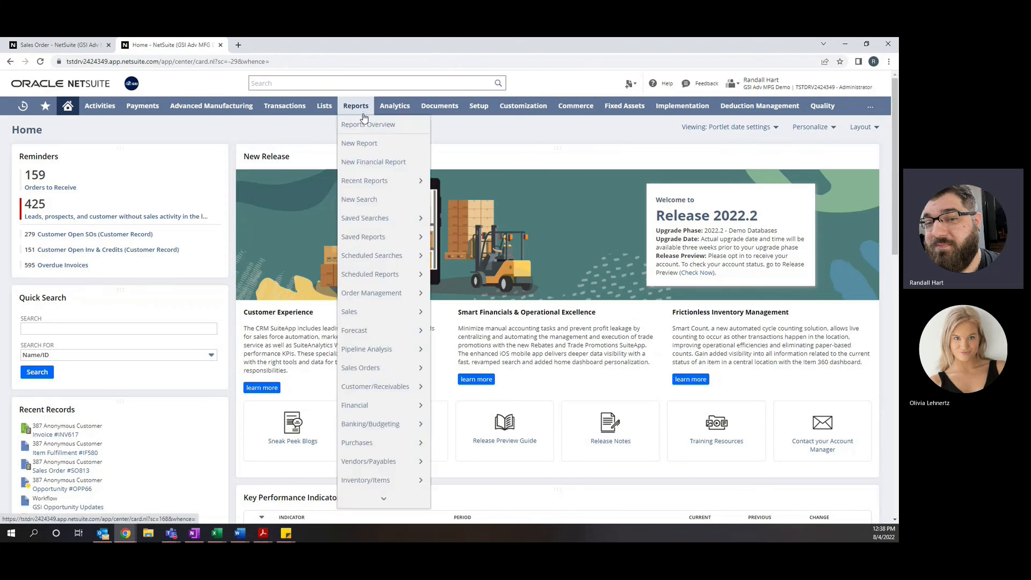
{"action": "mouse_move", "coordinate": [387, 347]}
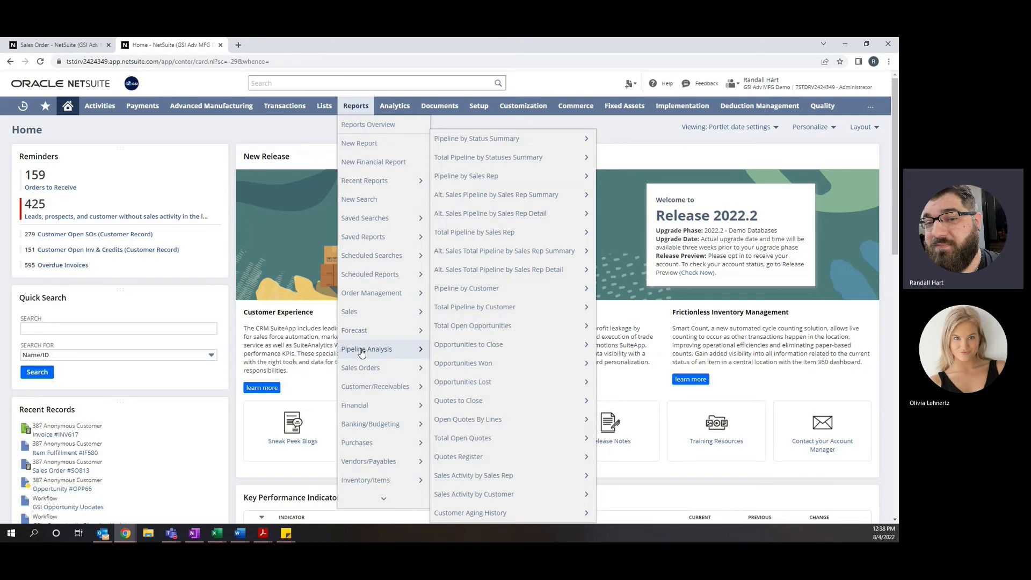
{"action": "mouse_move", "coordinate": [440, 363]}
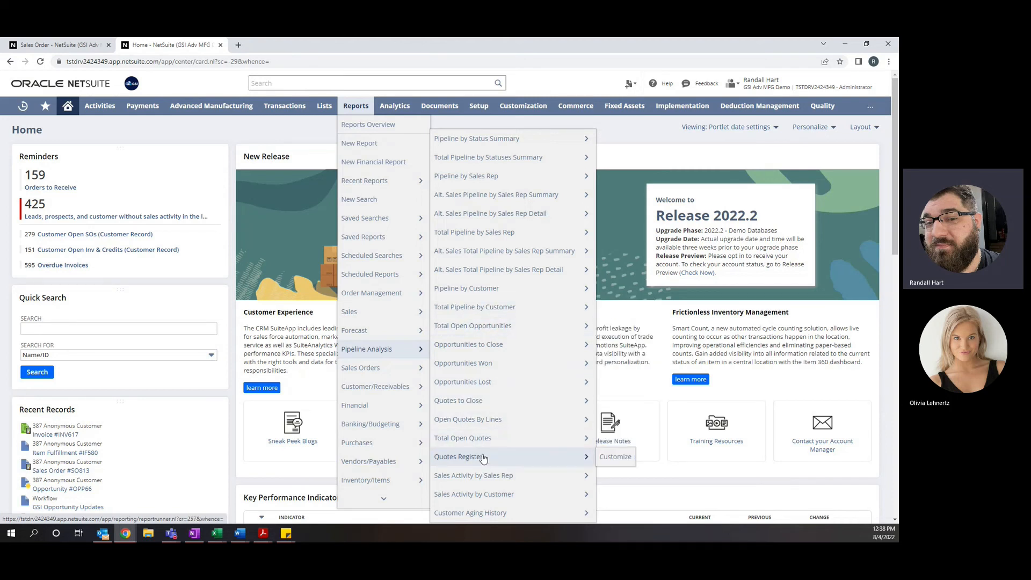
{"action": "mouse_move", "coordinate": [478, 293]}
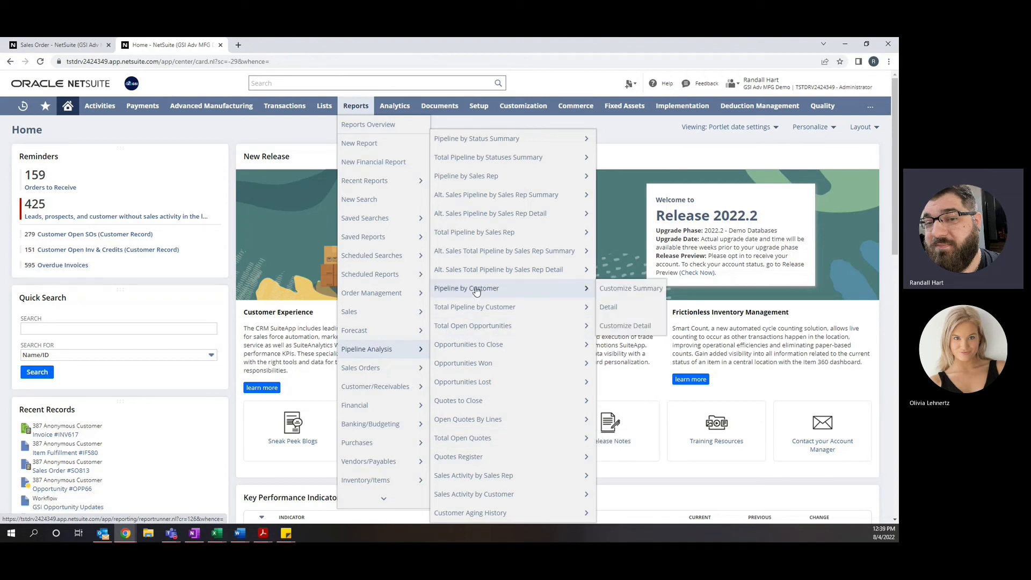
{"action": "mouse_move", "coordinate": [479, 482]}
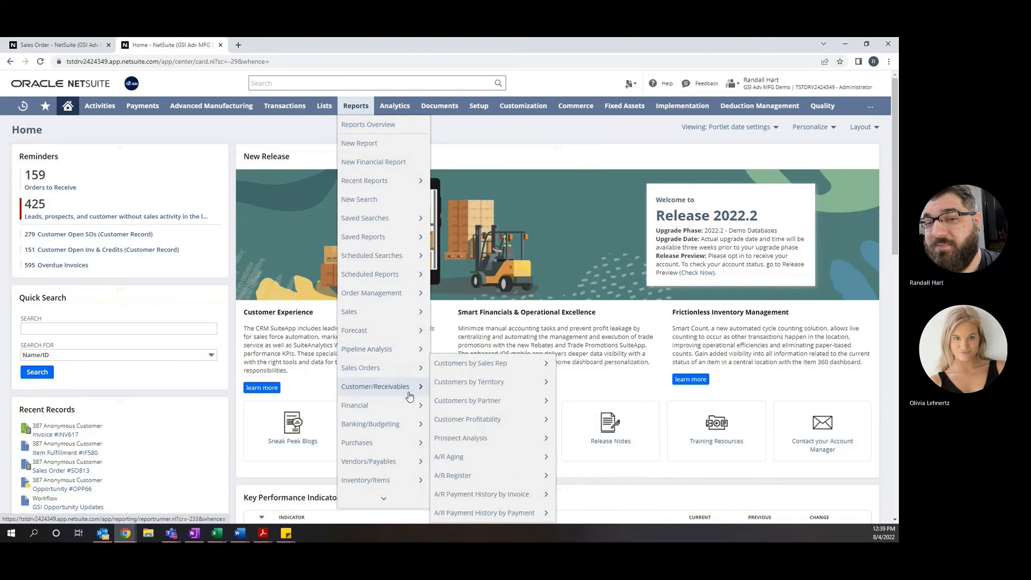
{"action": "mouse_move", "coordinate": [400, 405]}
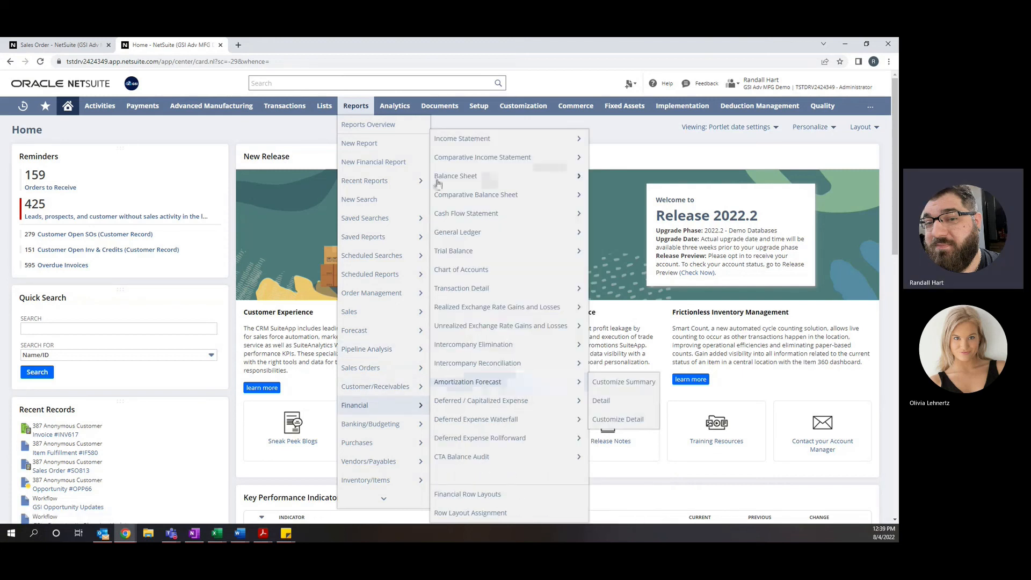
{"action": "mouse_move", "coordinate": [491, 181]}
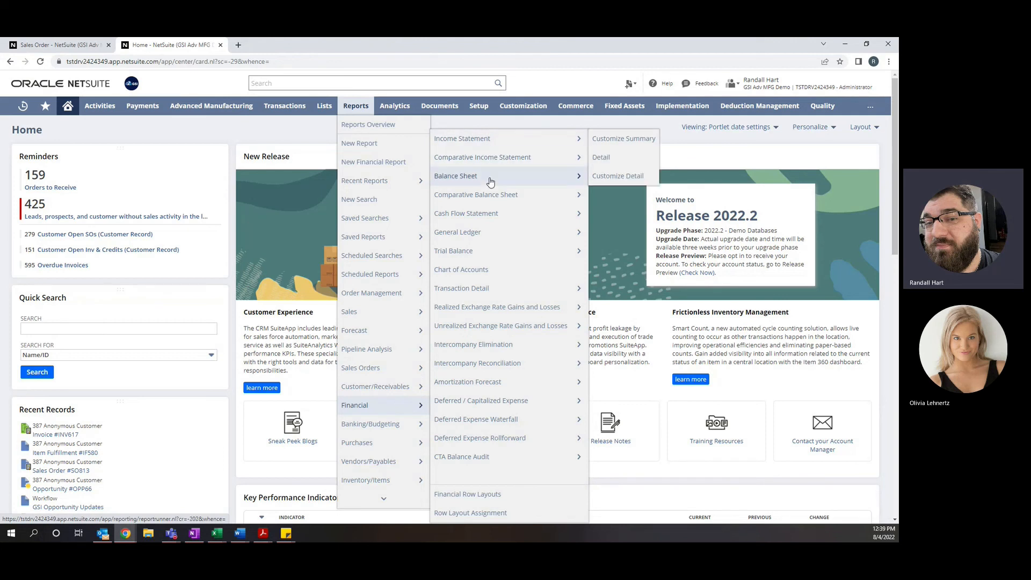
{"action": "mouse_move", "coordinate": [479, 147]}
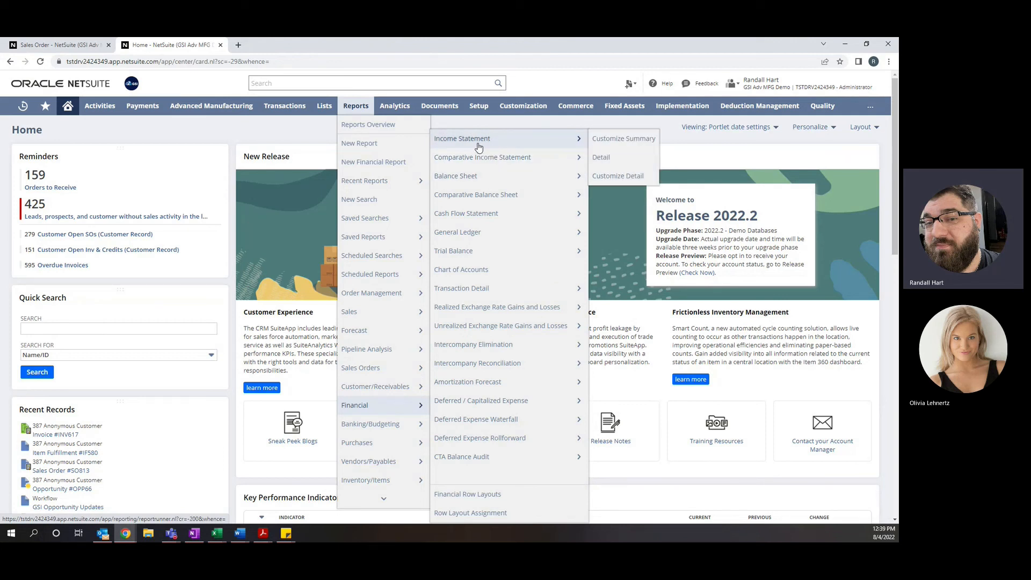
{"action": "mouse_move", "coordinate": [404, 333]}
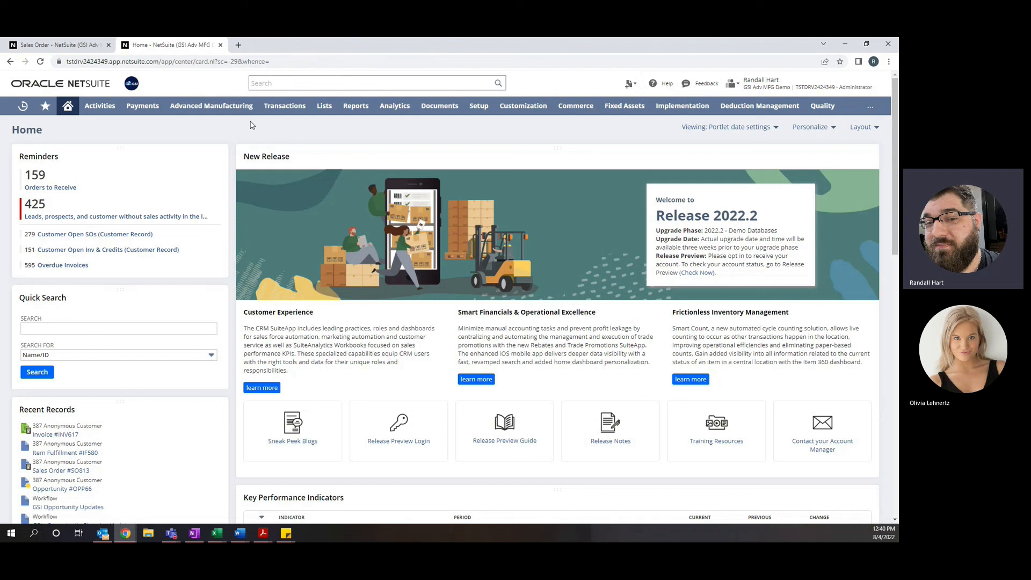
Step: Look through the Administrator's customer transactions and relationship lists, and find the support cases list
{"action": "mouse_move", "coordinate": [328, 112]}
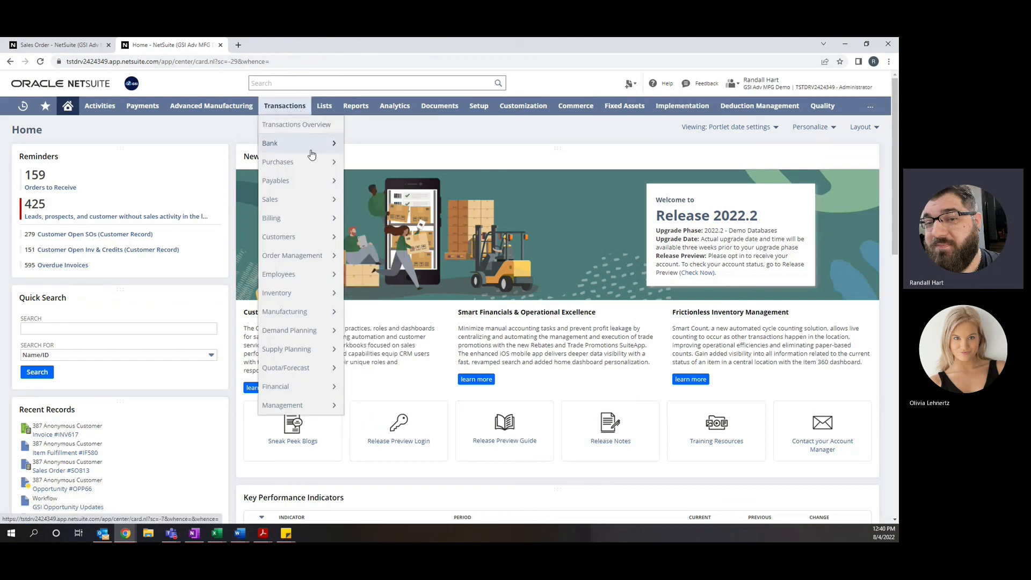
{"action": "mouse_move", "coordinate": [318, 240]}
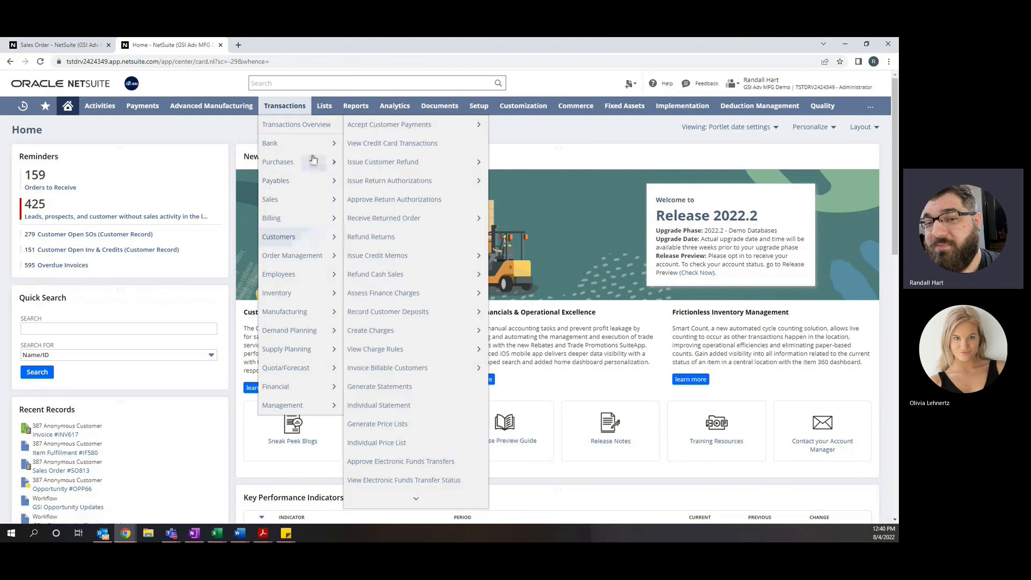
{"action": "mouse_move", "coordinate": [348, 221]}
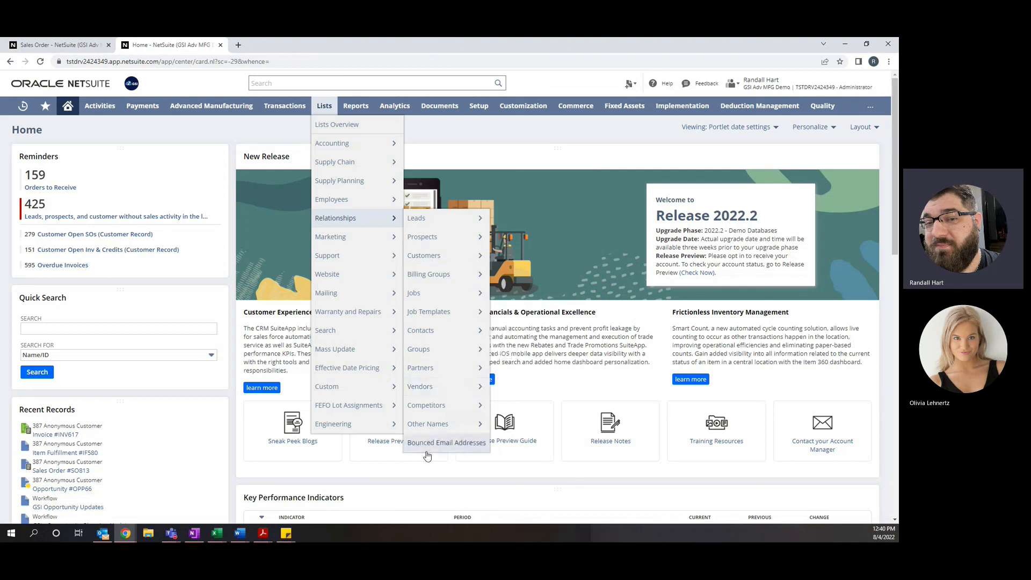
{"action": "mouse_move", "coordinate": [324, 262]}
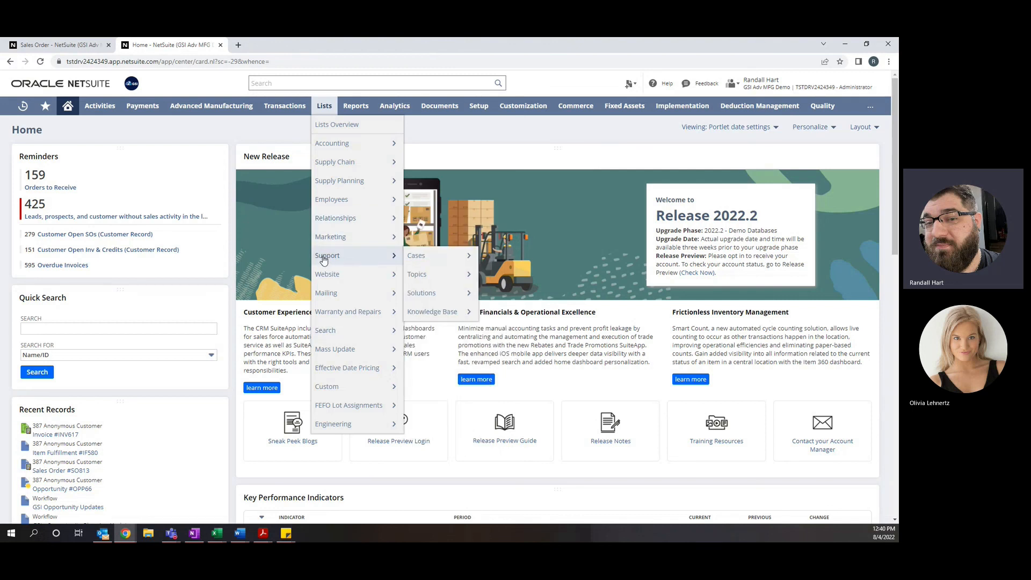
{"action": "mouse_move", "coordinate": [430, 262]}
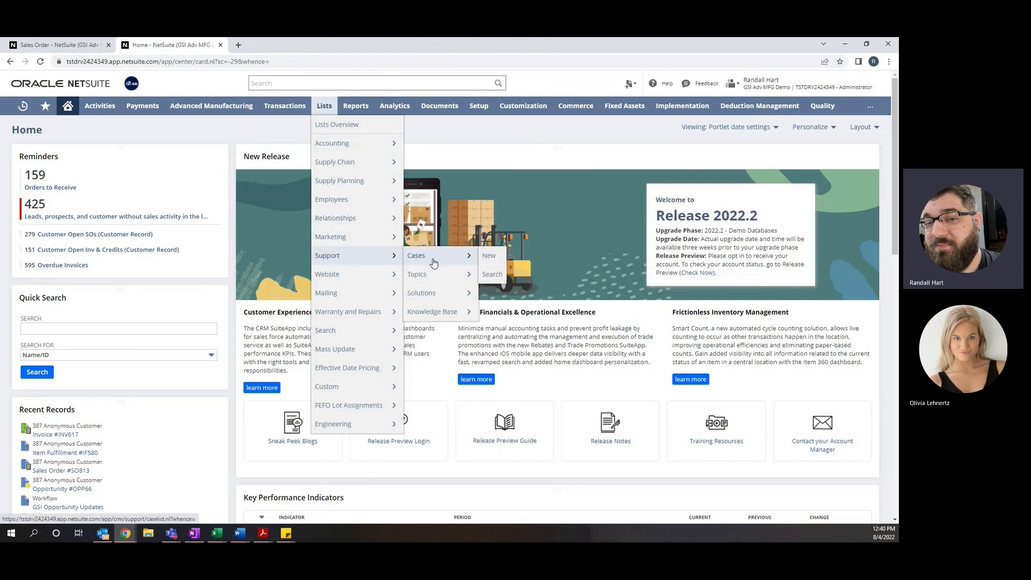